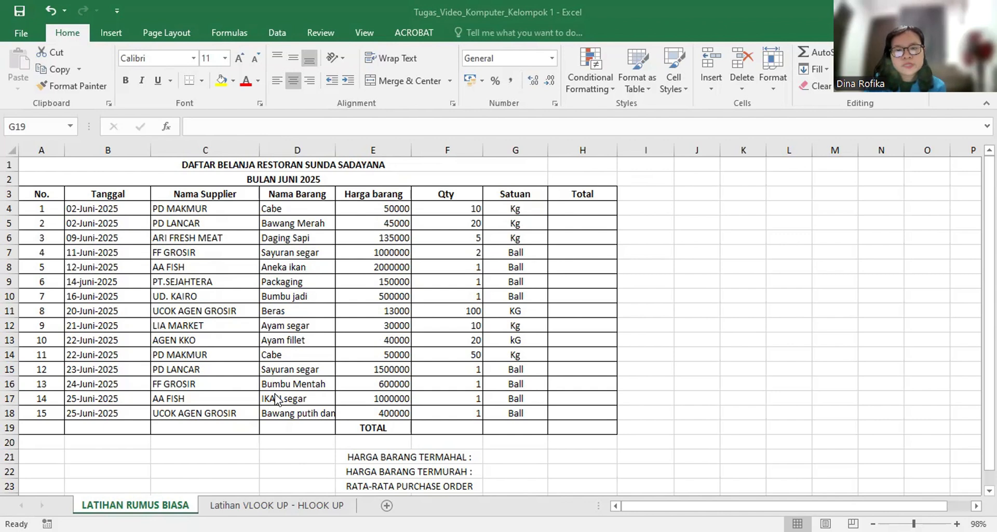
left_click(318, 324)
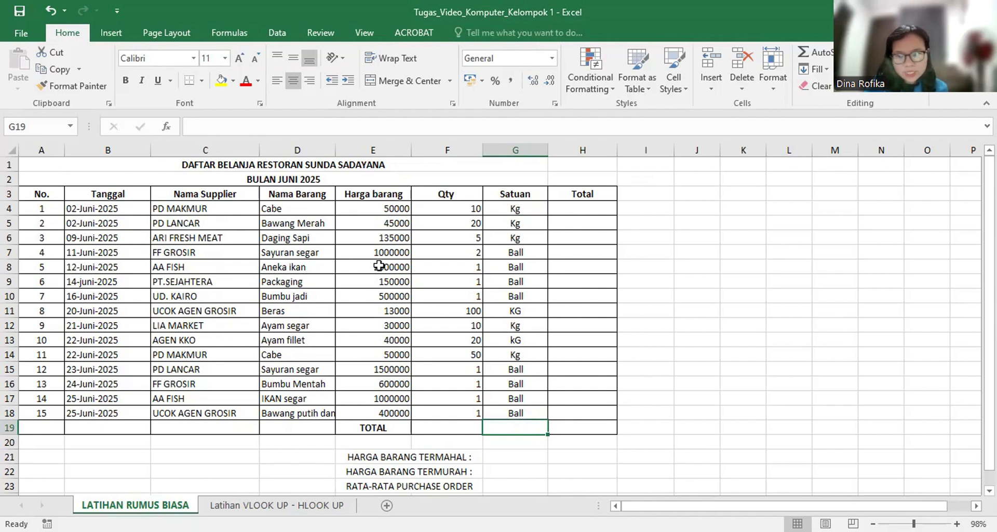
left_click(426, 266)
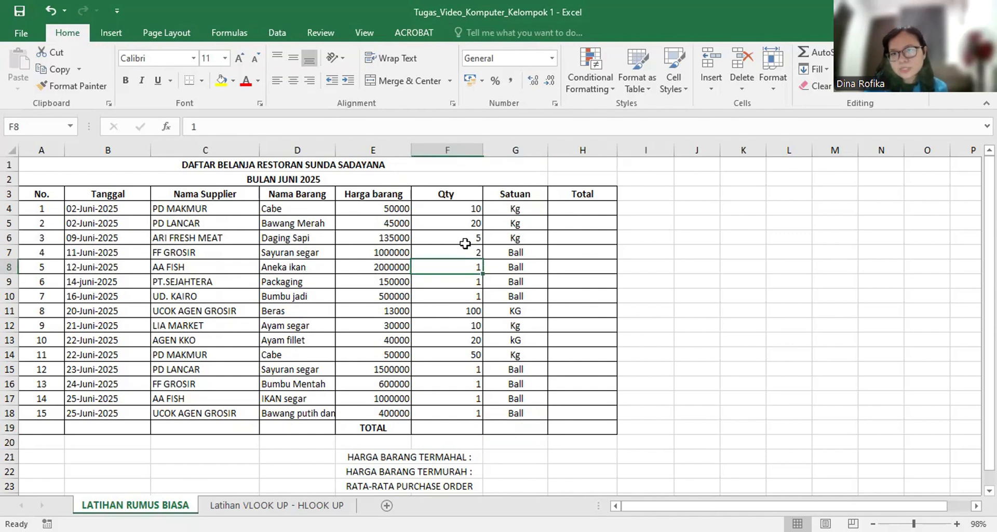
left_click(565, 210)
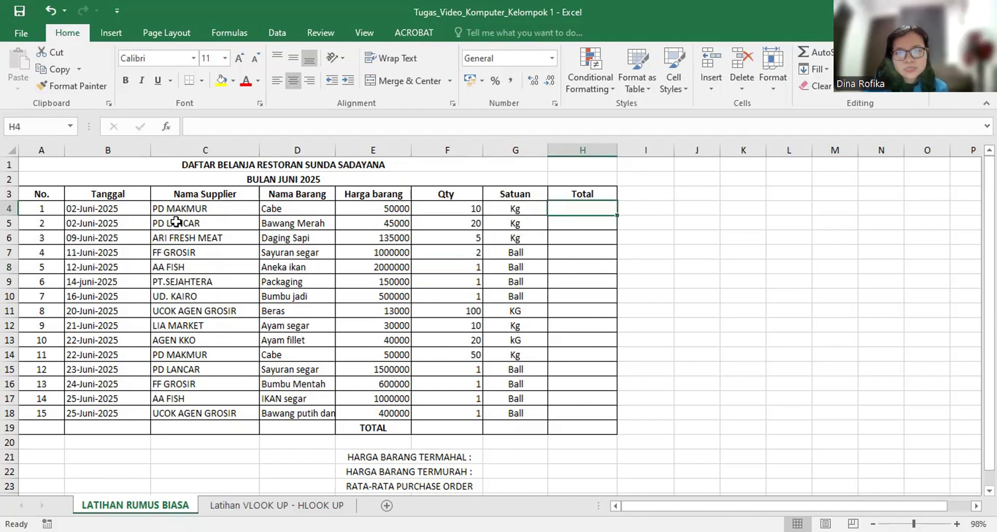
scroll(176, 222, "down", 1)
scroll(177, 223, "up", 1)
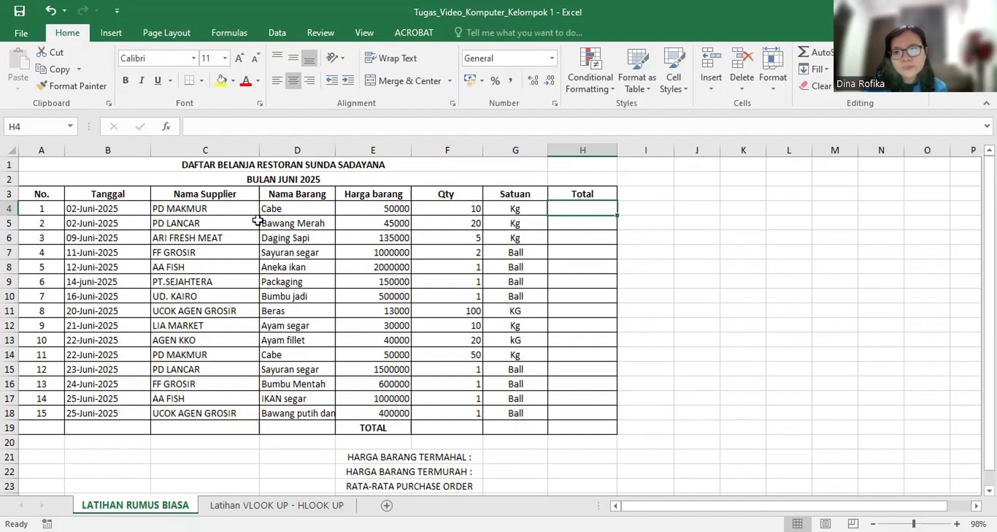
left_click(191, 211)
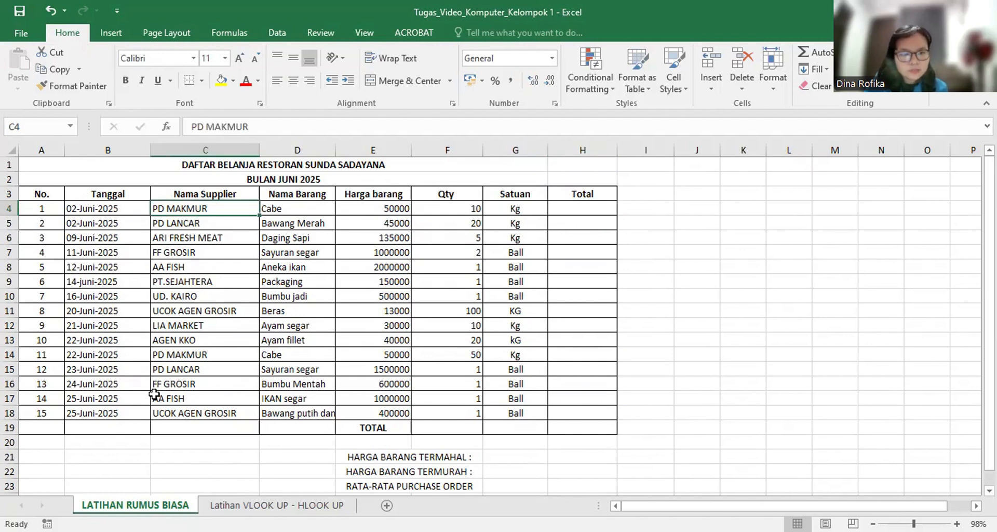
left_click(455, 222)
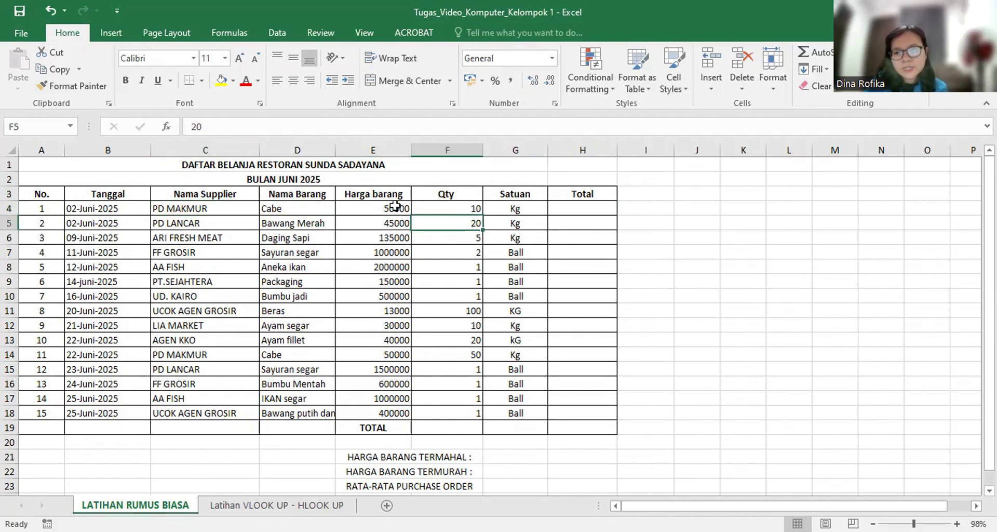
Calculate the first item's Total in H4 with =E4*F4 and fill the formula down through H18.
left_click(587, 209)
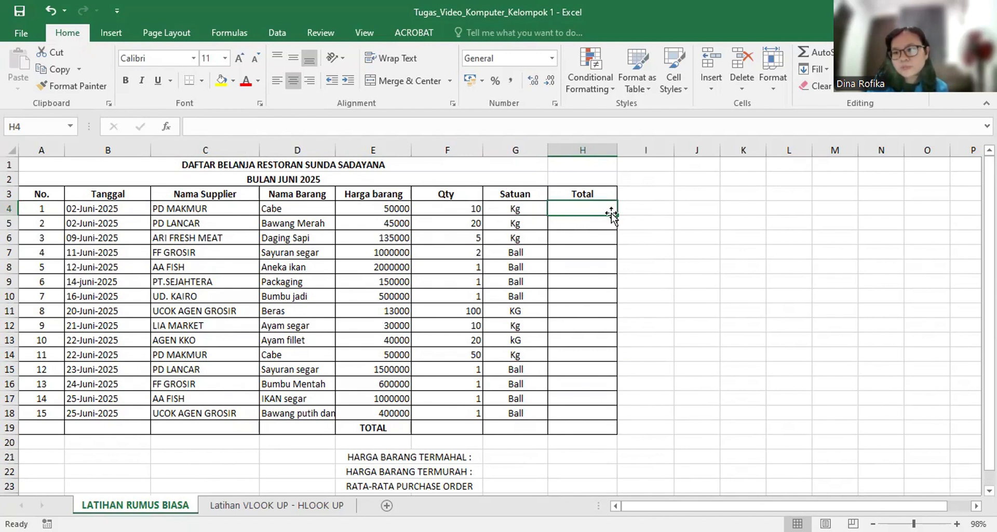
type("=")
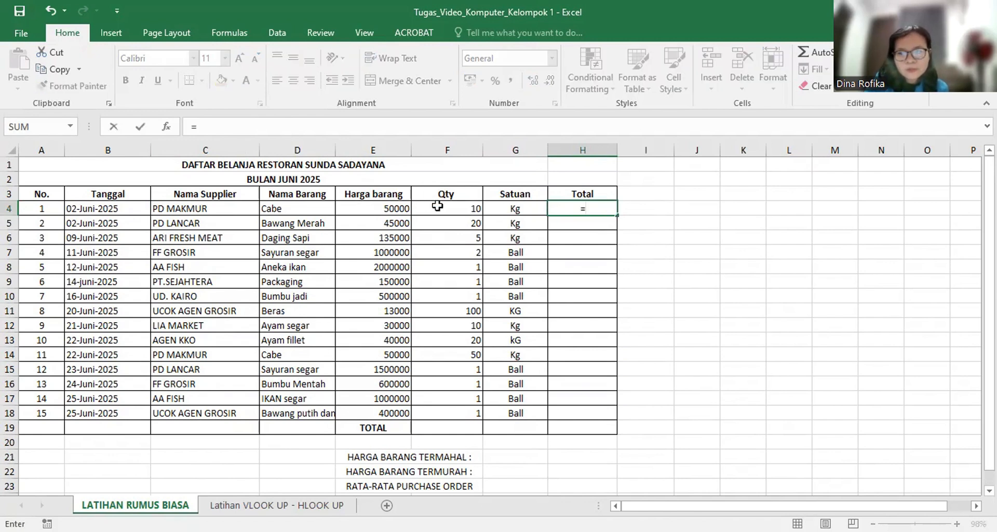
left_click(400, 208)
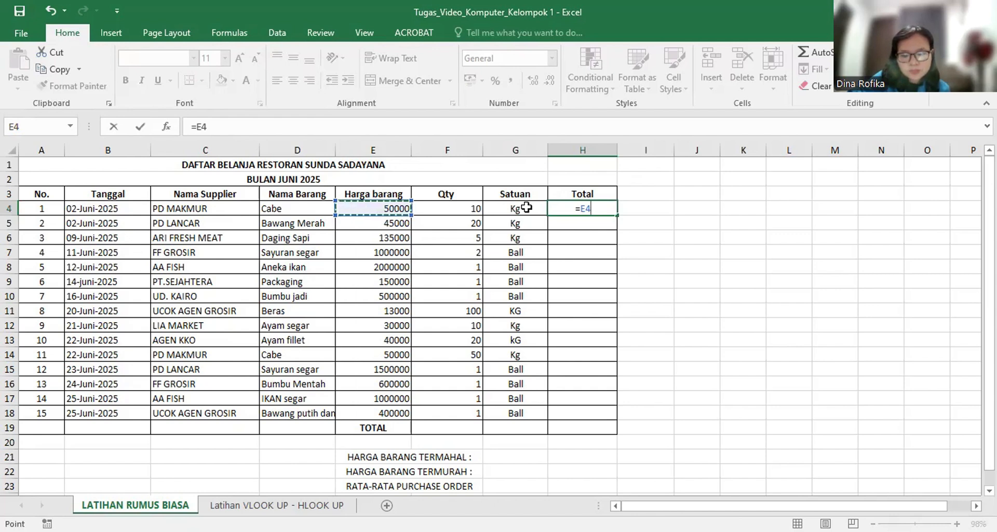
type("*")
left_click(460, 204)
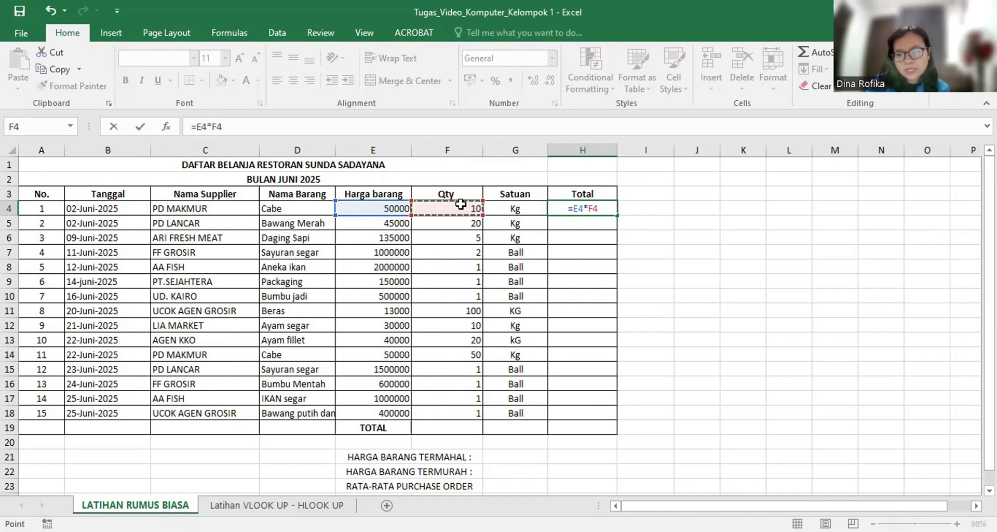
key("Return")
left_click(605, 209)
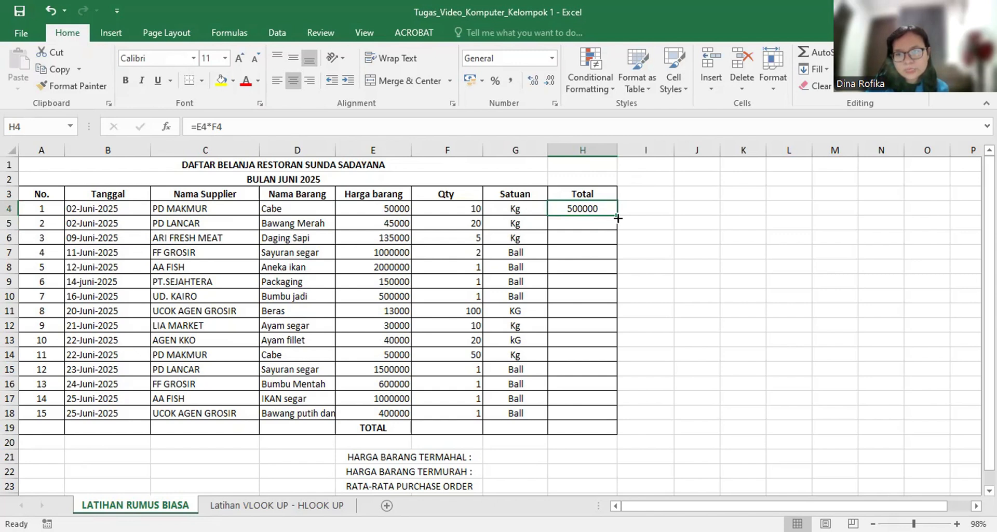
left_click_drag(618, 218, 606, 426)
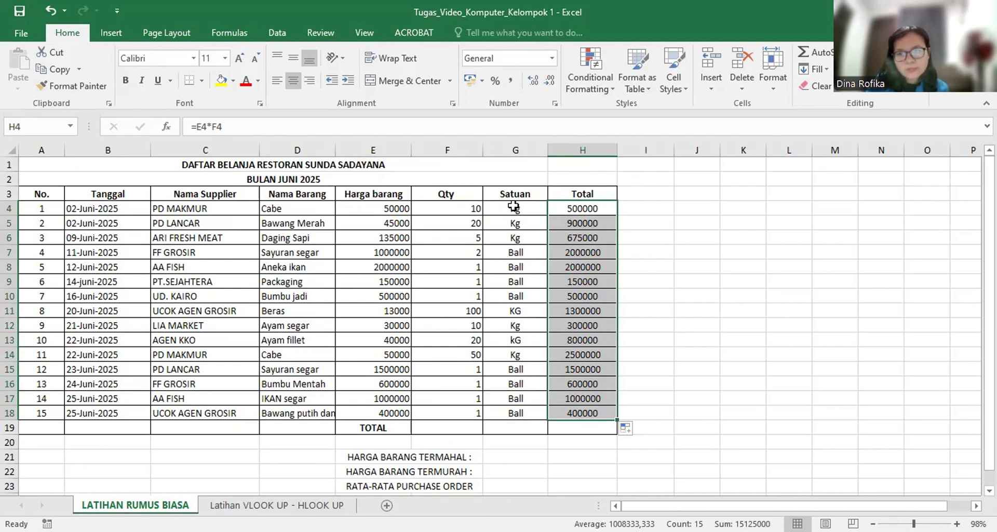
Sum the Total column in H19 of the TOTAL row with =SUM(H4:H18).
scroll(582, 335, "down", 1)
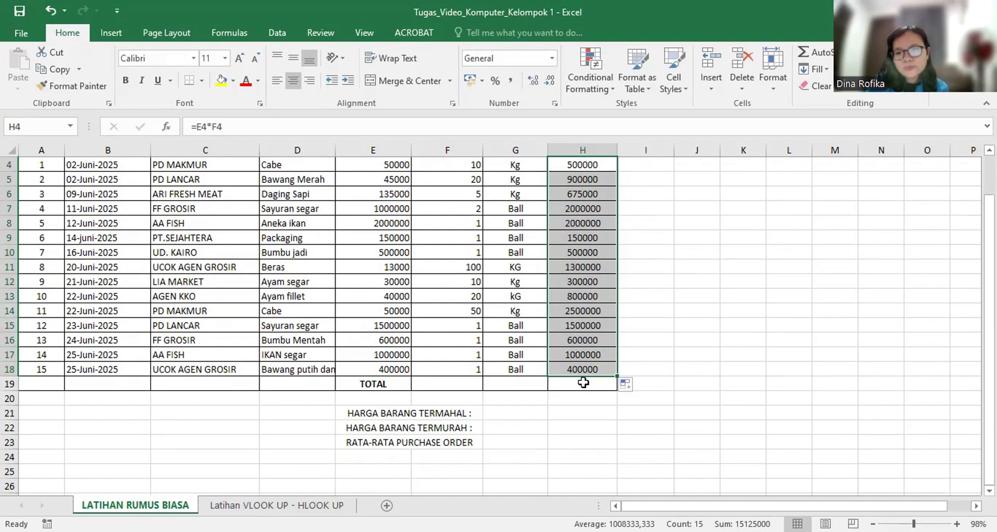
left_click(582, 382)
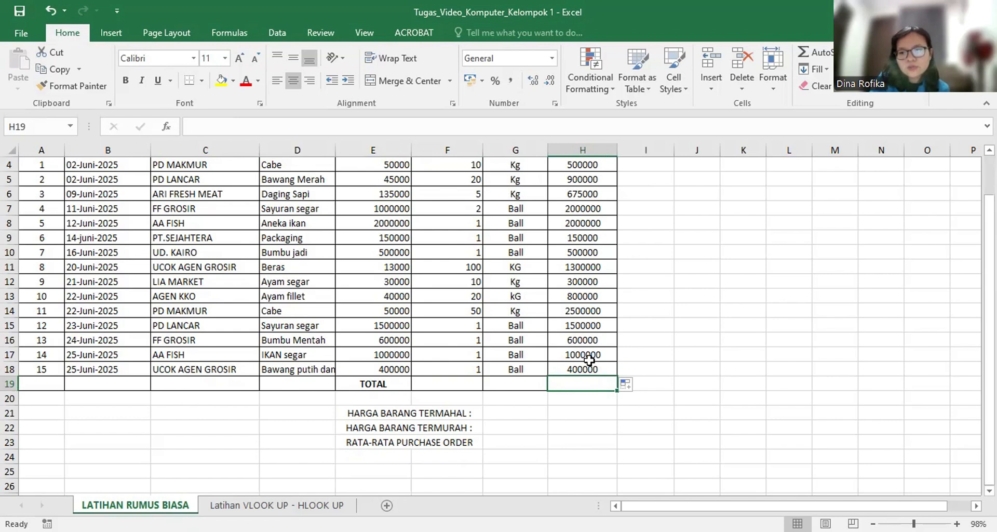
type("=S")
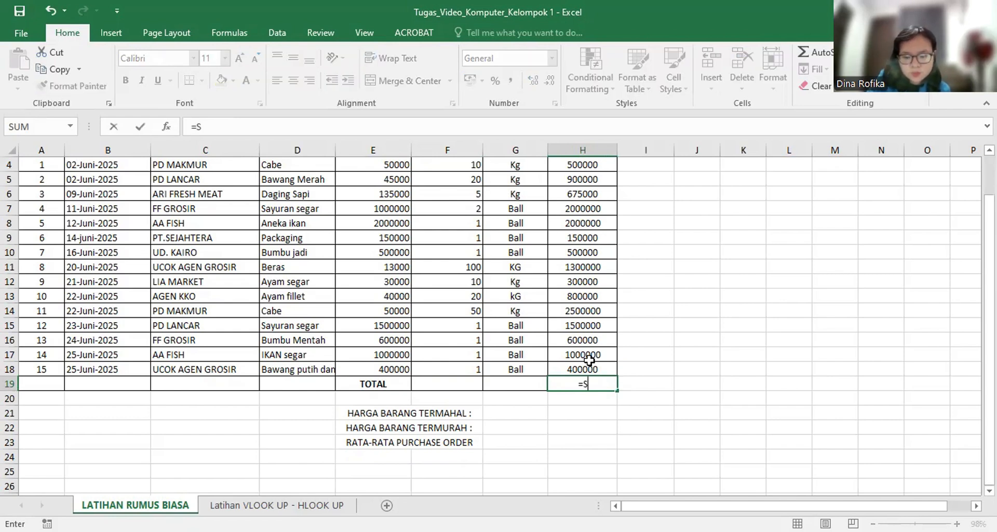
type("U,")
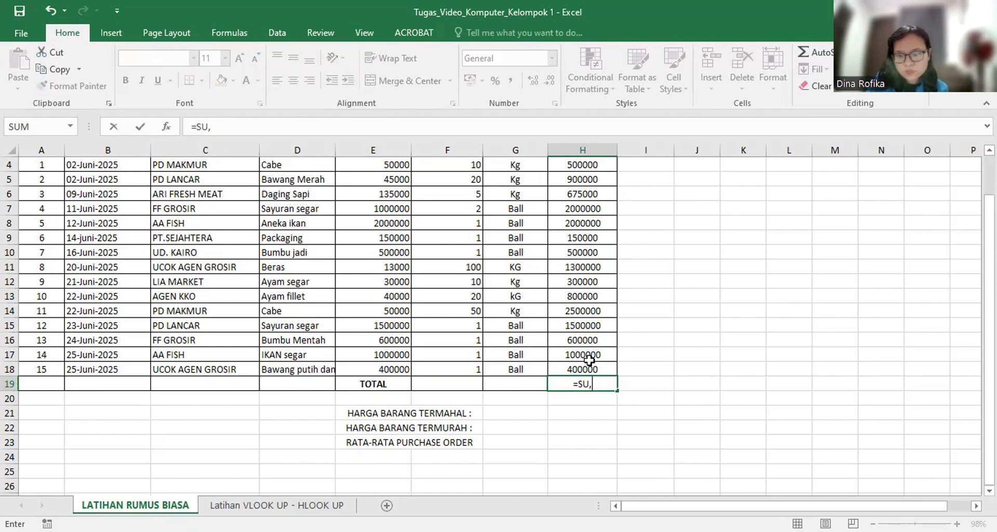
key("BackSpace")
type("M")
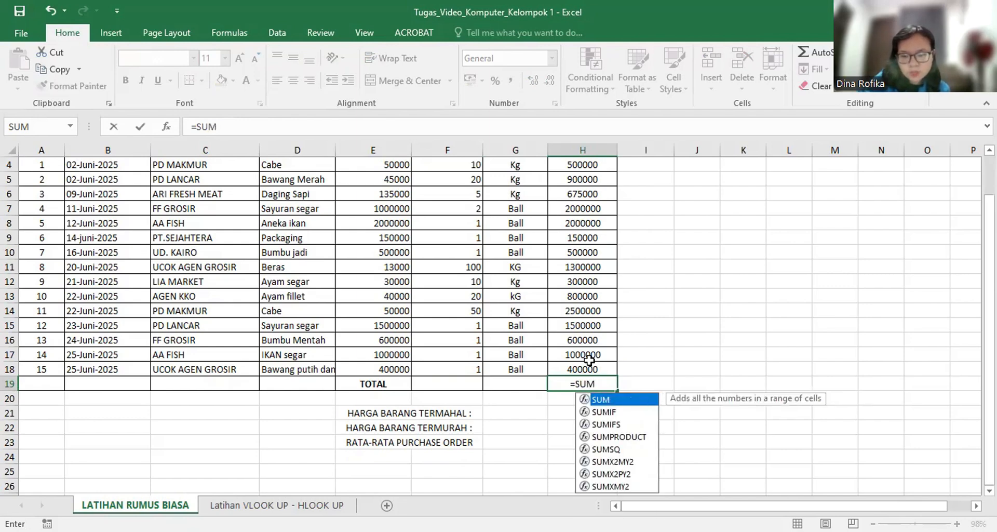
type("(")
scroll(598, 248, "up", 1)
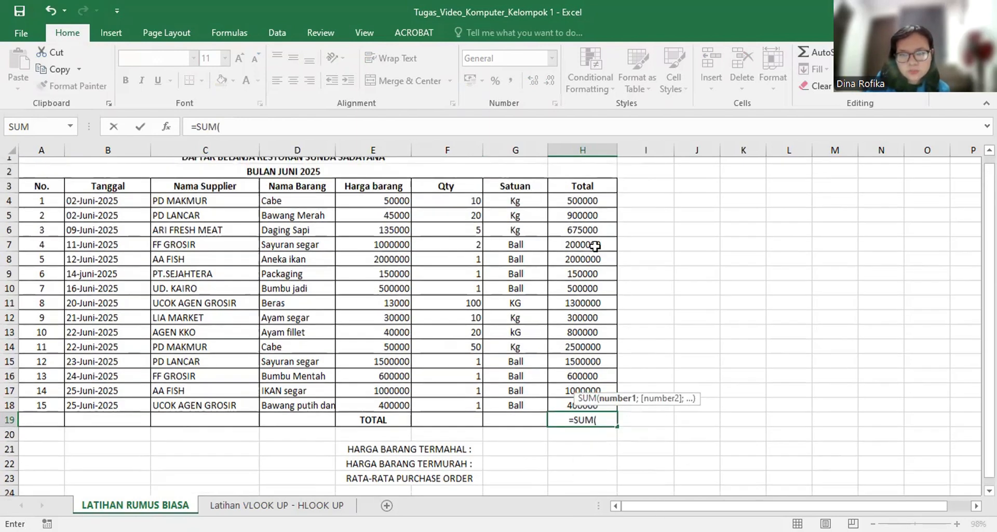
left_click(585, 205)
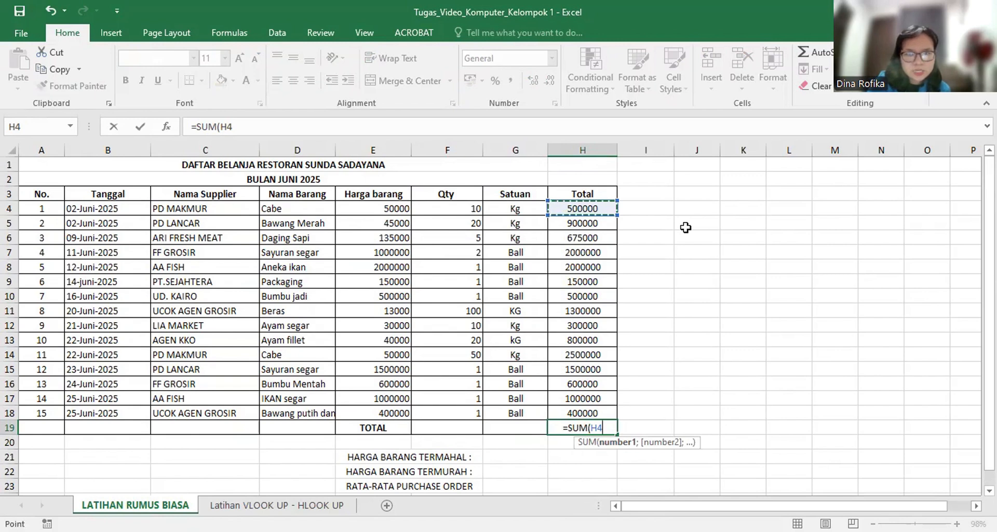
key("F8")
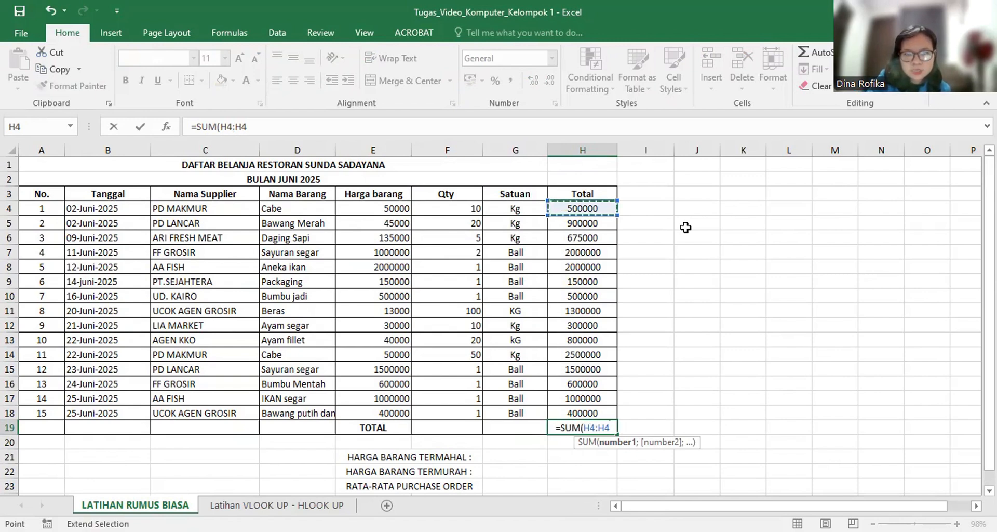
key("BackSpace")
key("BackSpace")
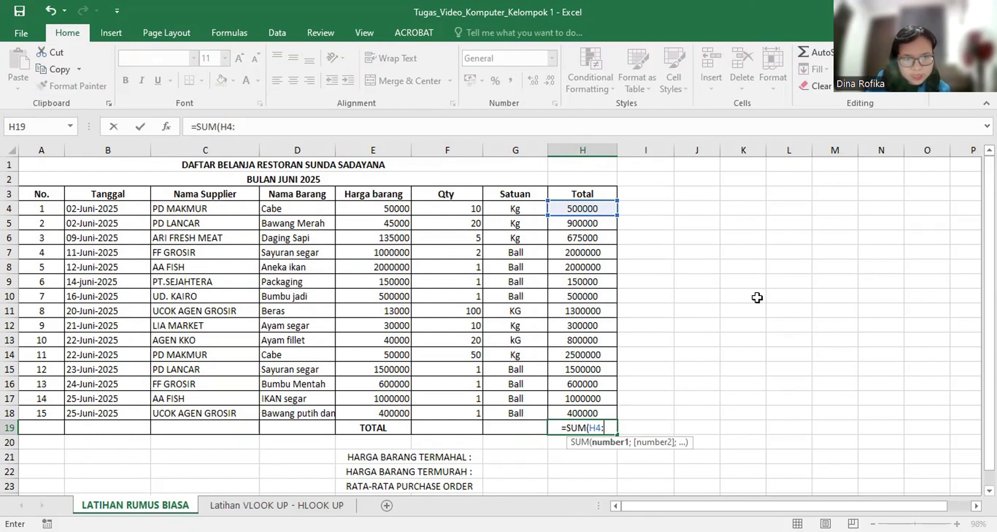
left_click(586, 411)
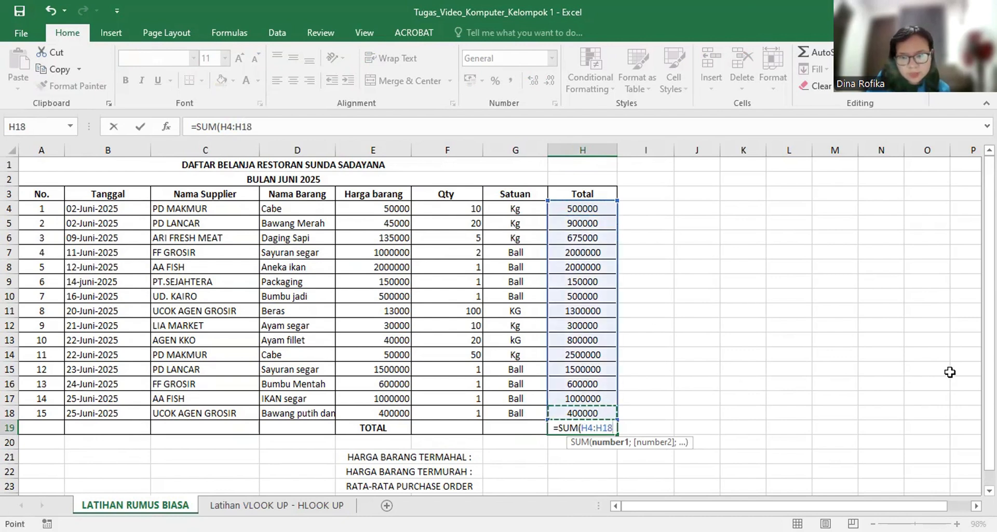
type(")")
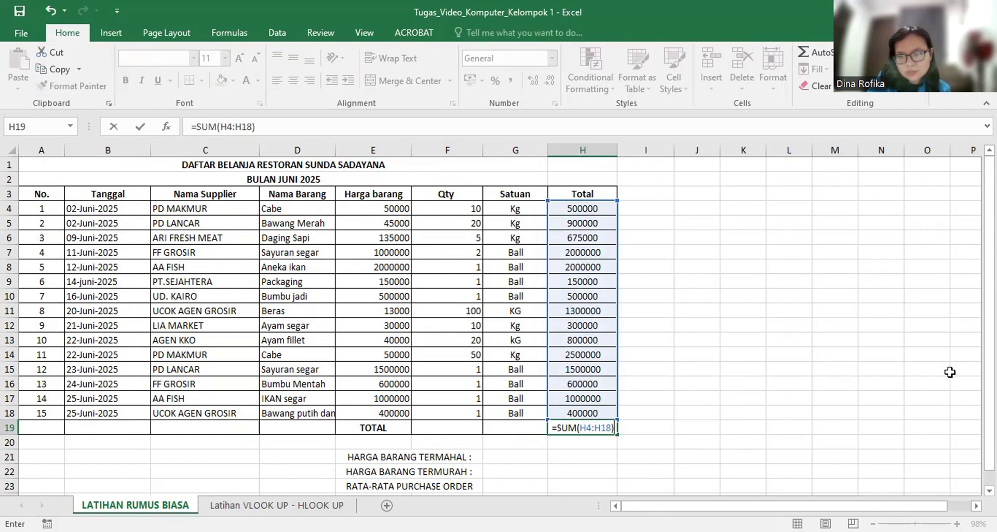
key("Up")
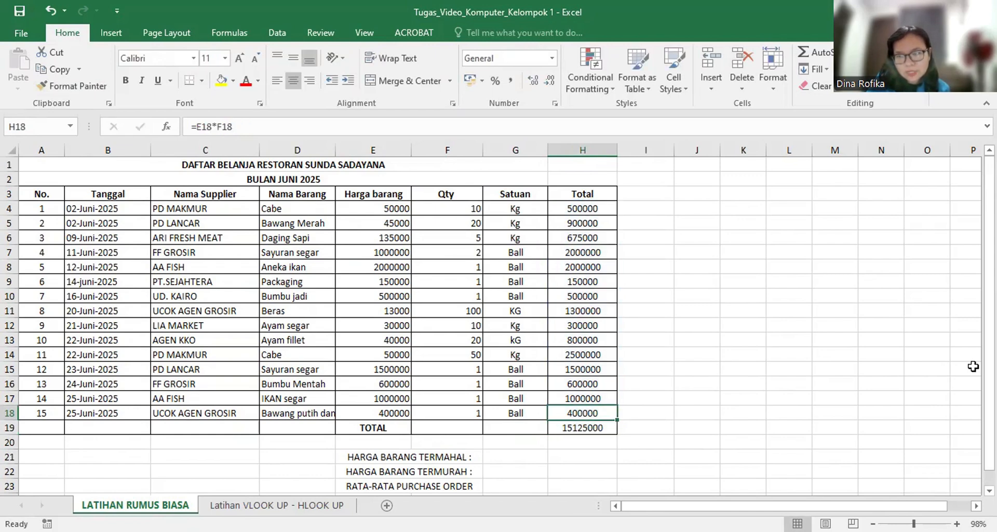
left_click(595, 425)
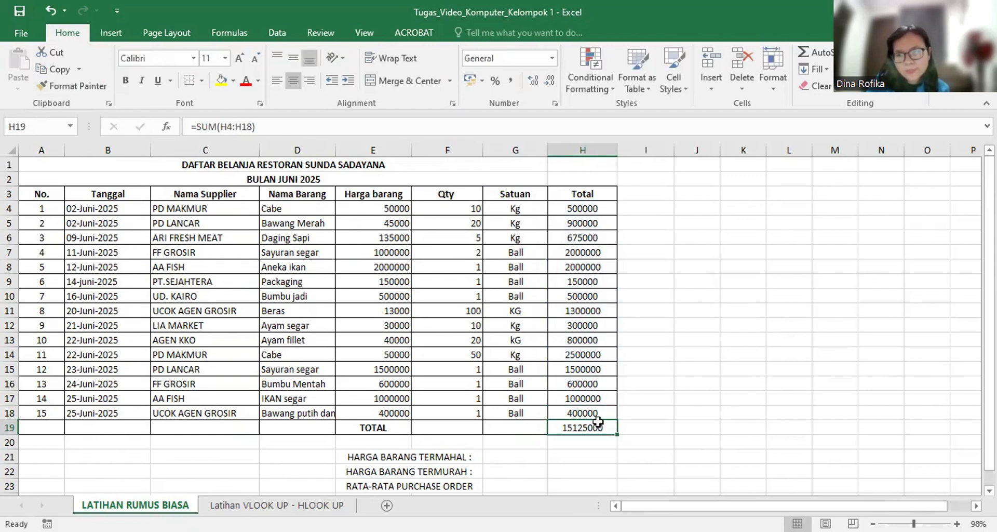
Examine the highest price, lowest price and average purchase order labels below the shopping table.
scroll(586, 435, "down", 1)
scroll(586, 435, "down", 1)
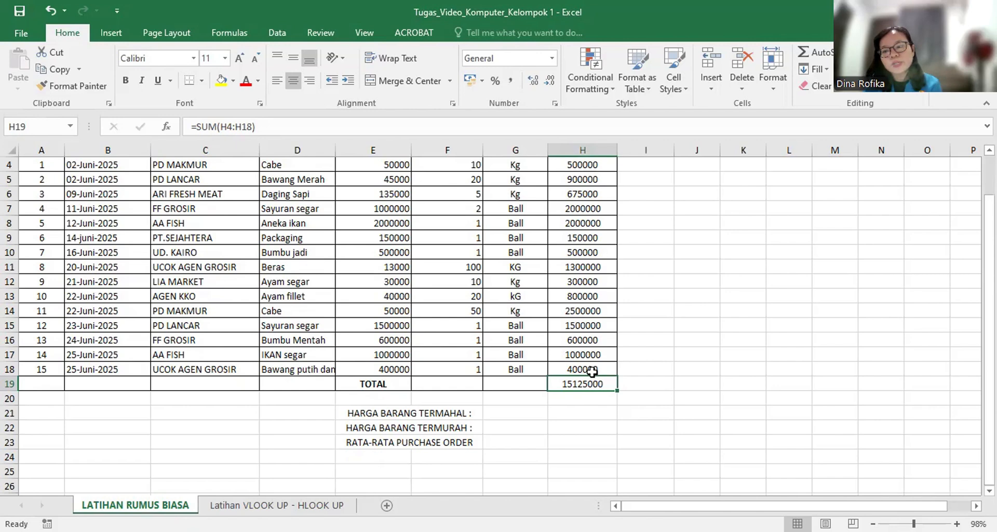
scroll(592, 373, "down", 1)
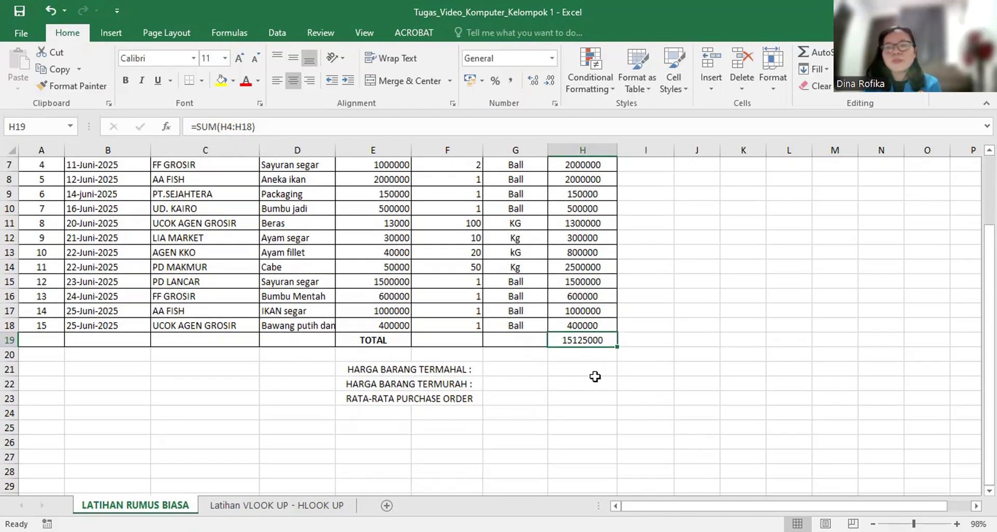
left_click(470, 409)
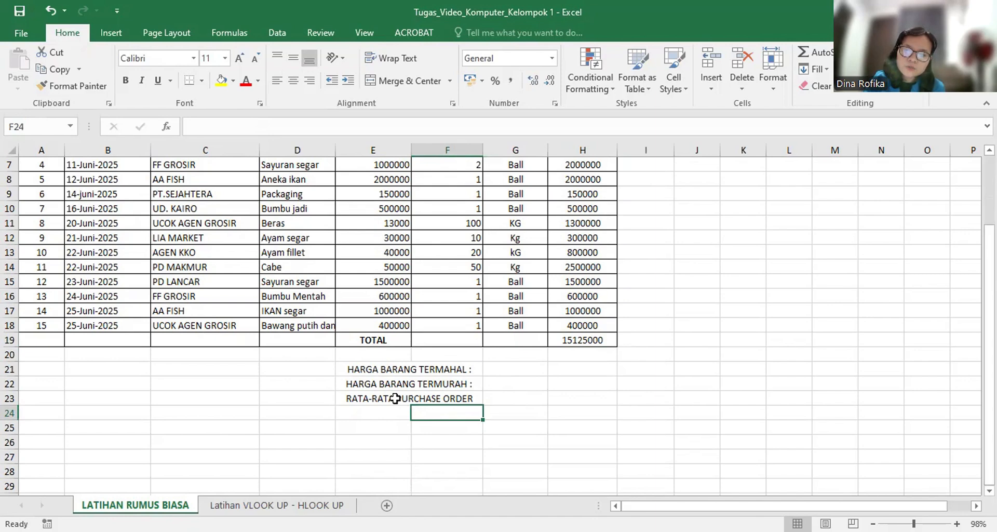
scroll(501, 382, "up", 1)
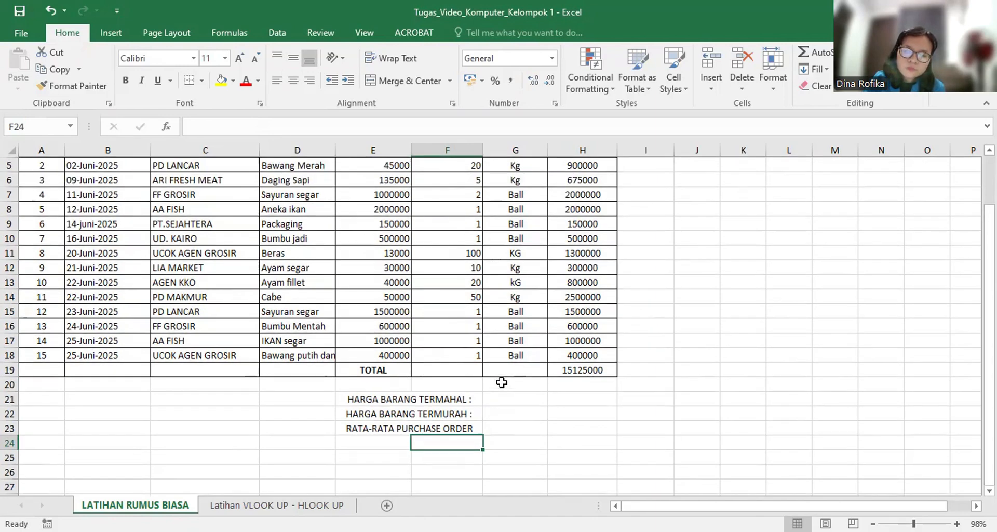
scroll(502, 382, "down", 3)
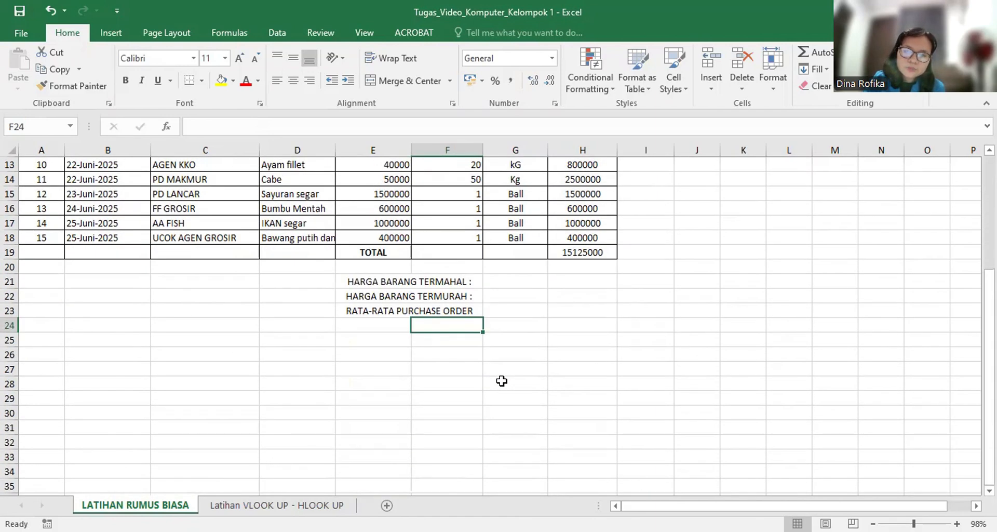
scroll(501, 382, "up", 4)
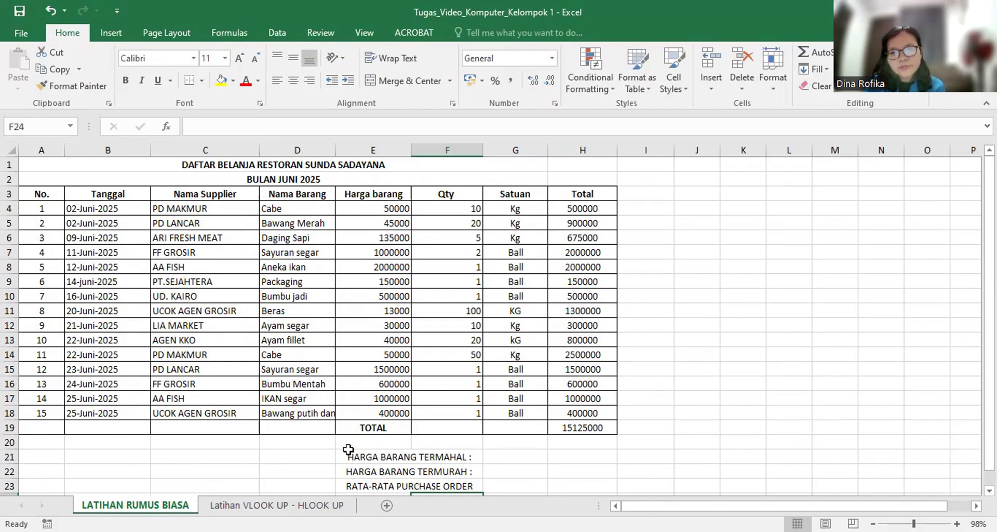
scroll(440, 425, "down", 1)
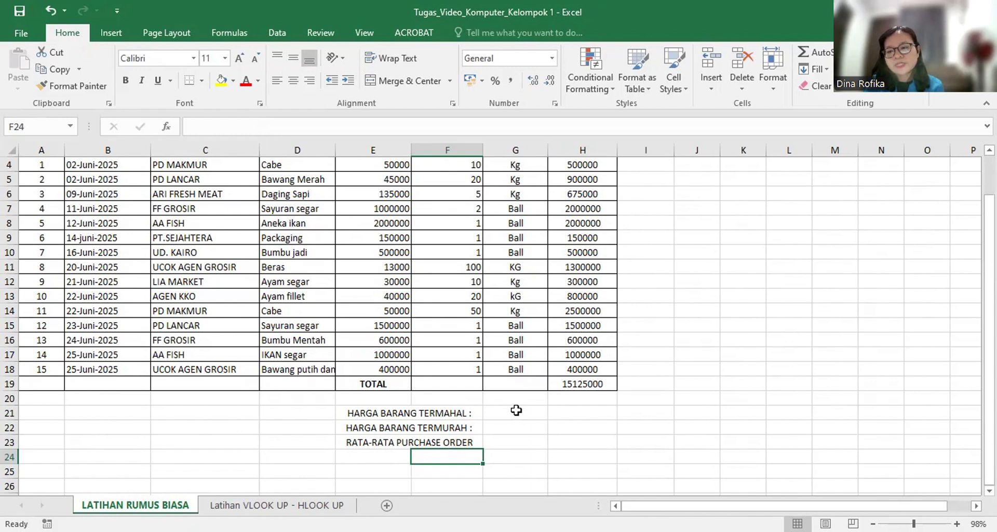
left_click(507, 442)
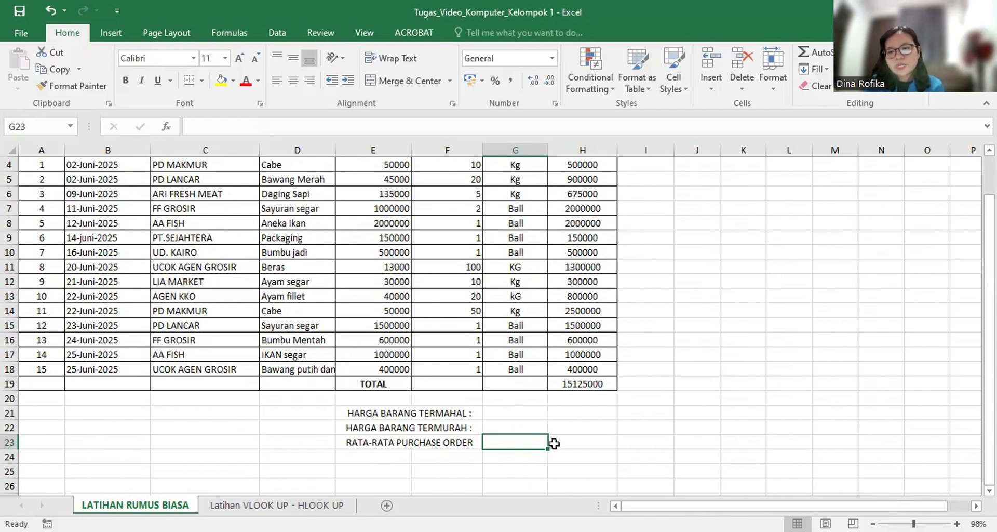
left_click(397, 443)
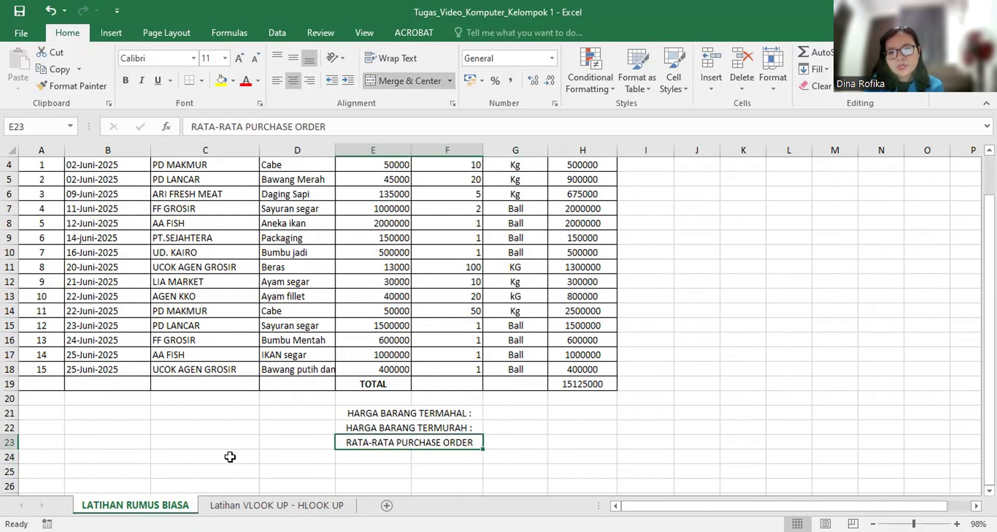
left_click(584, 443)
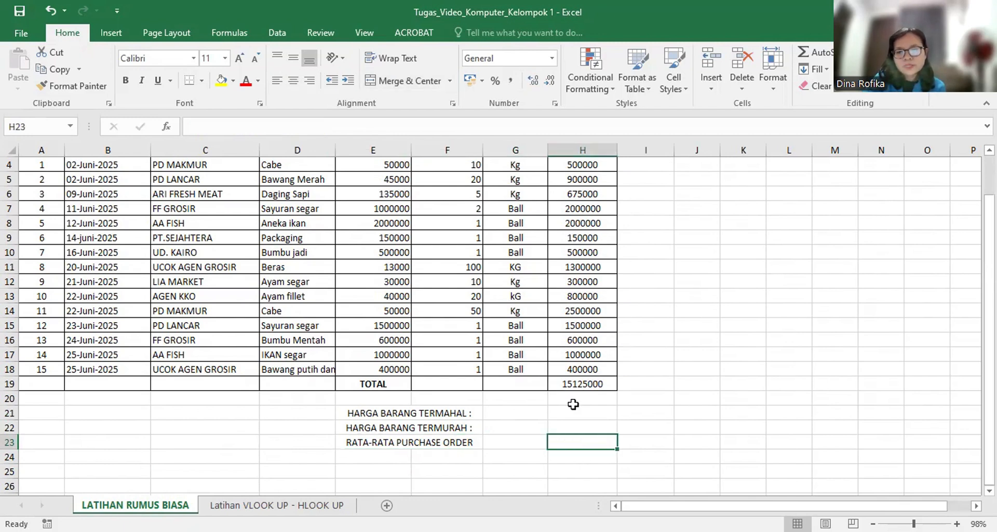
Calculate the average purchase order in H23 of the RATA-RATA PURCHASE ORDER row with =AVERAGE(H4:H18).
type("=")
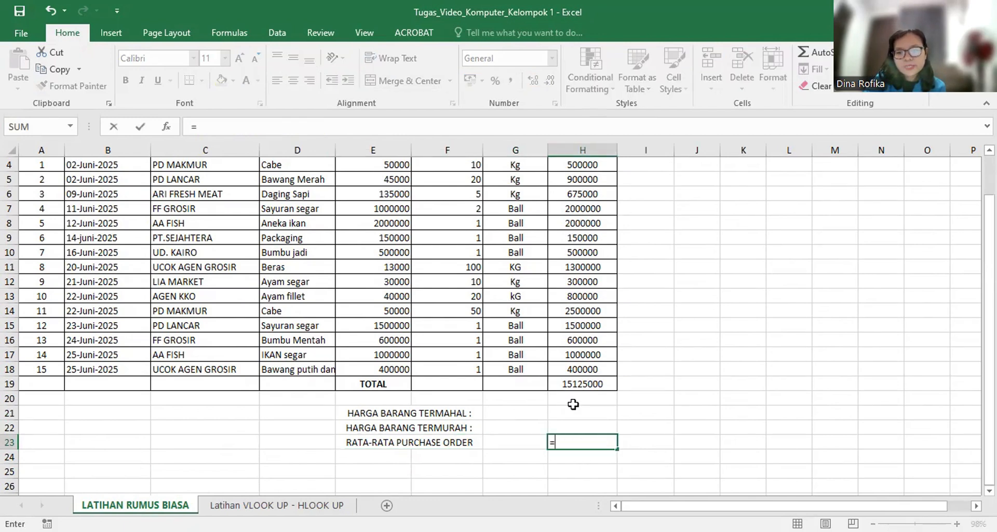
type("A")
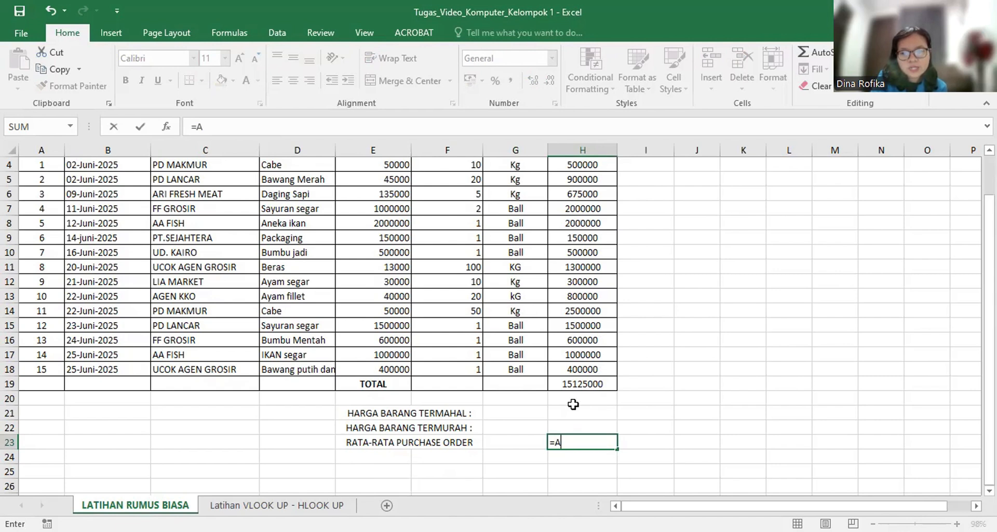
type("VERAGE")
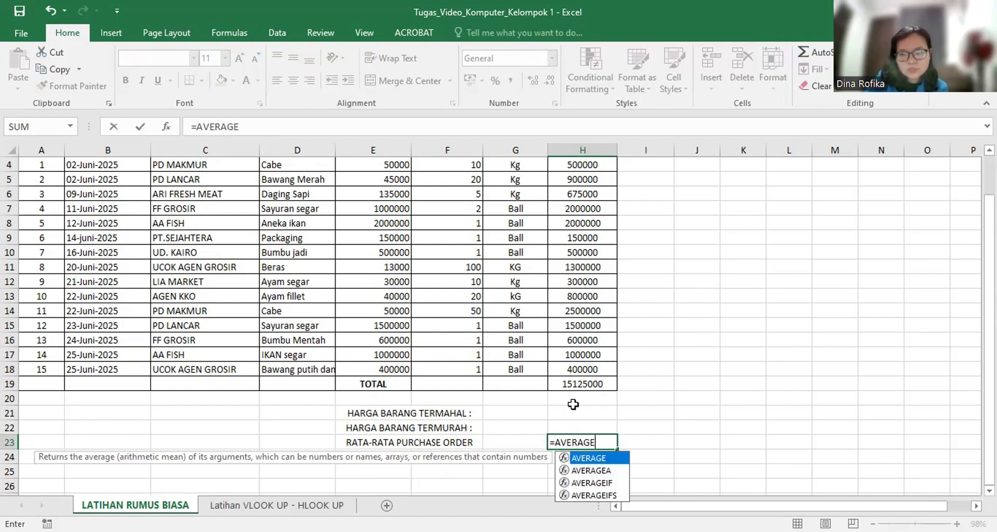
type("(")
scroll(574, 191, "up", 1)
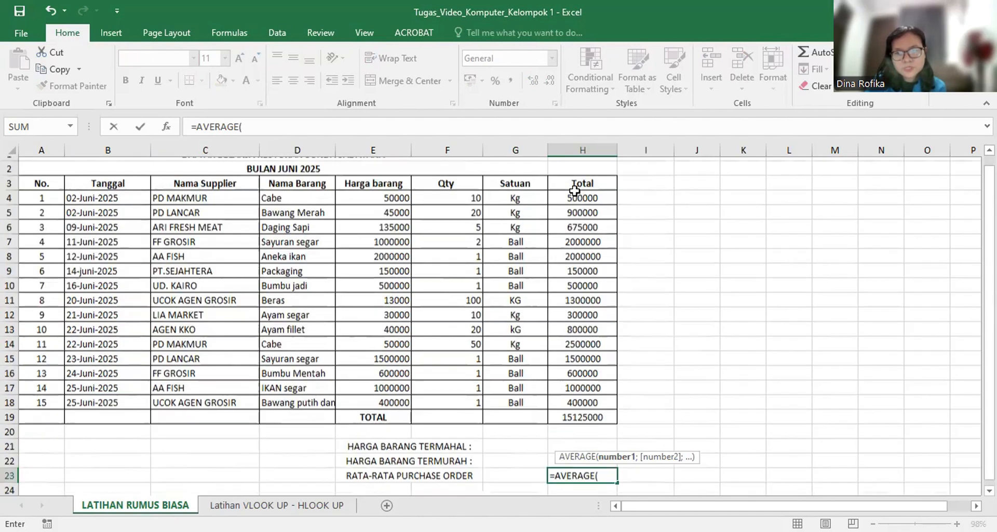
scroll(574, 191, "up", 1)
left_click(580, 208)
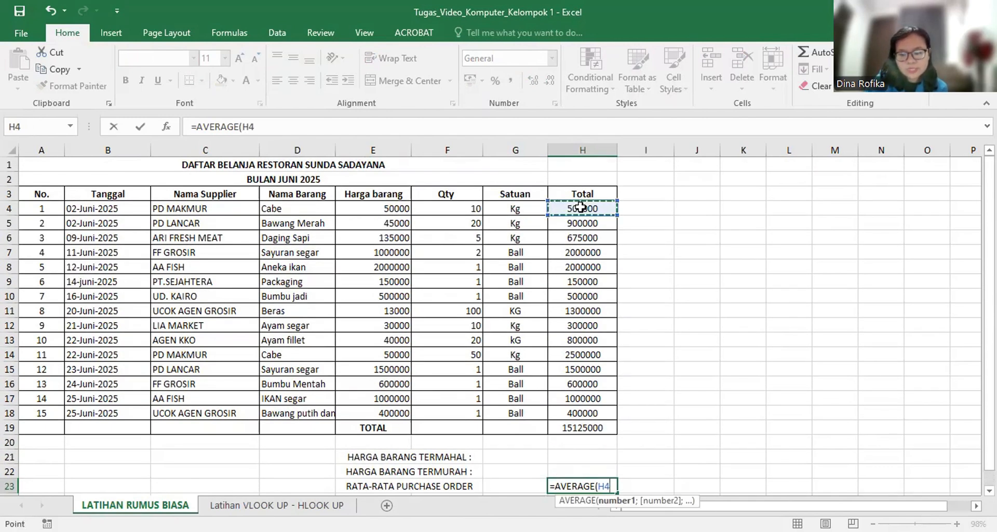
type(":H")
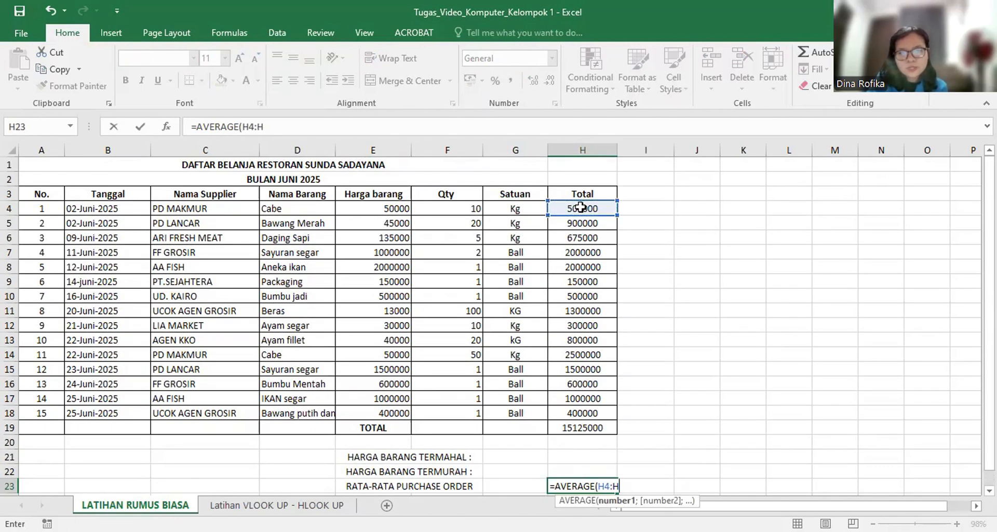
left_click(597, 412)
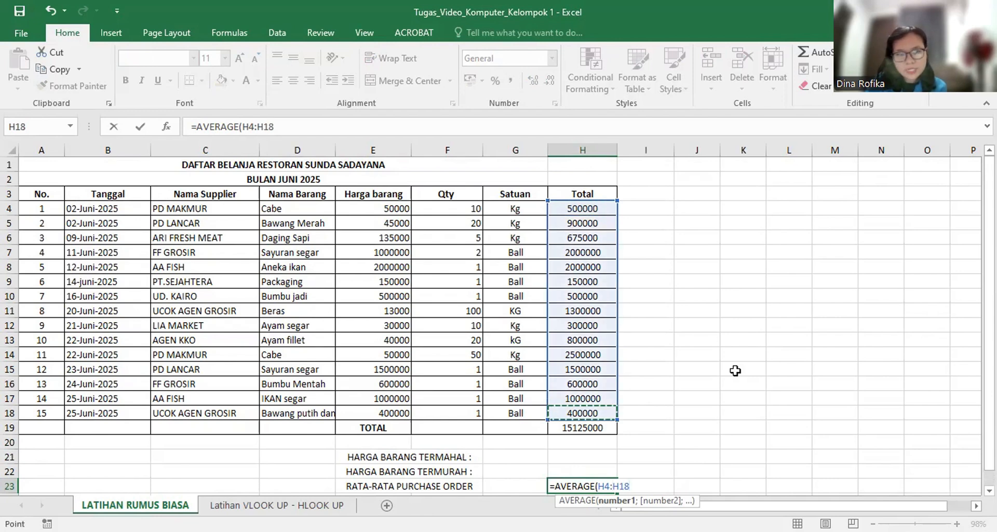
type(")")
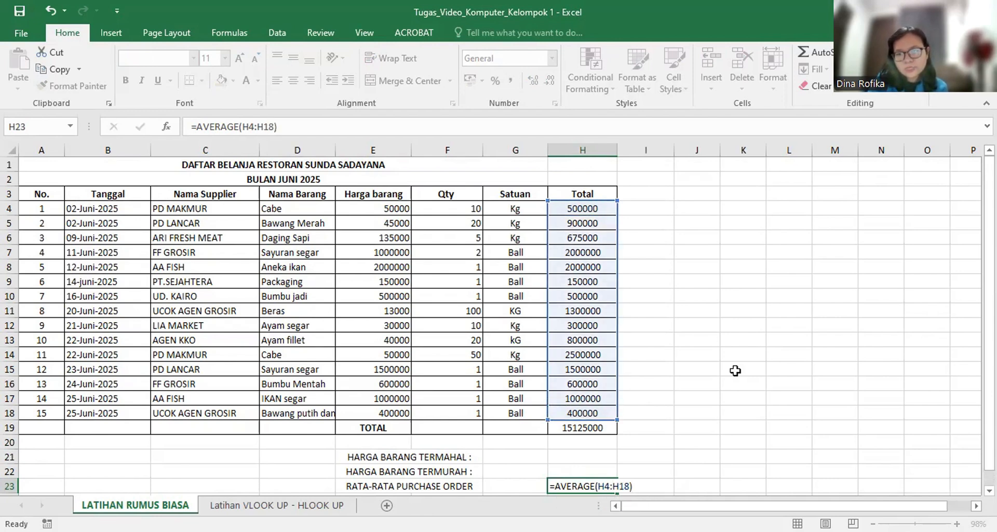
key("Return")
Make the average in H23 and its RATA-RATA PURCHASE ORDER label bold.
left_click(620, 474)
left_click(605, 472)
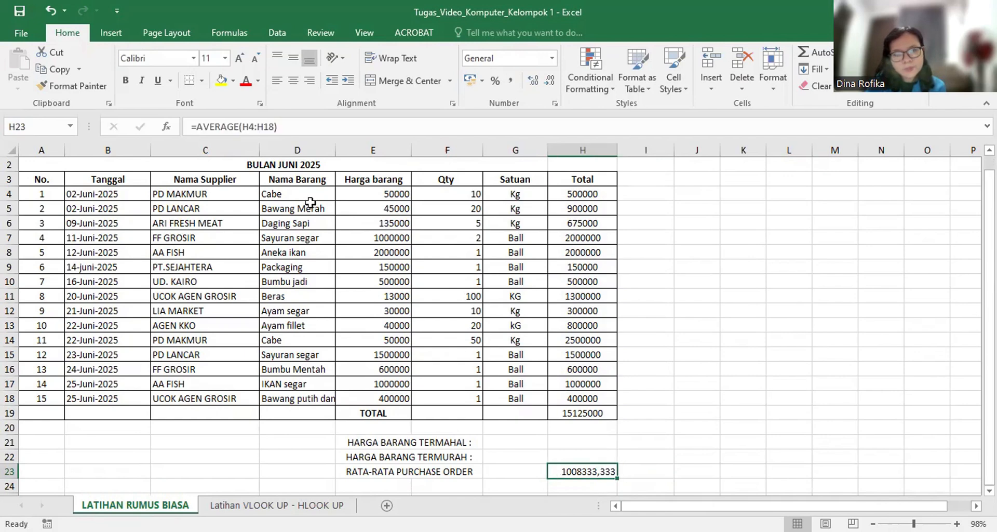
left_click(125, 81)
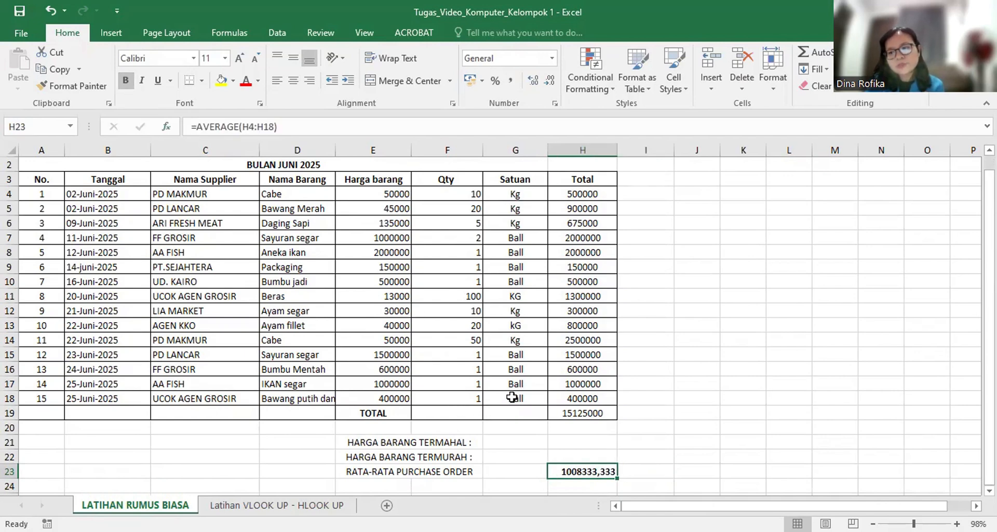
scroll(513, 397, "down", 1)
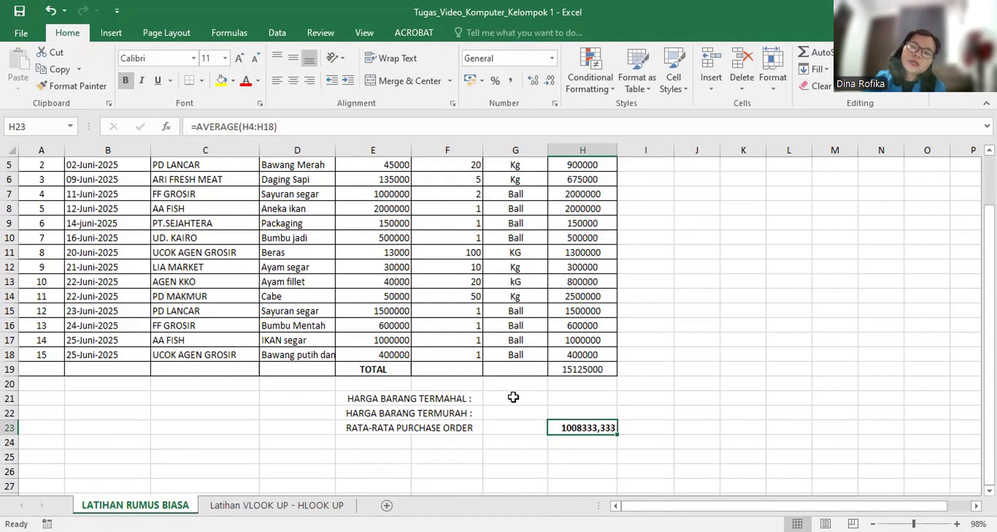
left_click_drag(361, 433, 577, 454)
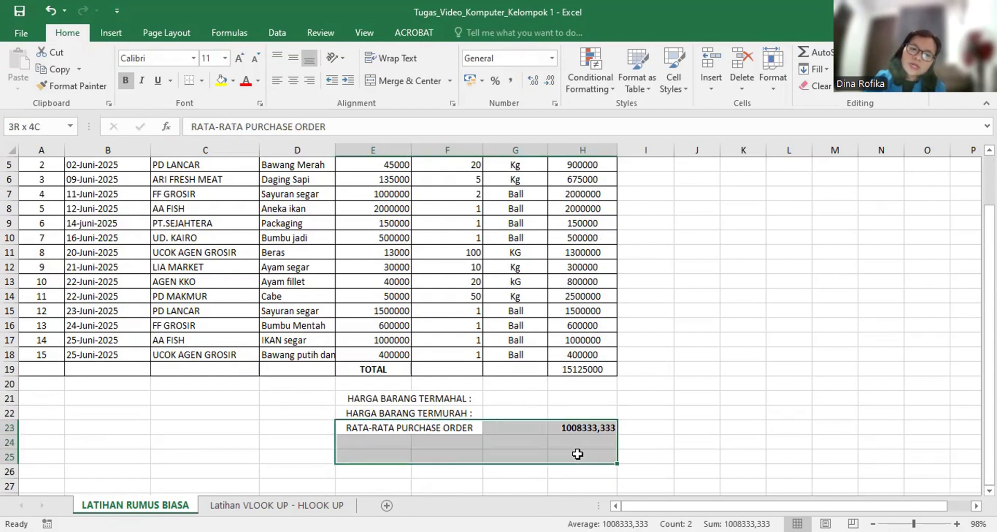
left_click(126, 81)
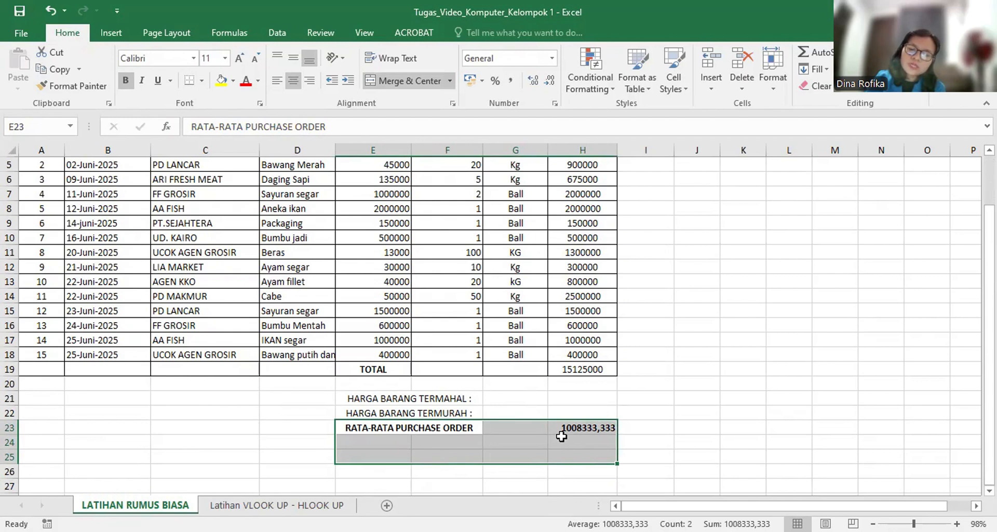
Make the grand total in H19 of the TOTAL row bold.
scroll(571, 425, "up", 1)
left_click(586, 412)
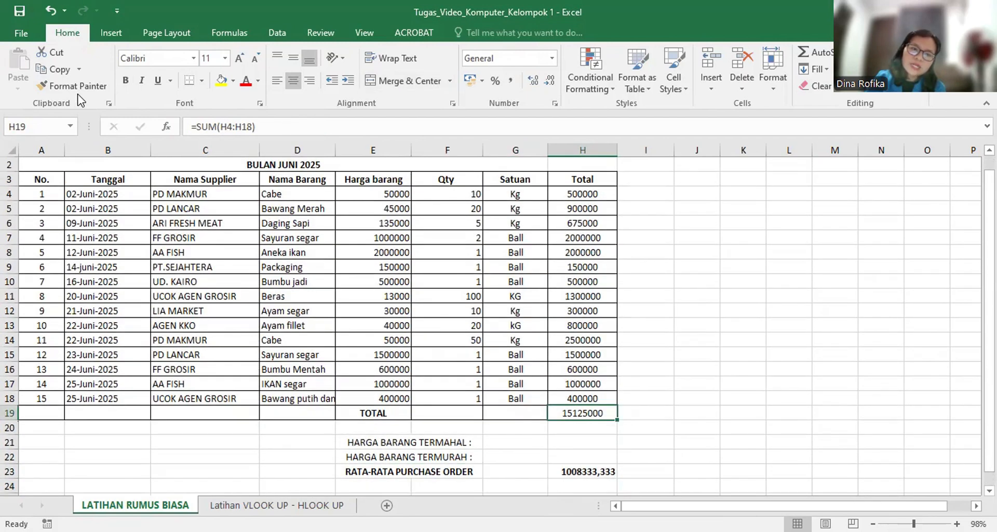
left_click(128, 80)
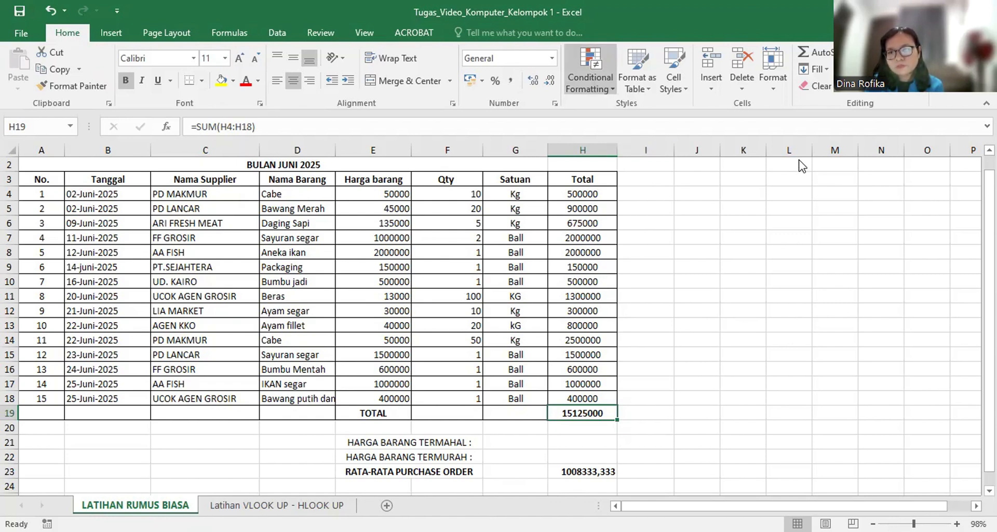
left_click(605, 82)
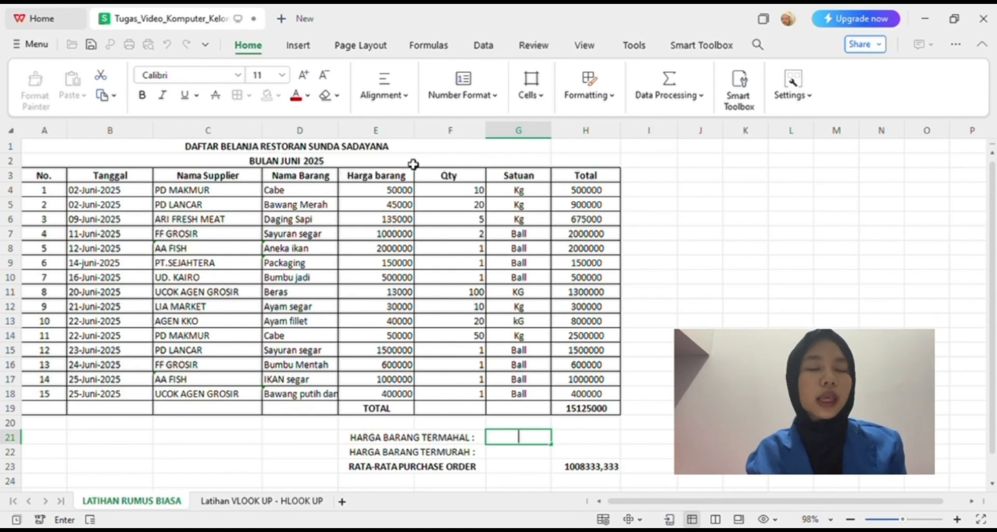
In the workbook opened in WPS Office, calculate the highest item price in G21 beside HARGA BARANG TERMAHAL with =MAX(E4:E18).
key("Escape")
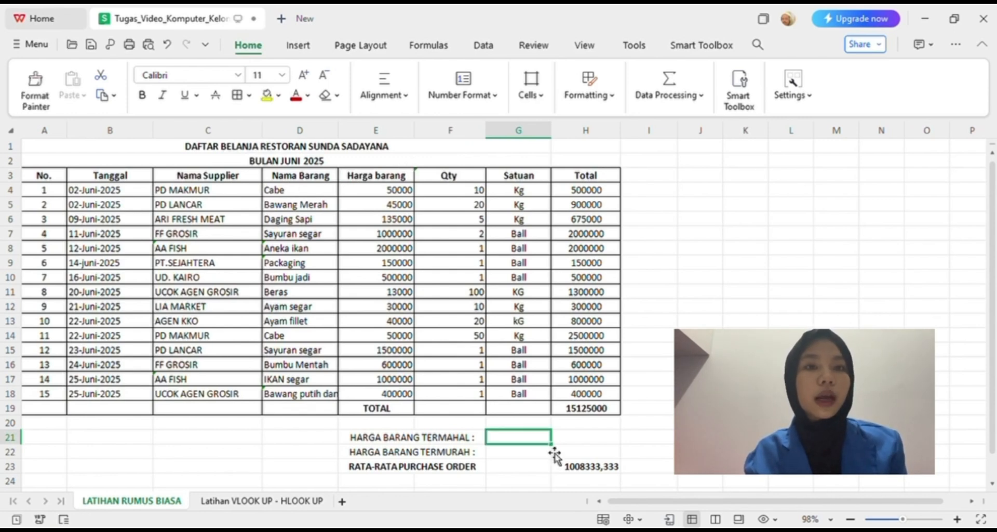
type("=")
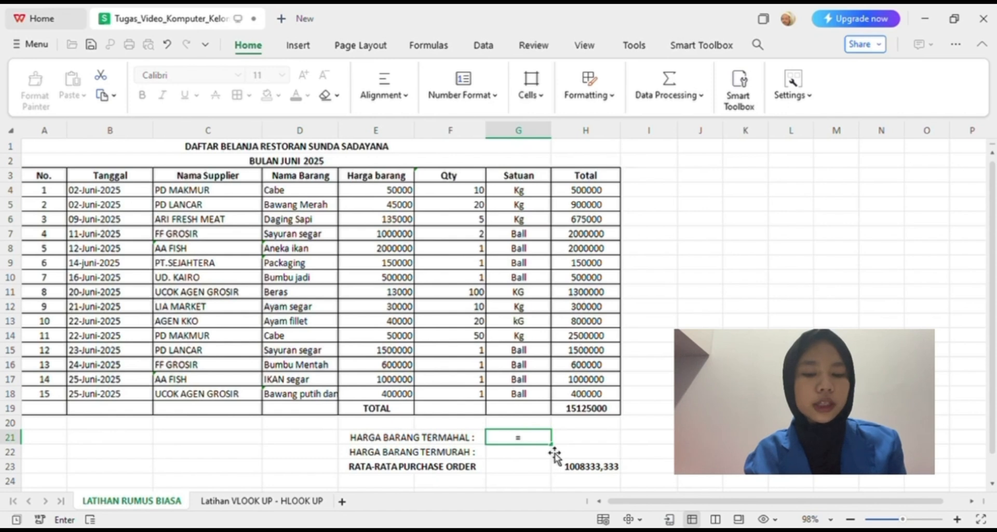
type("max")
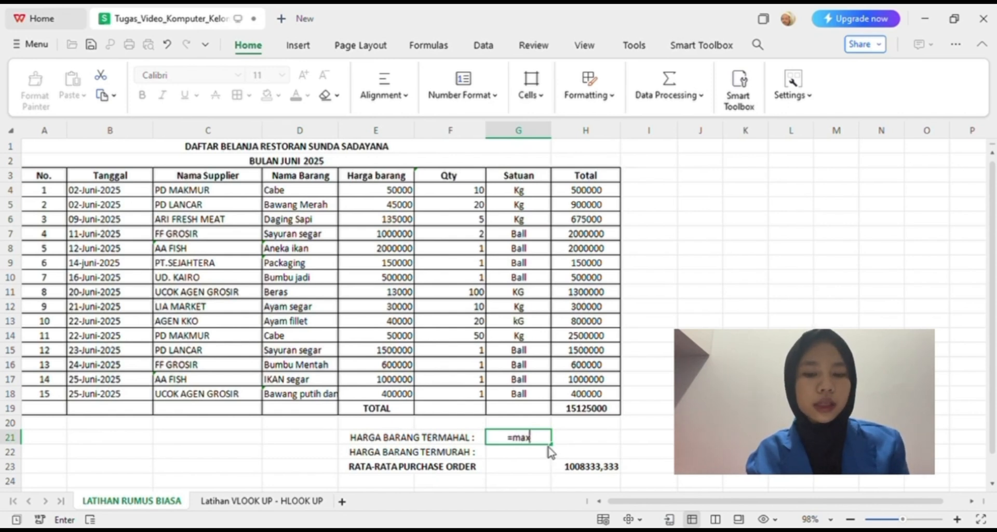
type("(")
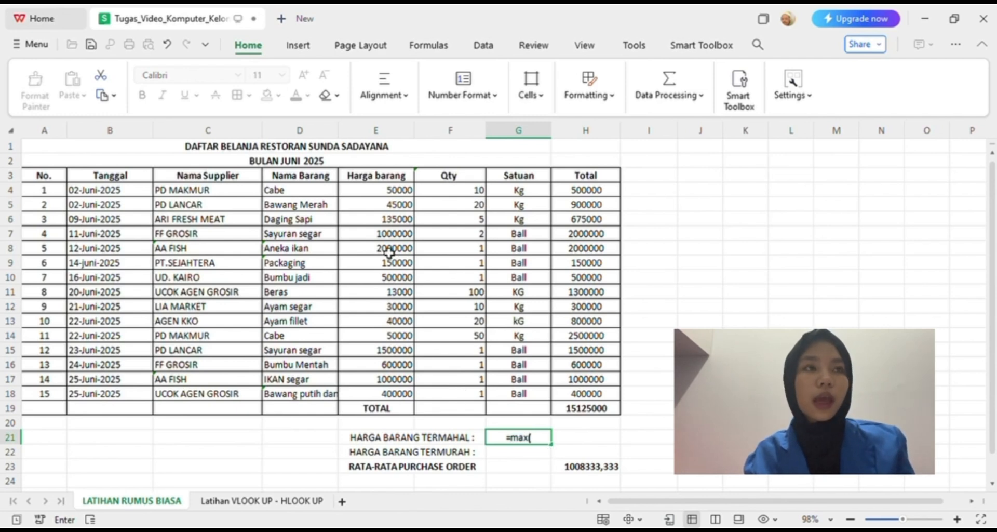
left_click_drag(389, 193, 399, 398)
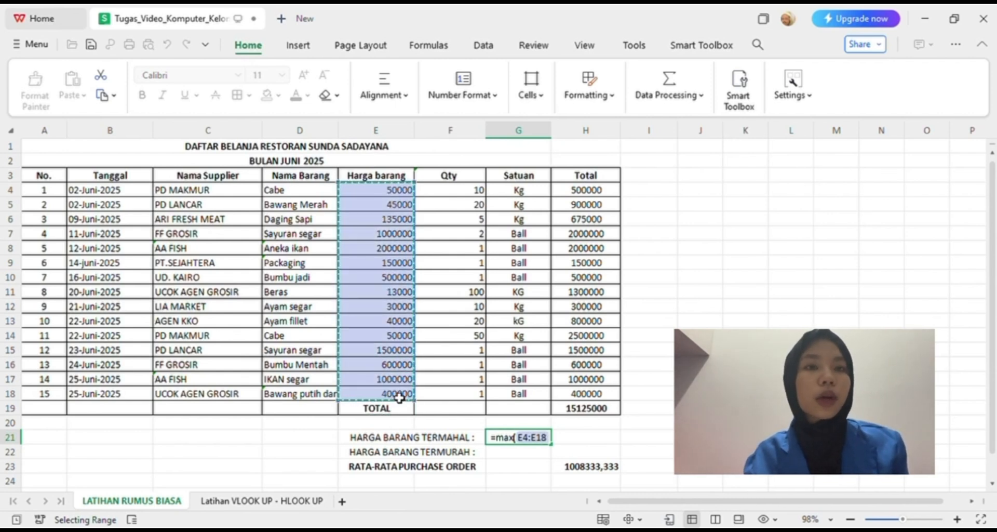
type(")")
key("Return")
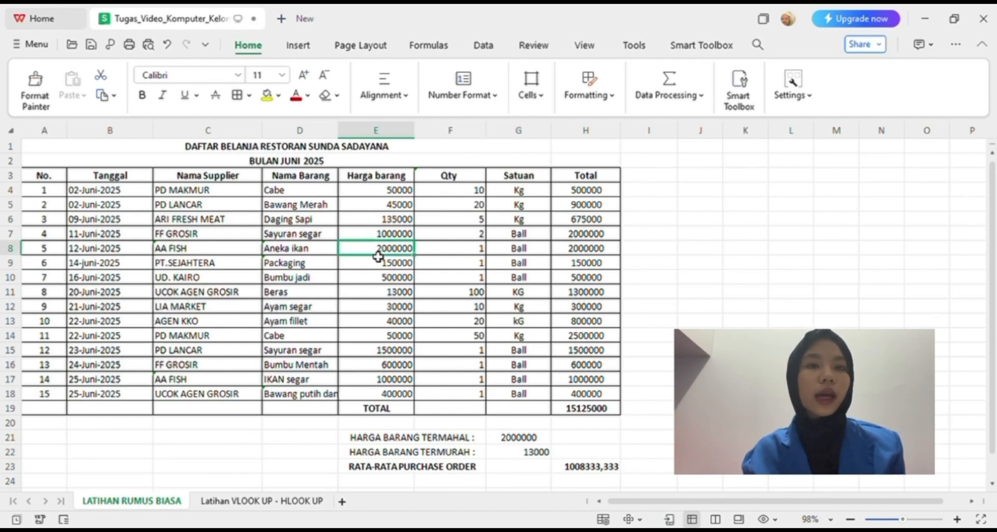
left_click(334, 250)
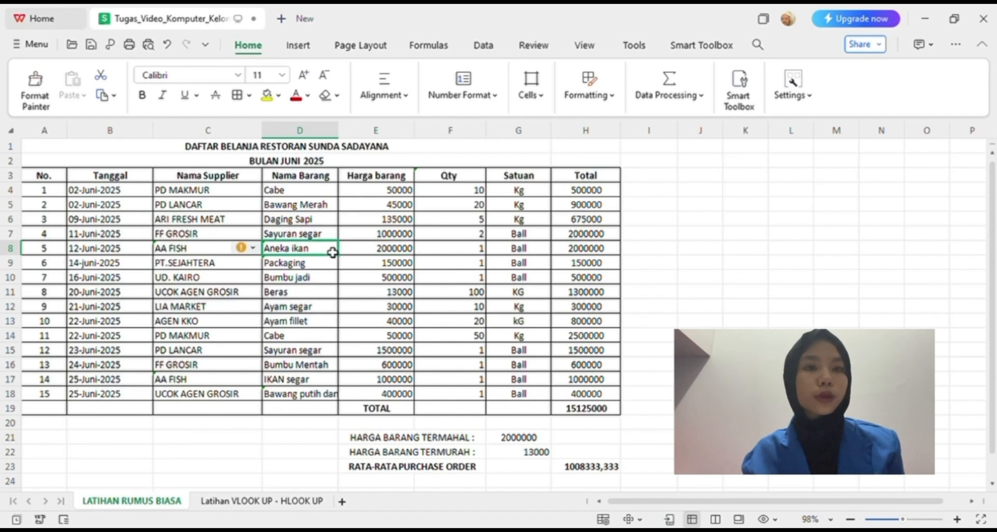
Clear G22 beside HARGA BARANG TERMURAH and calculate the lowest item price there with MIN over the Harga barang column.
left_click(526, 443)
left_click(520, 453)
key("Delete")
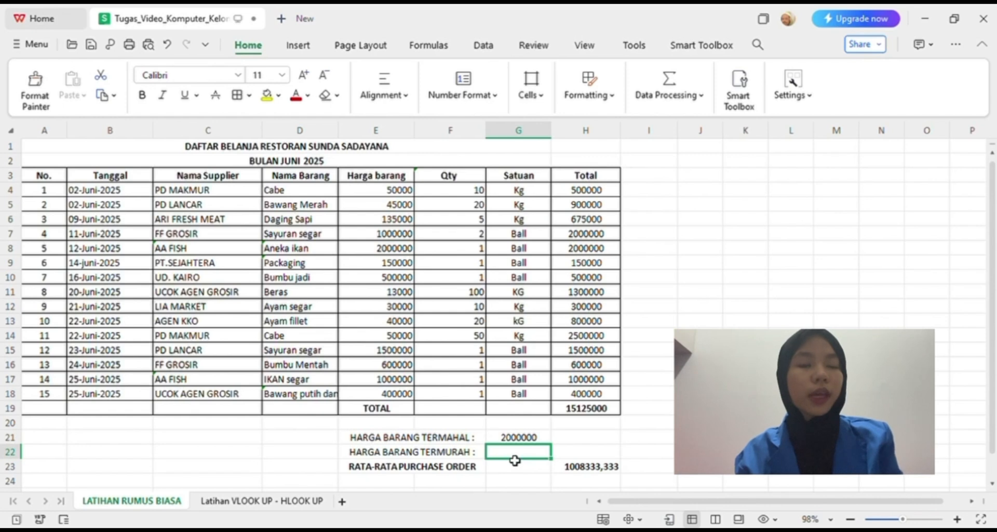
type("=min")
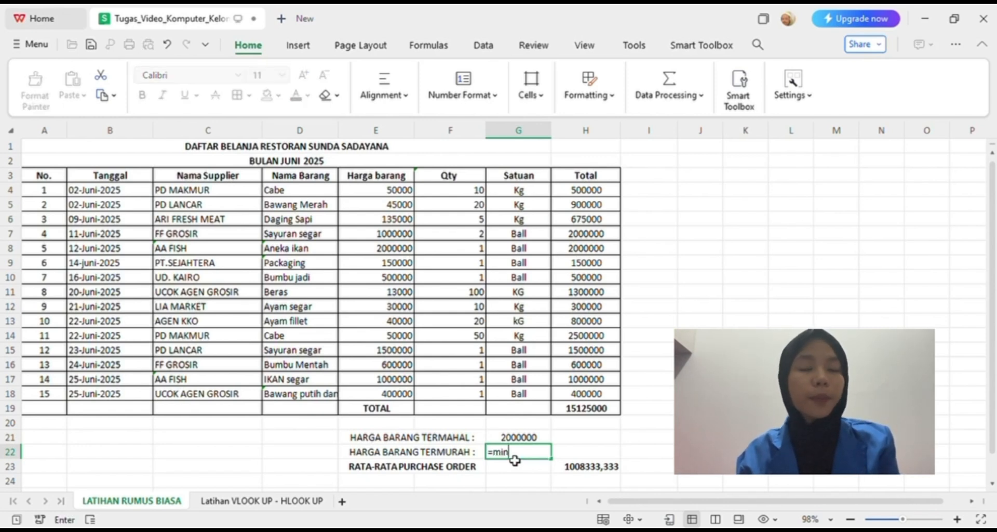
type("(")
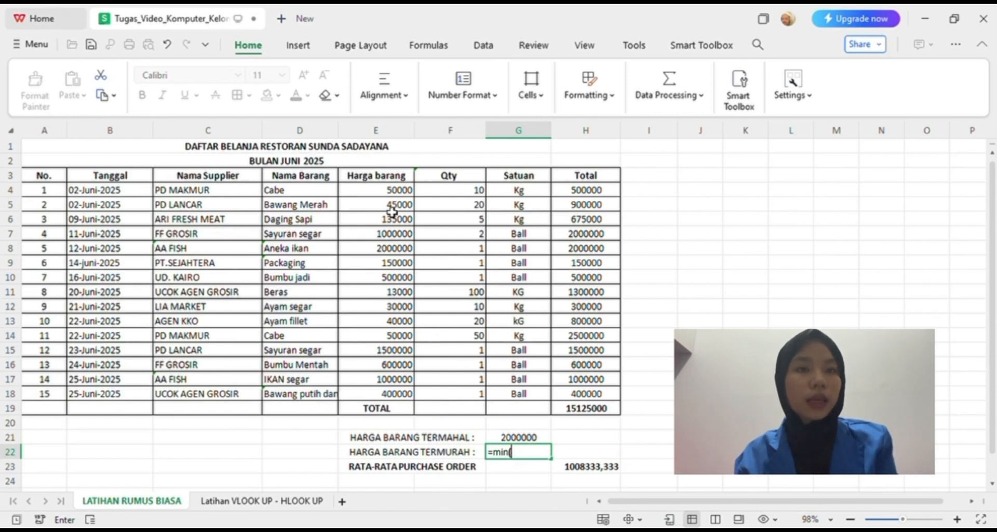
mouse_move(390, 198)
left_mouse_down()
mouse_move(398, 413)
mouse_move(405, 390)
mouse_move(406, 405)
left_mouse_up()
key("Return")
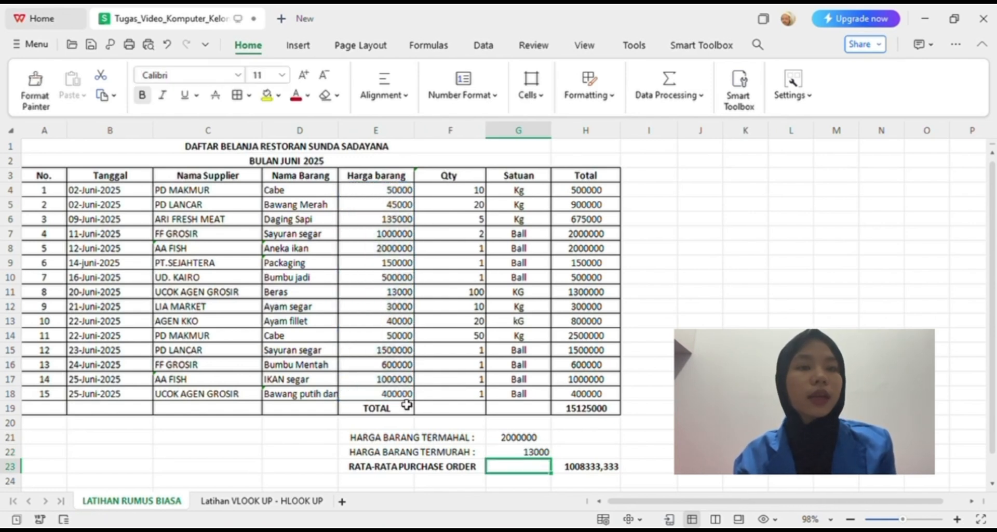
Check the highest and lowest price results in G21 and G22 against the matching items in the Harga barang column.
left_click(641, 427)
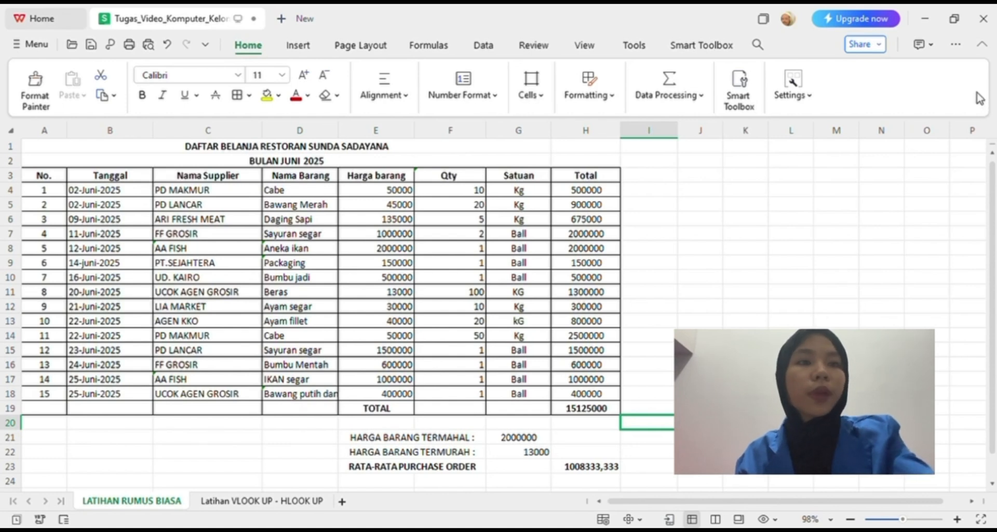
left_click(519, 437)
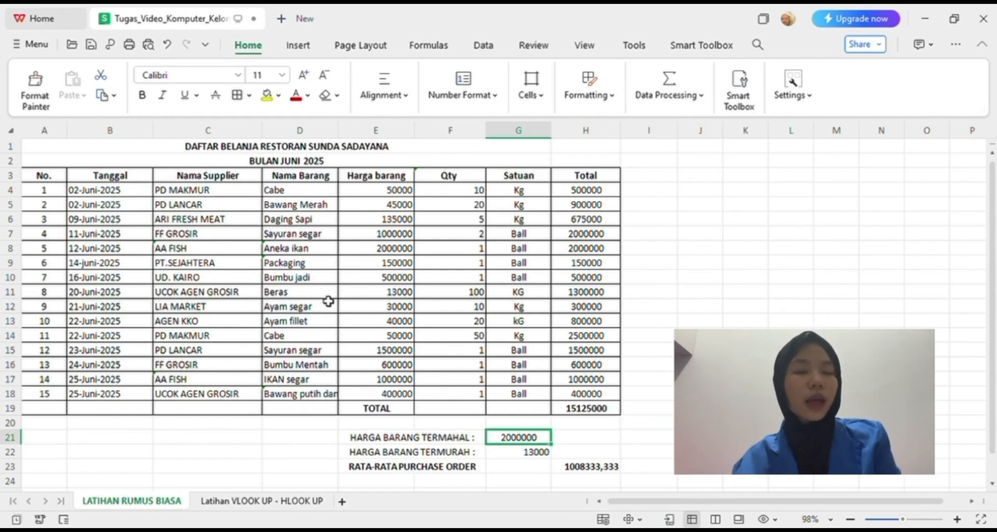
left_click(327, 294)
left_click(365, 295)
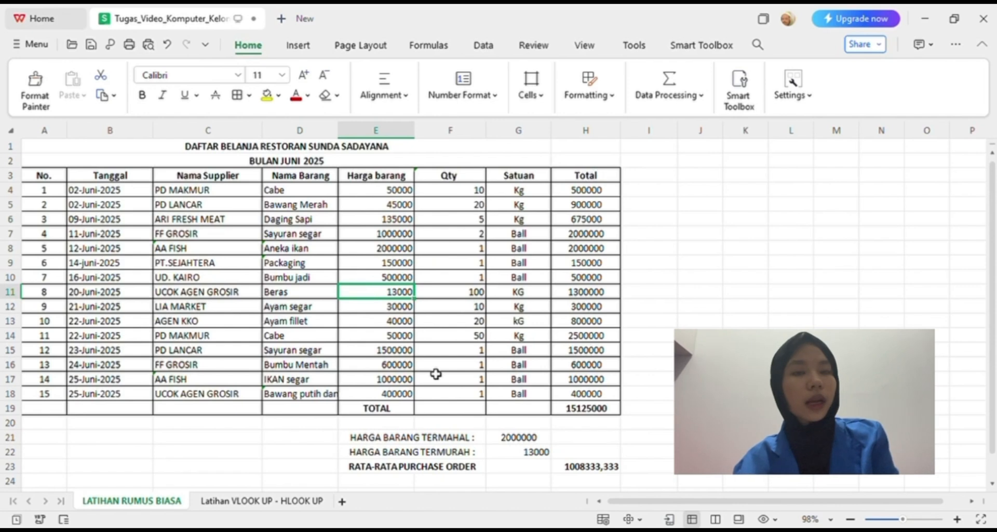
left_click(513, 457)
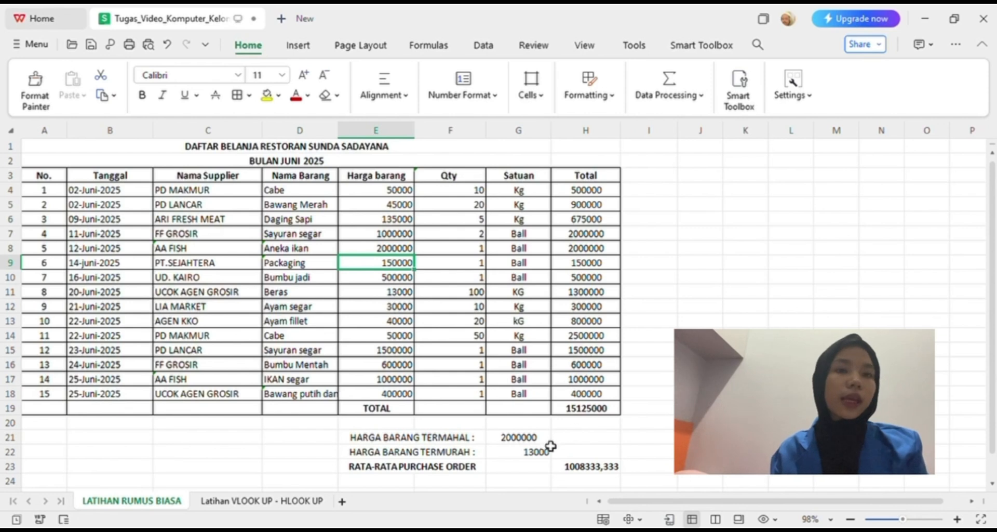
left_click(535, 441)
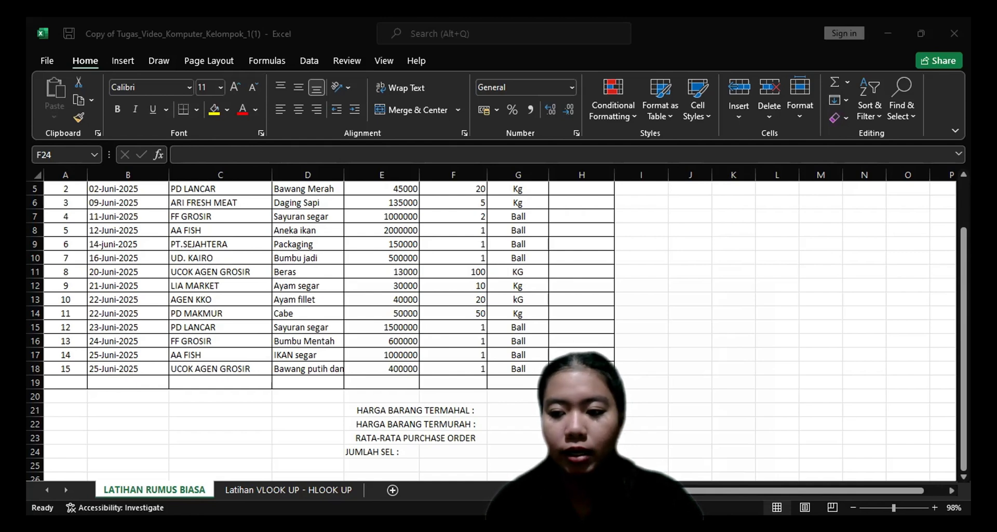
Count the numeric Qty cells in F24 beside JUMLAH SEL with =COUNT(F4:F18).
left_click(964, 348)
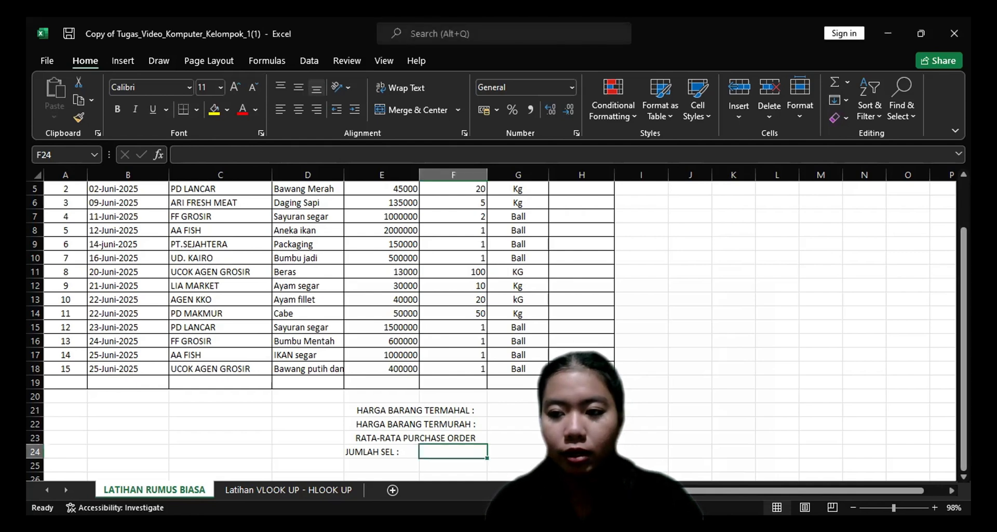
left_click_drag(963, 312, 964, 291)
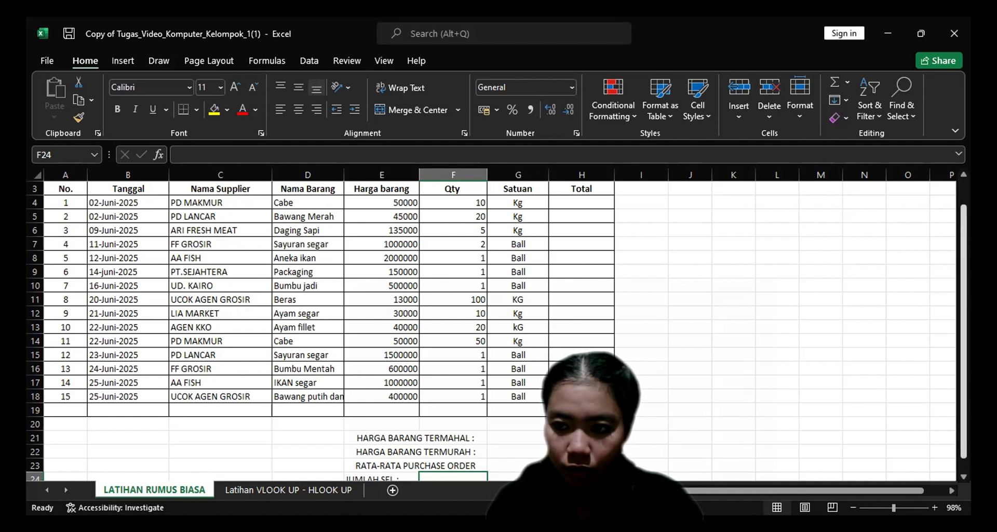
left_click_drag(964, 249, 964, 261)
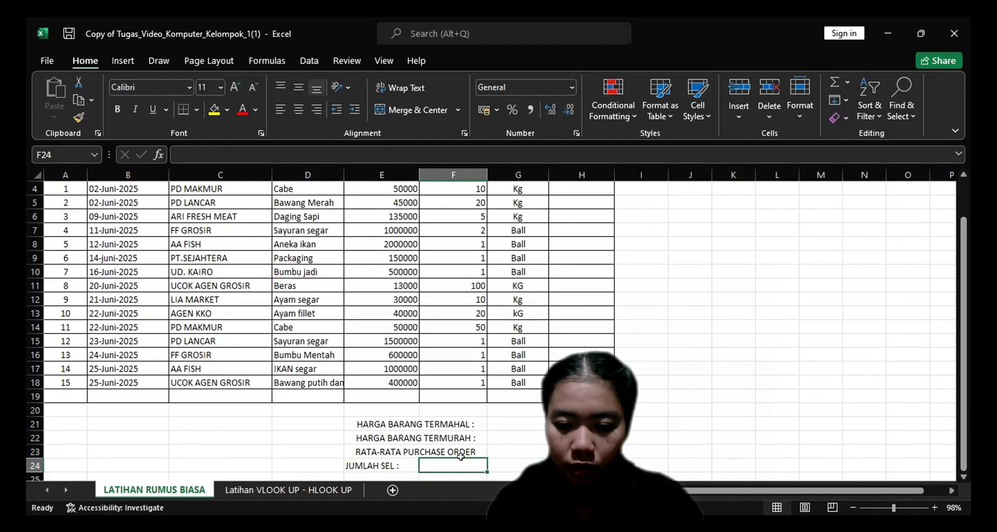
type("=")
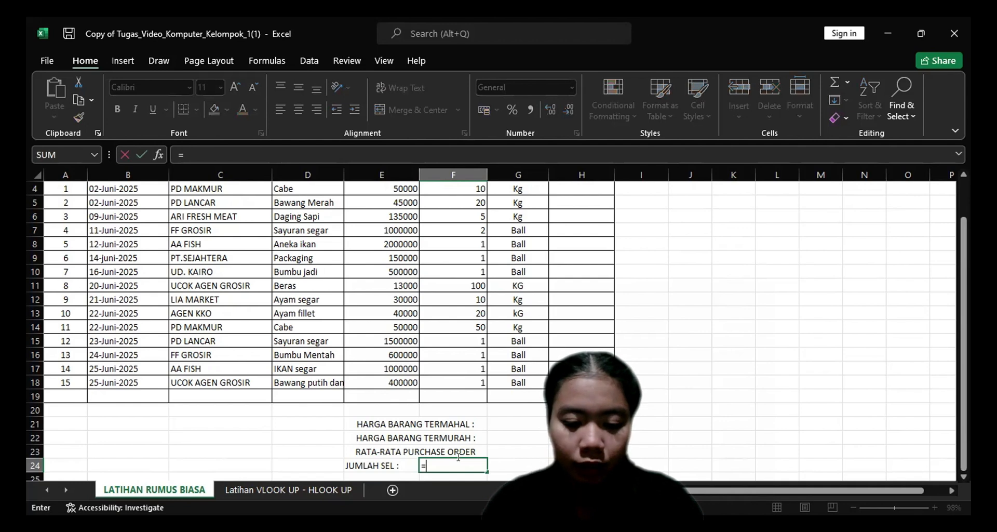
type("C")
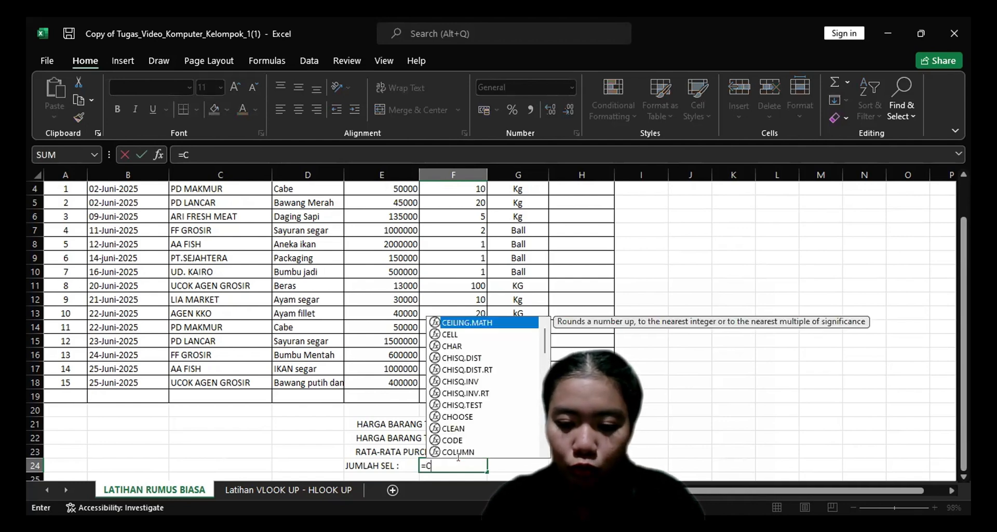
type("OUNT")
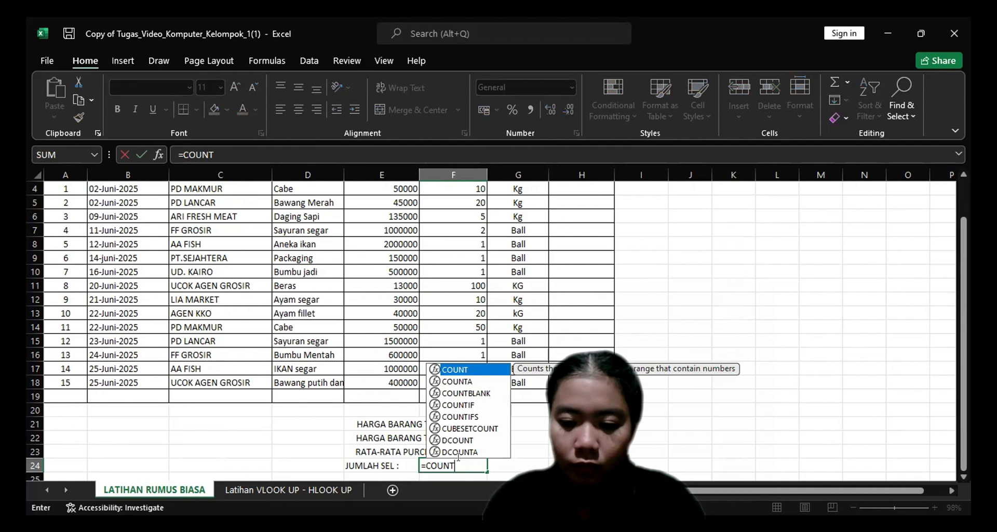
type("(")
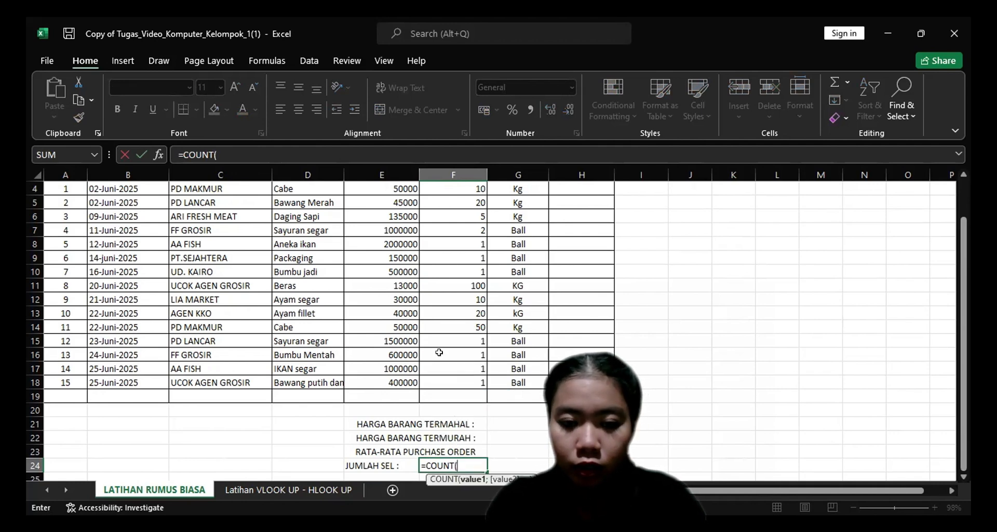
left_click(466, 380)
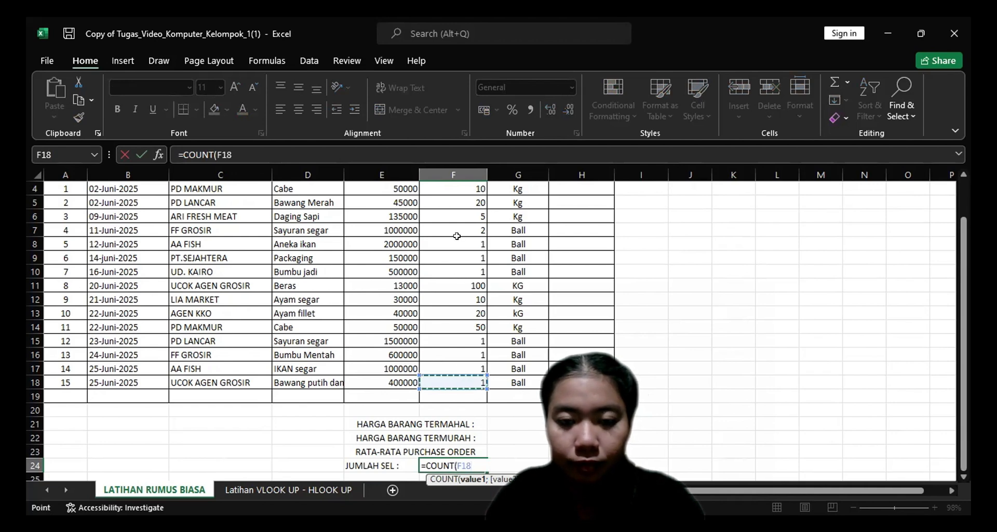
left_click(463, 188, "shift")
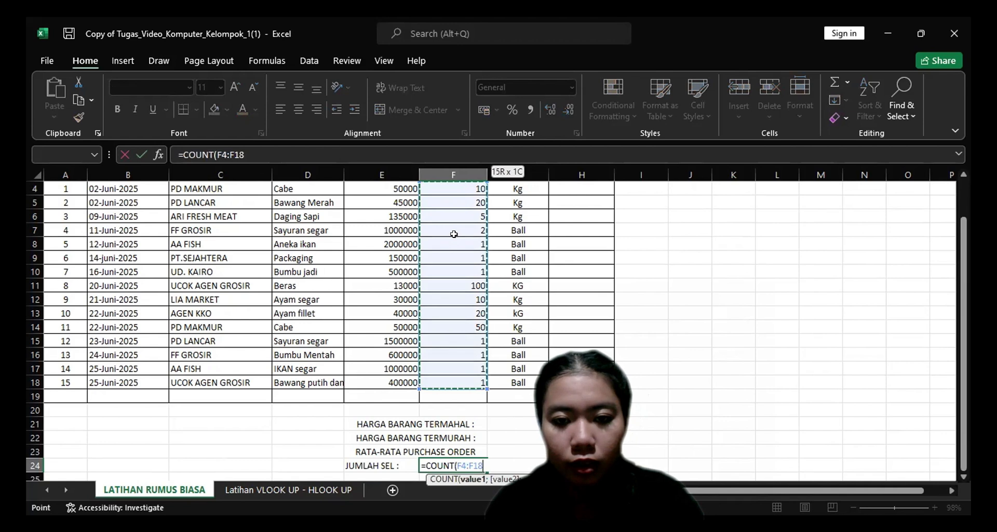
scroll(454, 233, "up", 1)
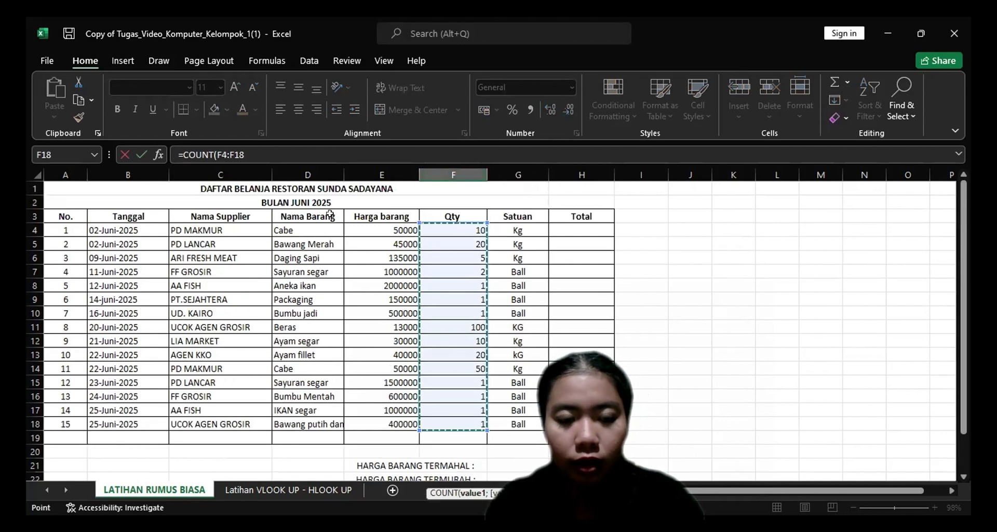
left_click(246, 148)
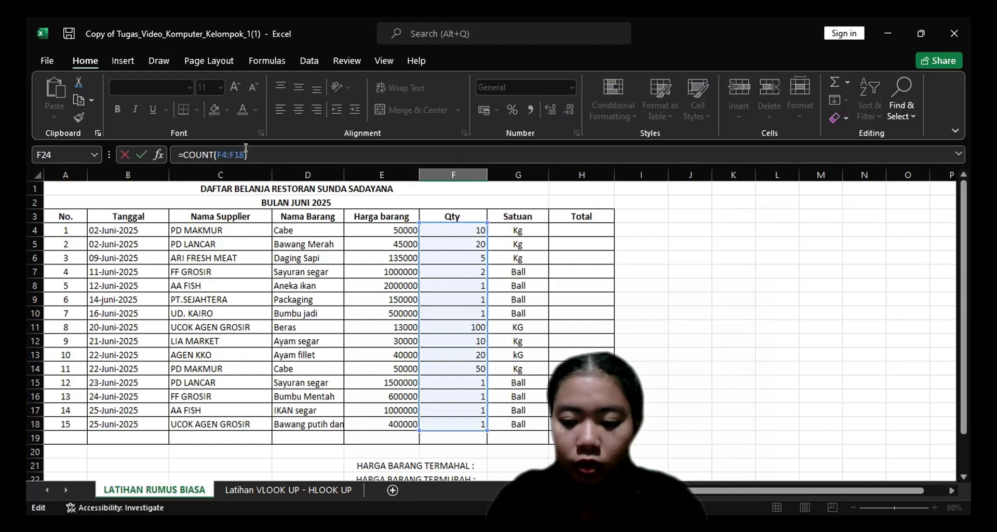
key("Return")
scroll(374, 260, "down", 2)
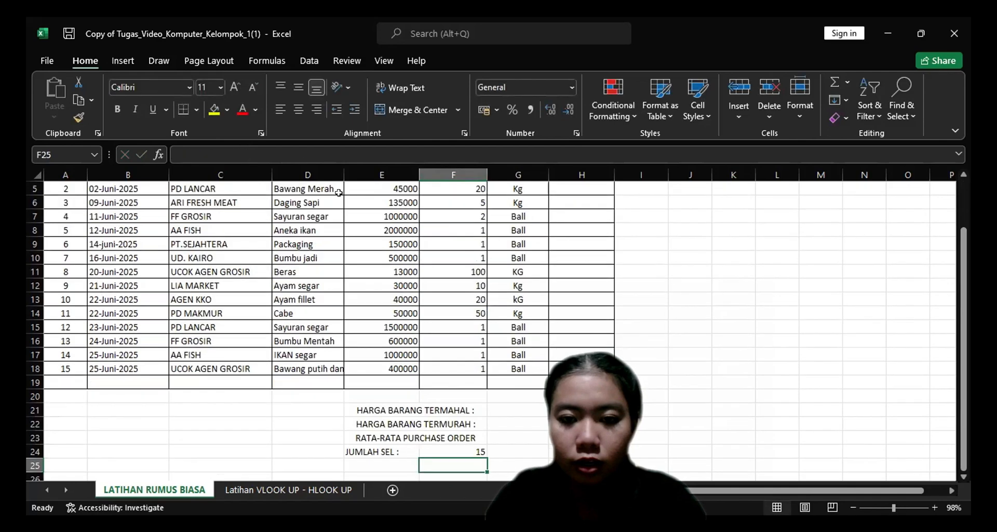
left_click(374, 216)
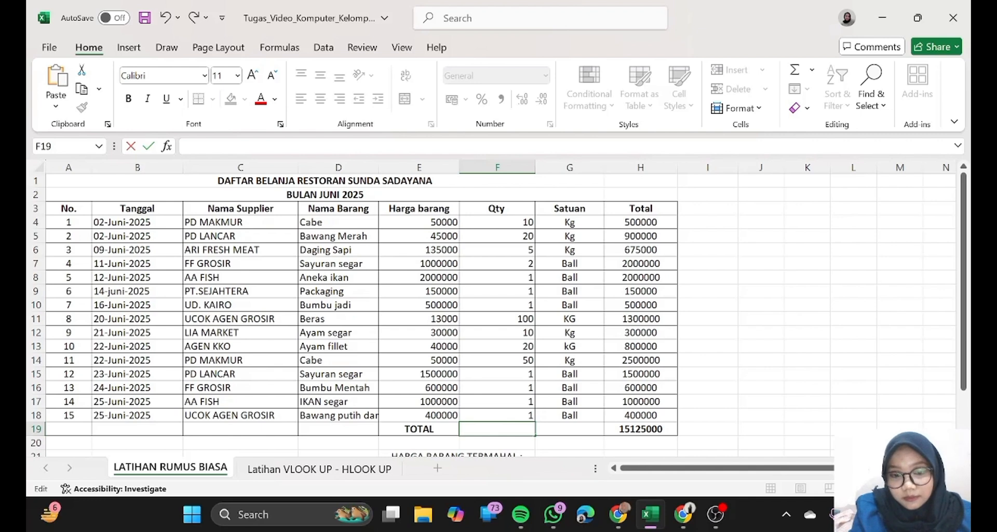
In the other copy of the workbook, calculate the most frequent Qty value in F19 of the TOTAL row with =MODE(F4:F4:F18).
type("=")
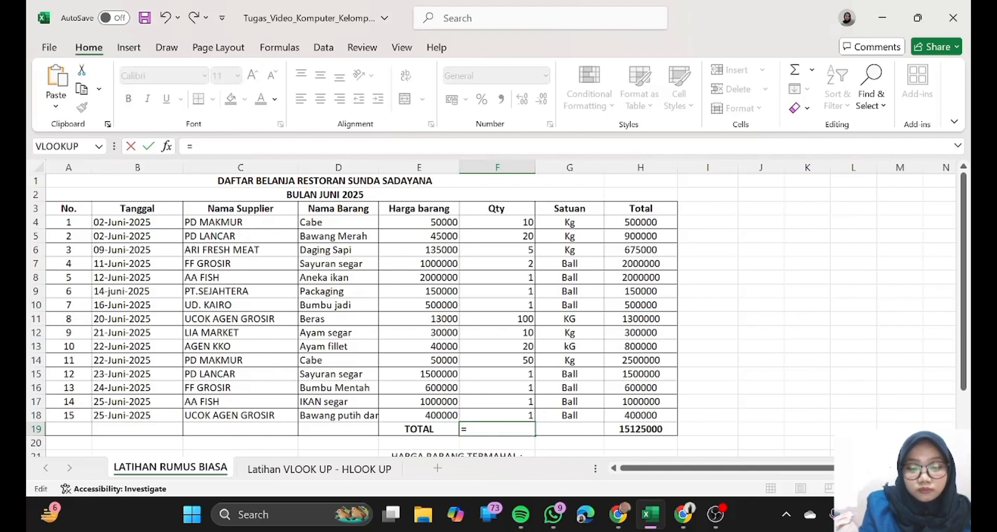
type("mode")
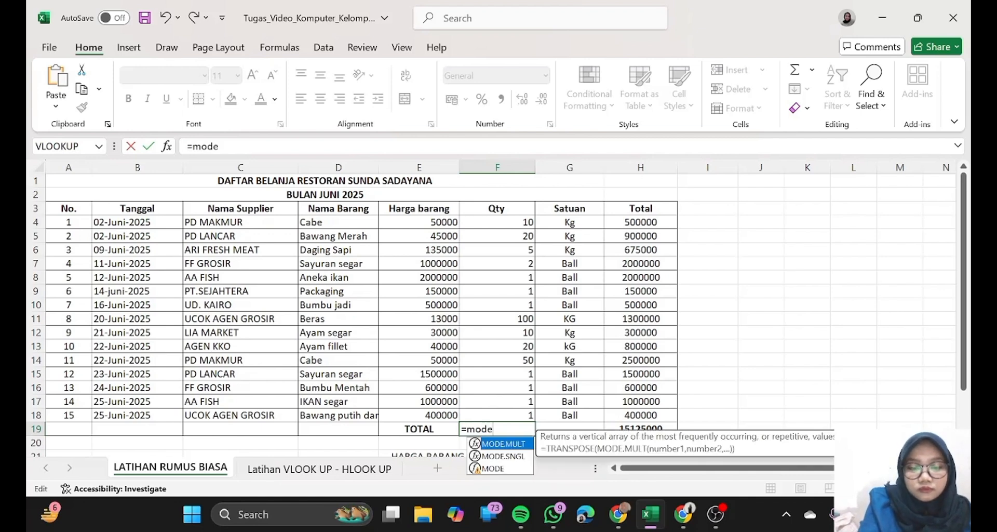
type("(")
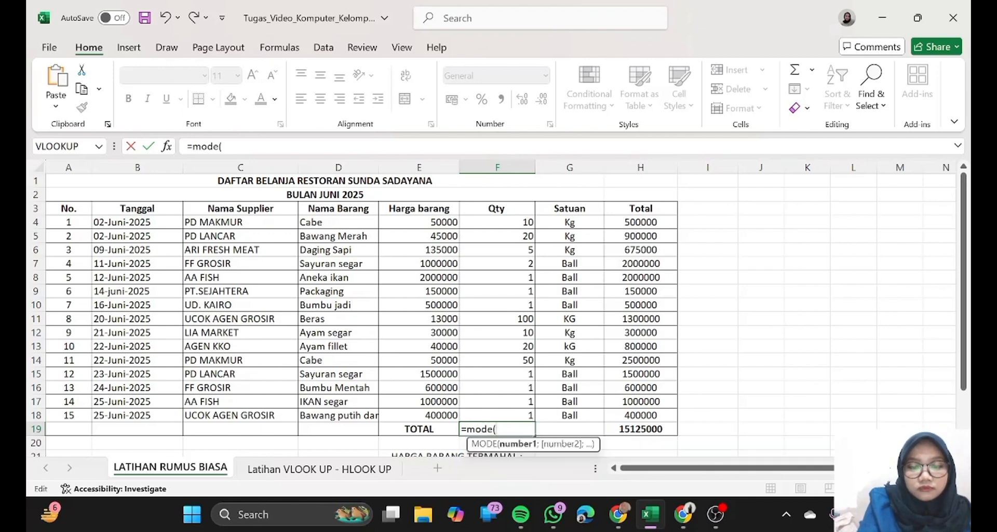
left_click(496, 222)
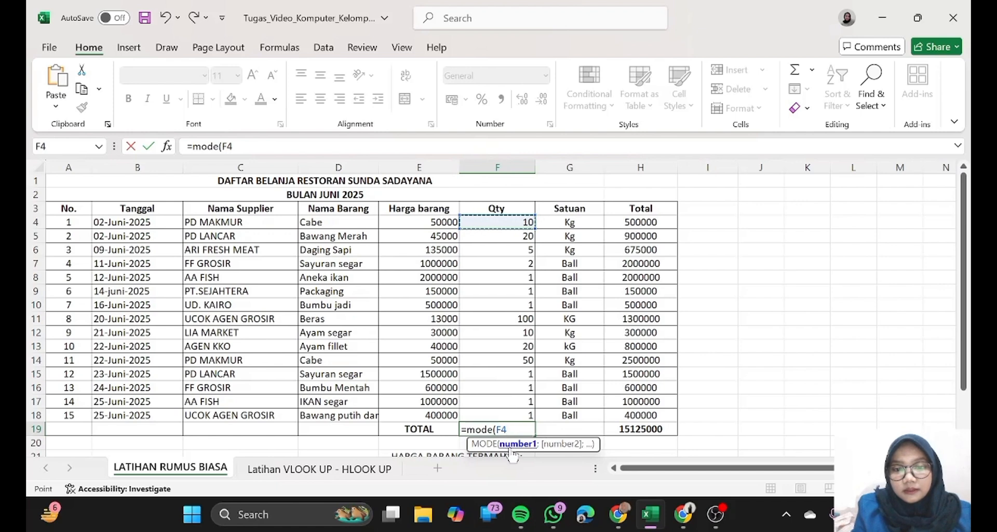
double_click(501, 429)
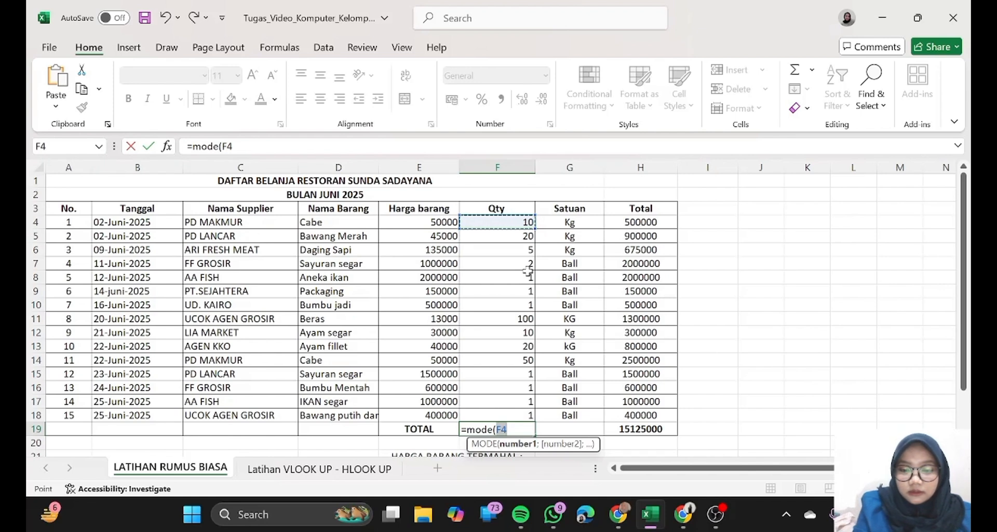
key("F8")
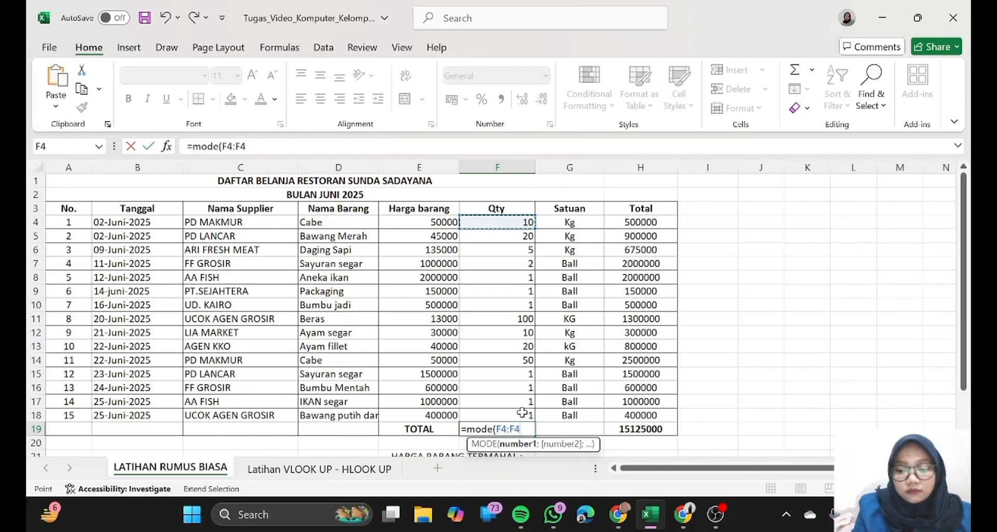
key("BackSpace")
key("BackSpace")
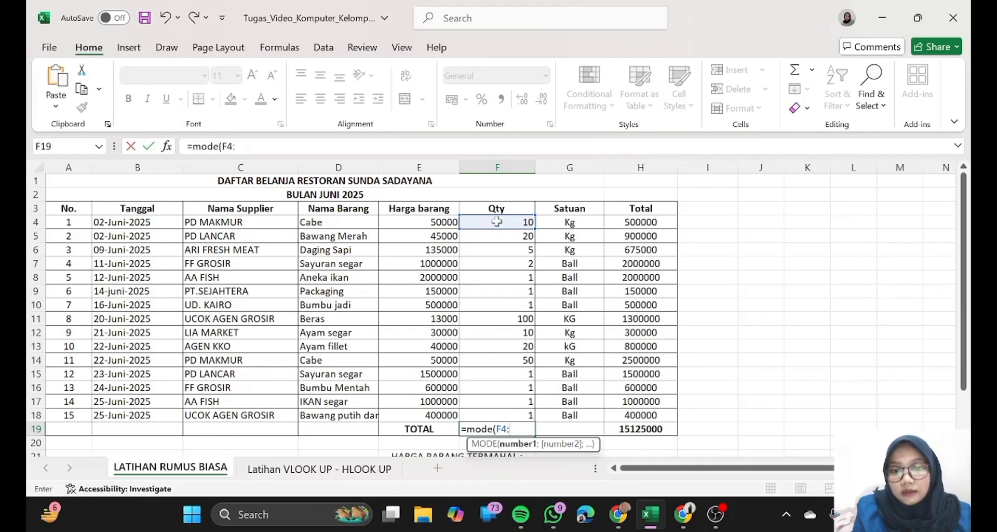
left_click_drag(497, 222, 485, 409)
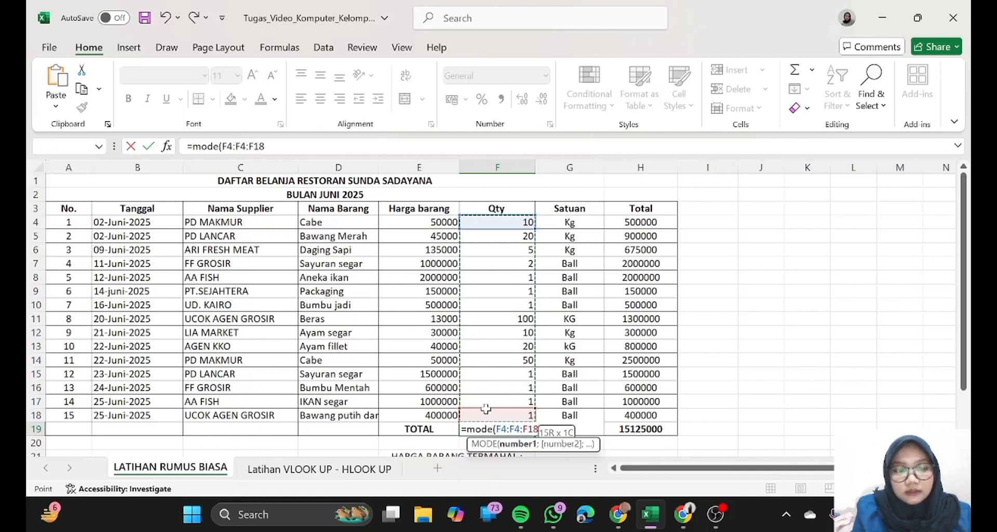
left_click_drag(486, 409, 486, 409)
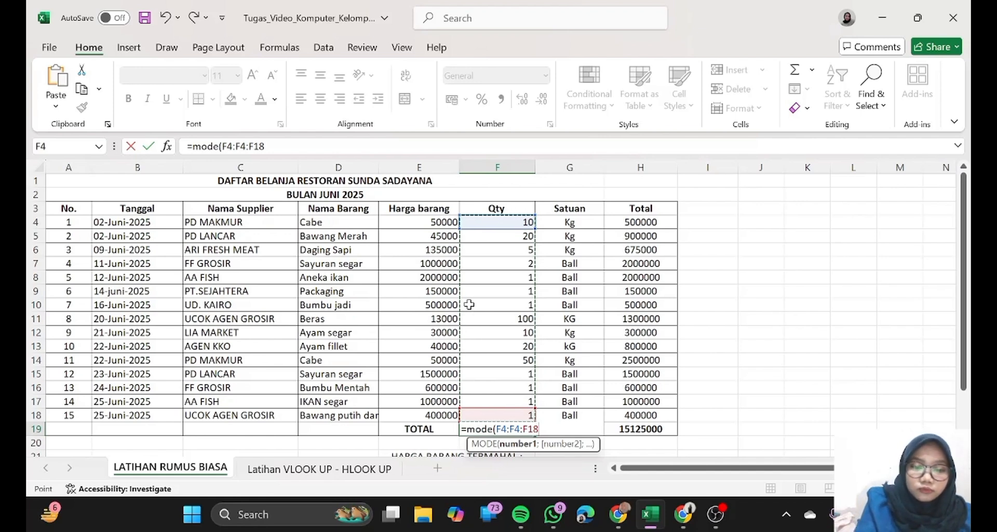
type(")")
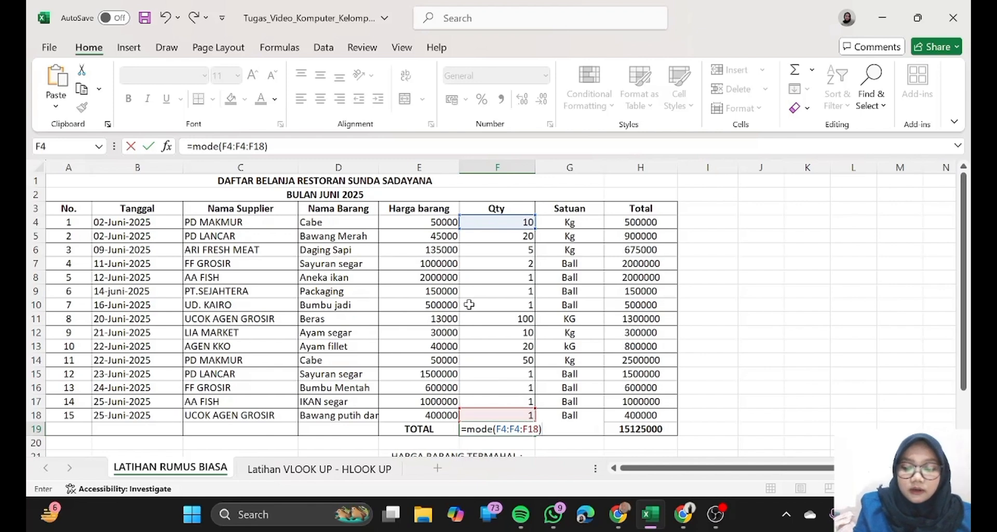
key("Return")
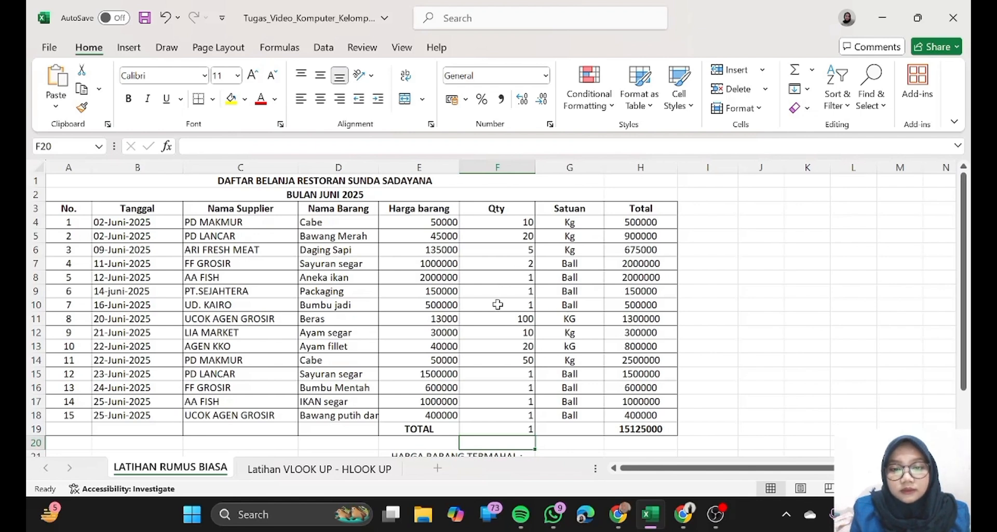
left_click_drag(498, 305, 517, 289)
left_click(516, 289)
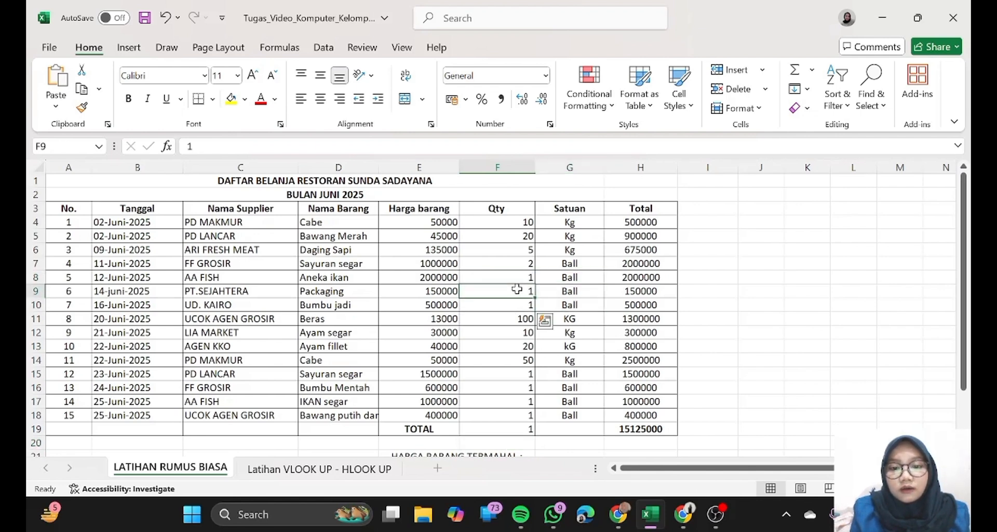
left_click(518, 428)
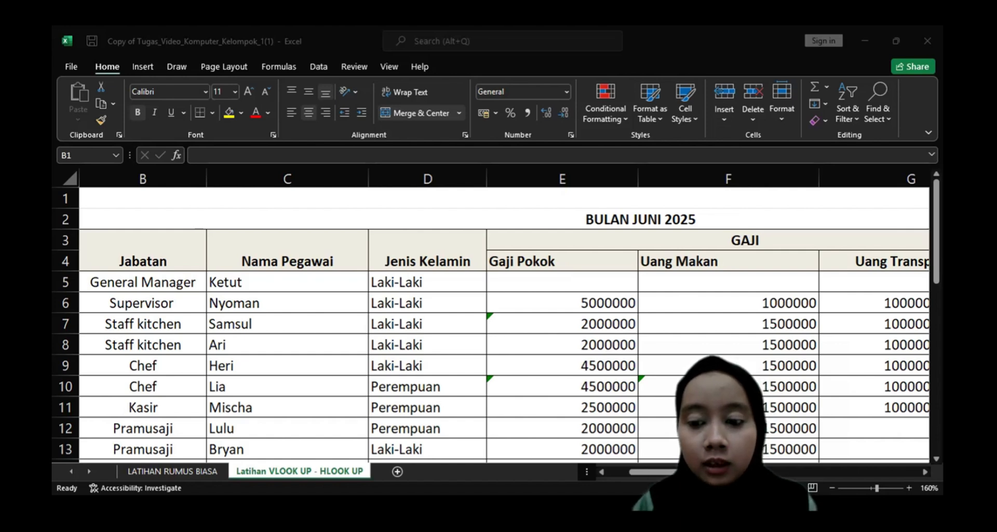
Examine the June 2025 employee salary table and the TABEL GAJI reference table on the Latihan VLOOK UP - HLOOK UP sheet.
left_click(809, 472)
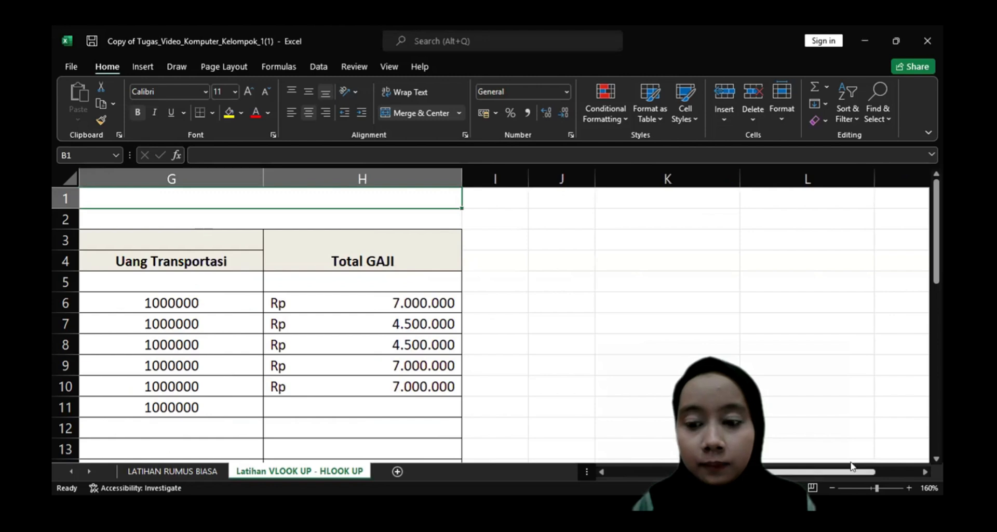
left_click_drag(855, 473, 901, 471)
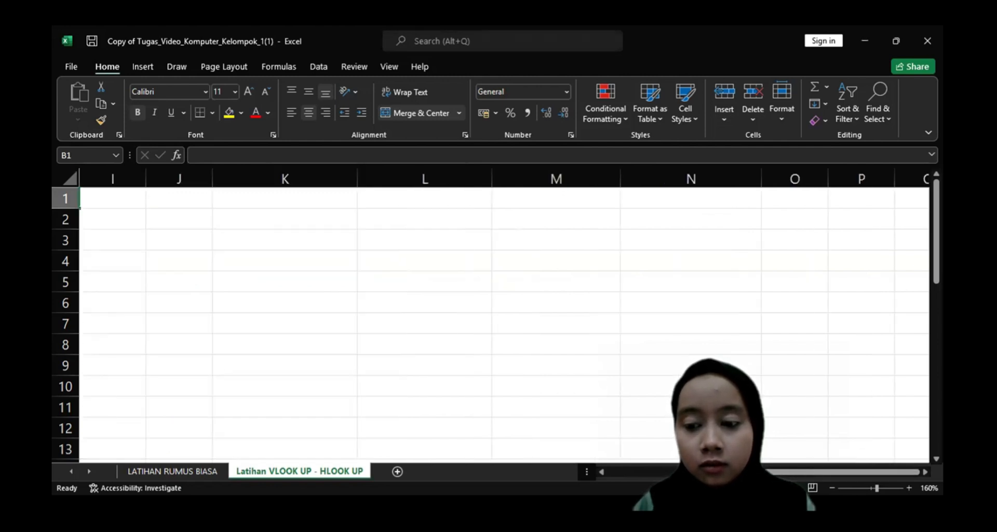
left_click_drag(808, 470, 754, 471)
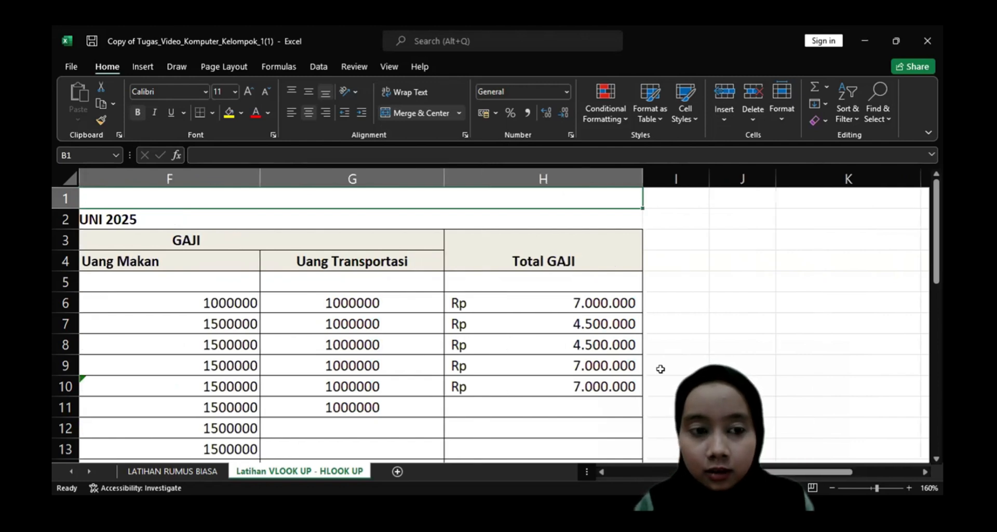
scroll(687, 364, "down", 4, "ctrl")
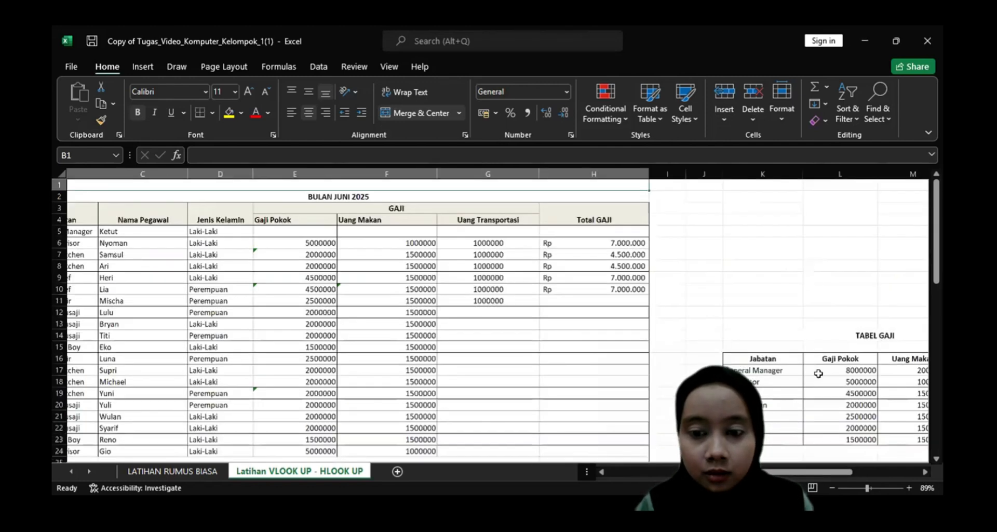
scroll(816, 374, "down", 1, "ctrl")
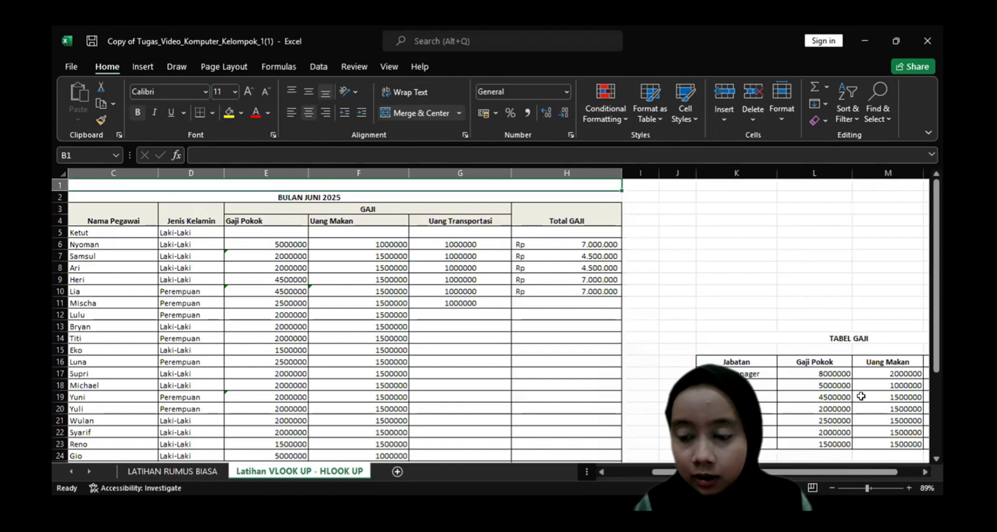
scroll(861, 396, "up", 3, "ctrl")
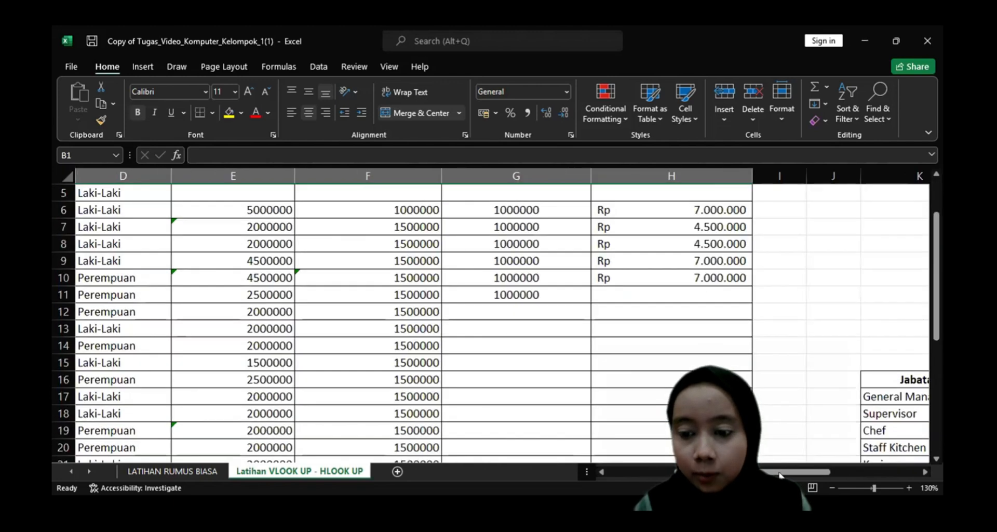
scroll(841, 469, "right", 3)
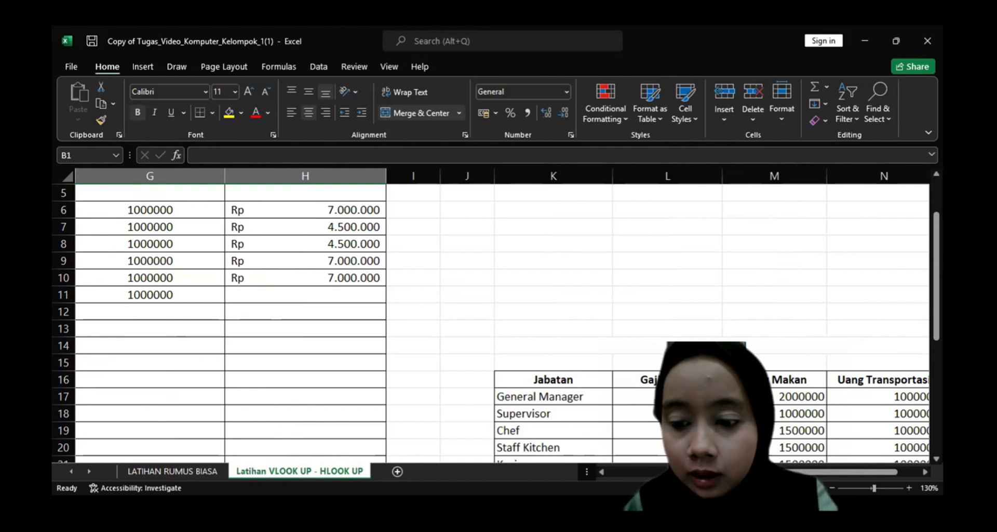
left_click_drag(841, 472, 592, 471)
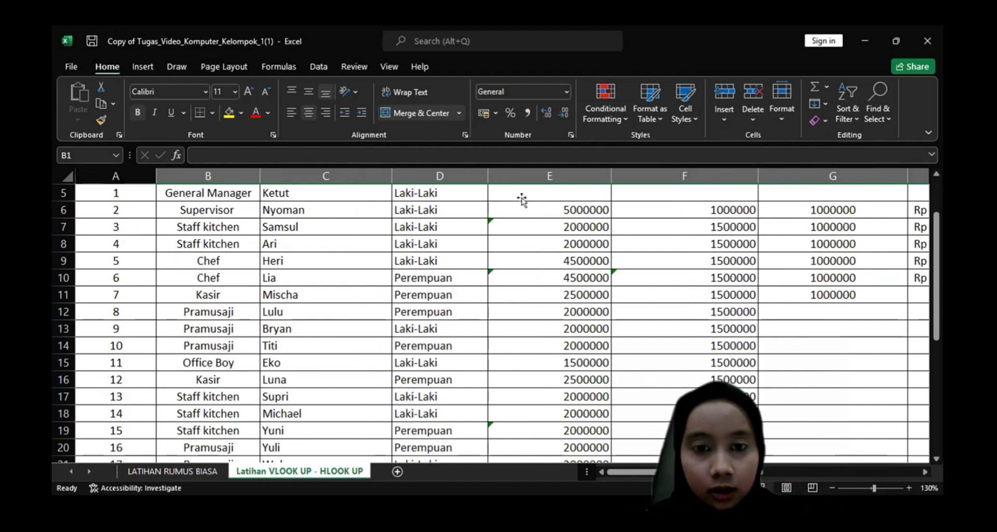
scroll(521, 197, "up", 2)
scroll(521, 197, "right", 1)
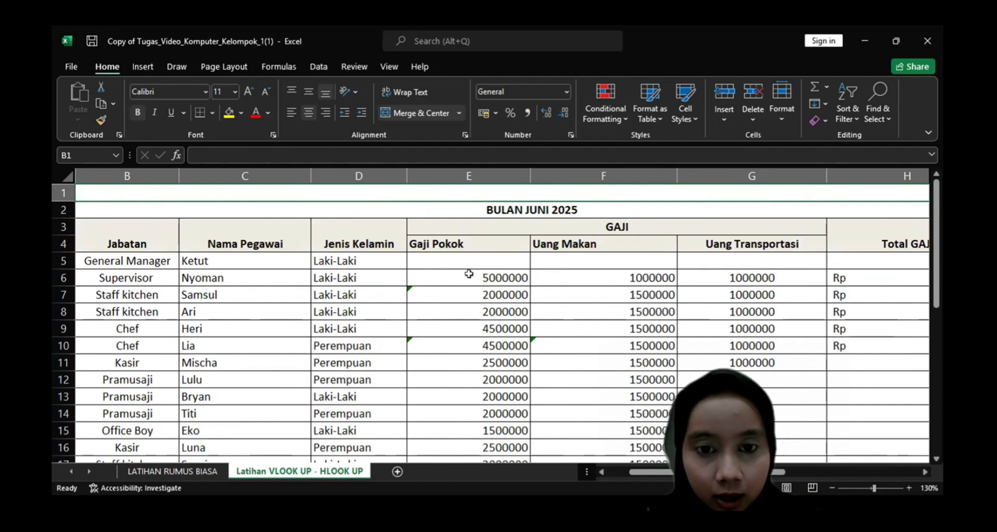
Start a VLOOKUP formula for the General Manager's Gaji Pokok in E5, using TABEL GAJI cell K17 as the lookup value.
left_click(459, 255)
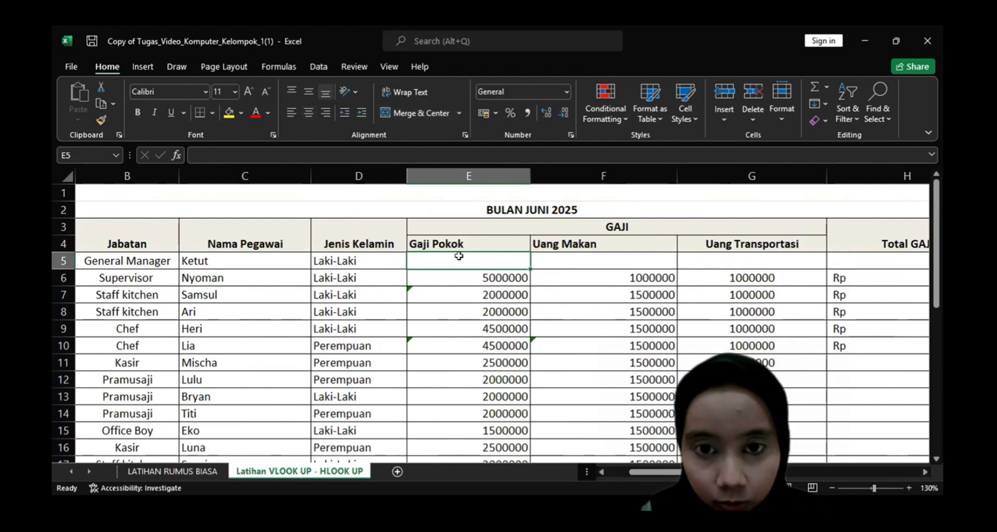
type("=")
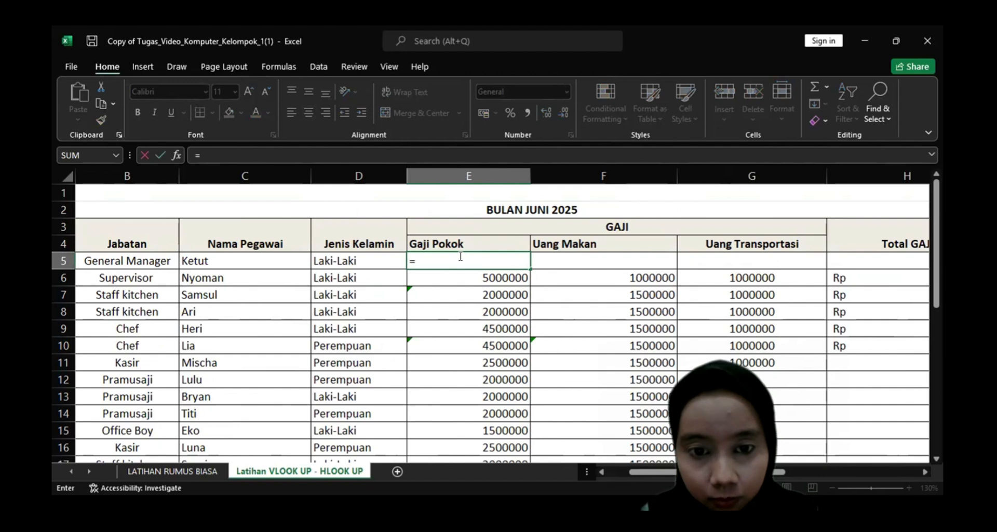
type("VLOOKUP")
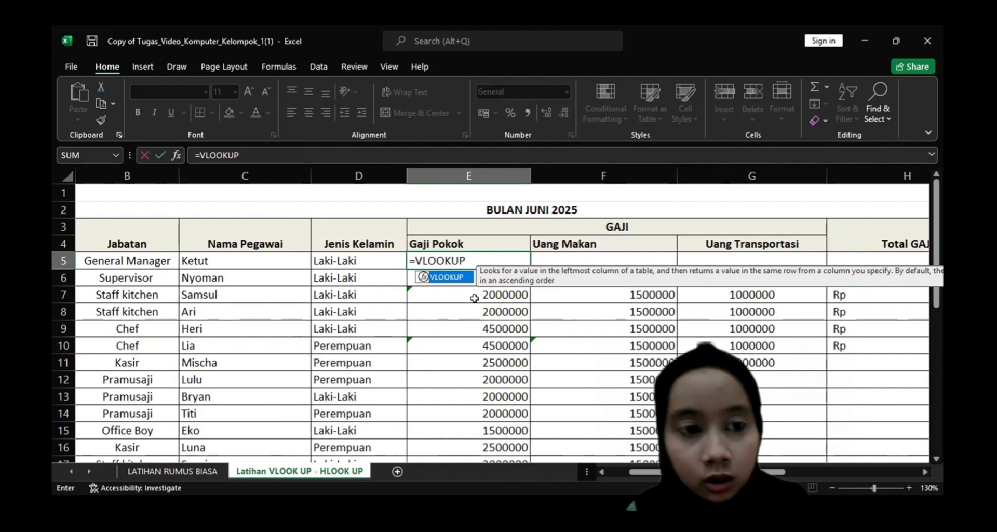
type("(")
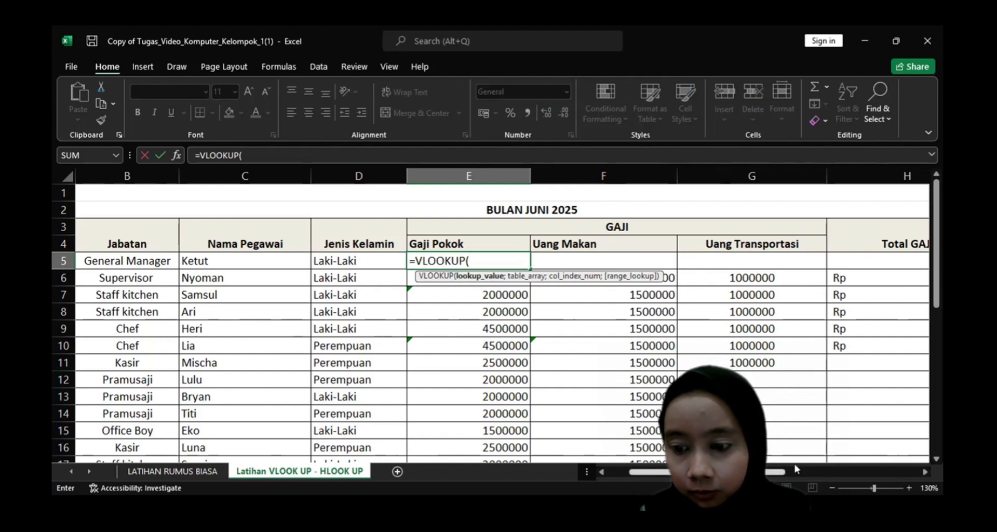
left_click(866, 486)
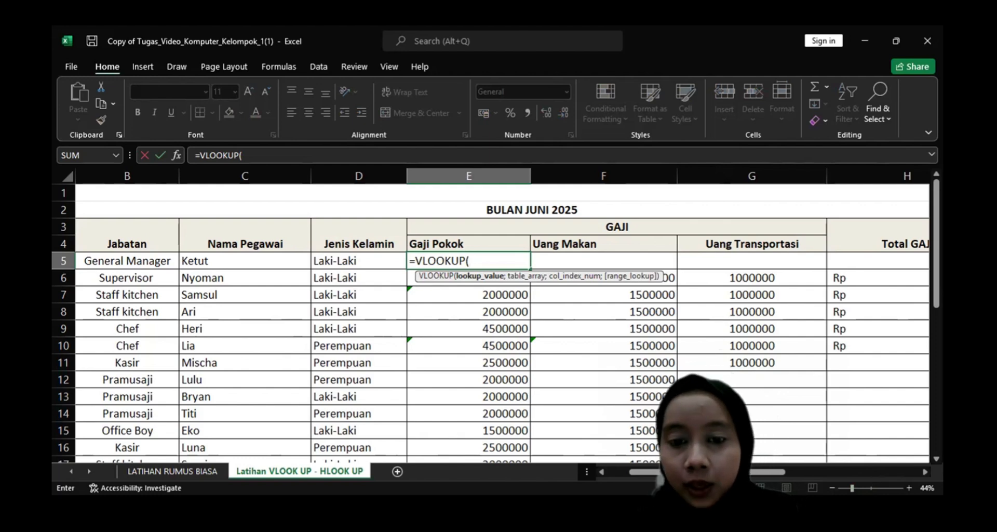
left_click_drag(714, 472, 851, 471)
left_click_drag(936, 275, 936, 310)
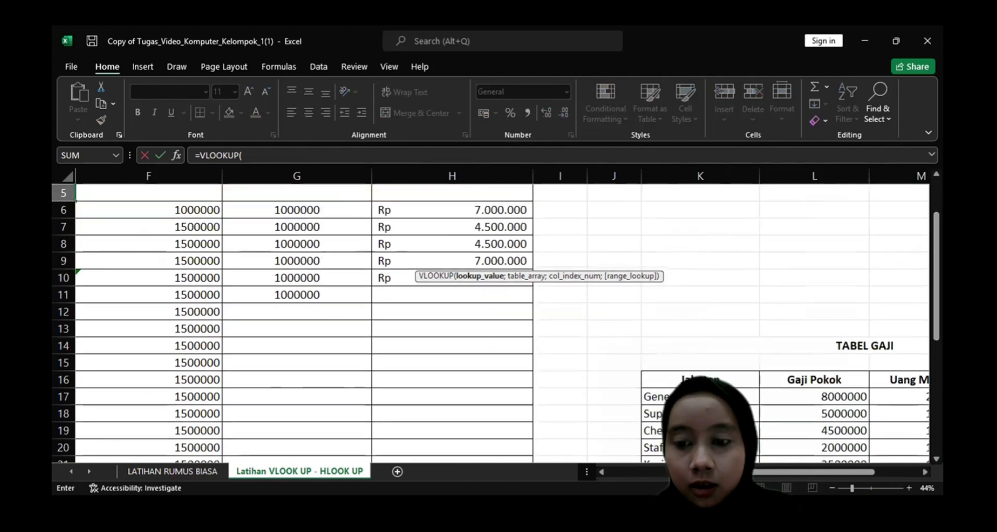
left_click(700, 397)
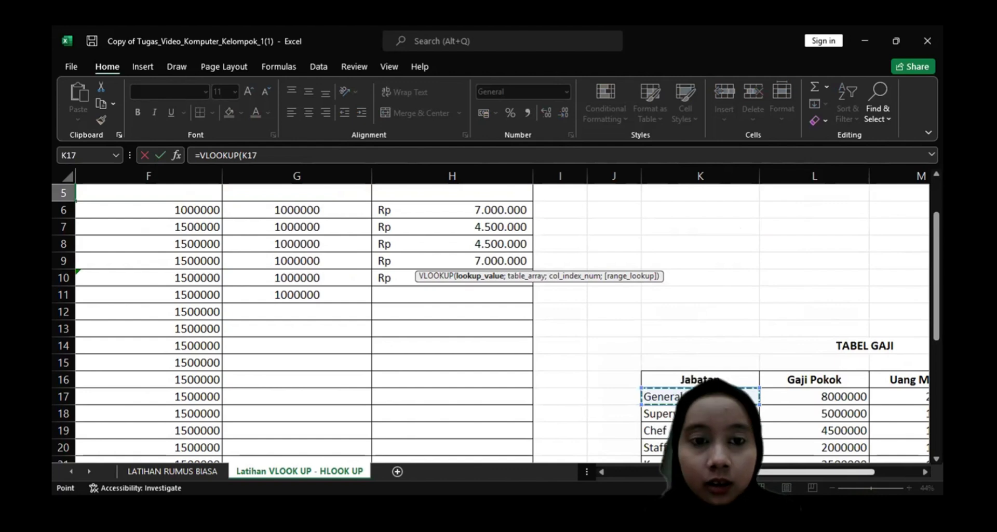
left_click_drag(756, 472, 689, 471)
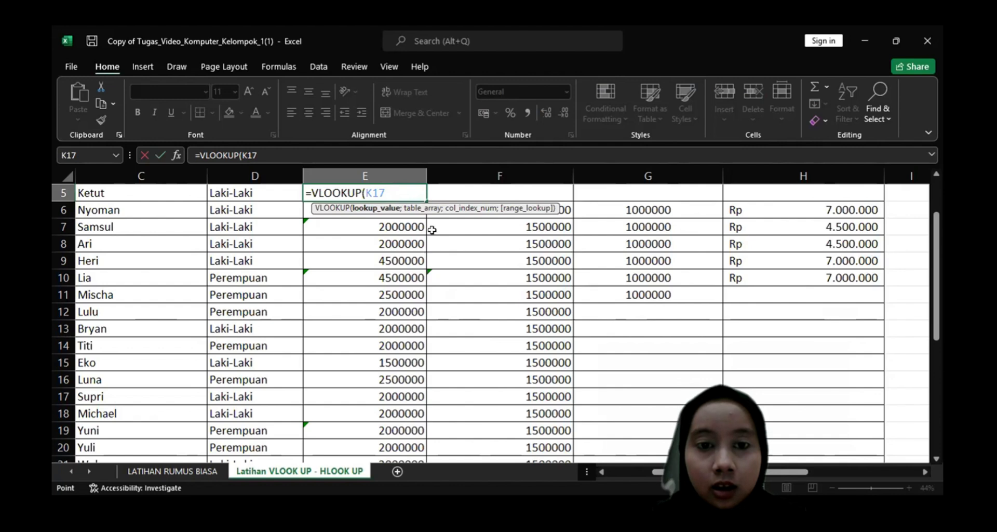
Set the lookup's table array to the TABEL GAJI range K17:N23 and make it absolute as $K$17:$N$23.
type(";")
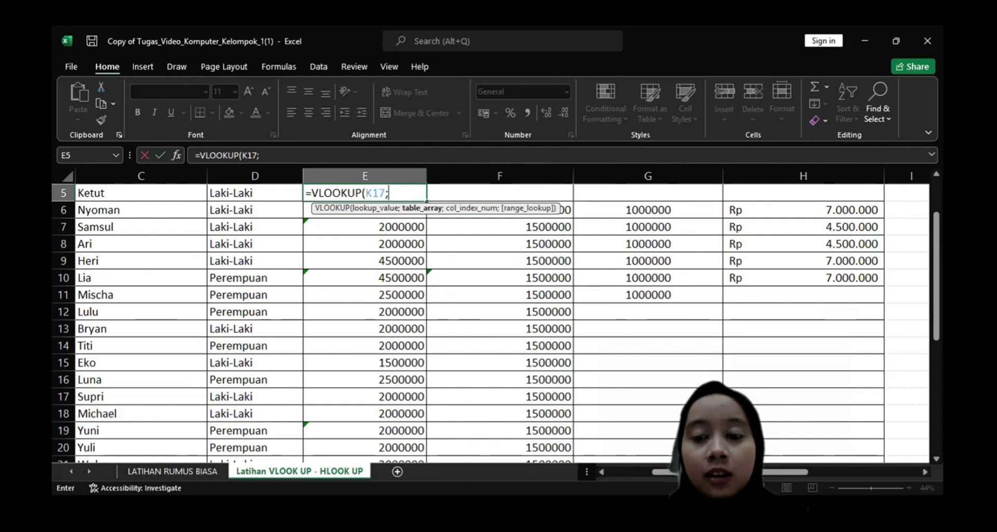
left_click_drag(768, 471, 880, 470)
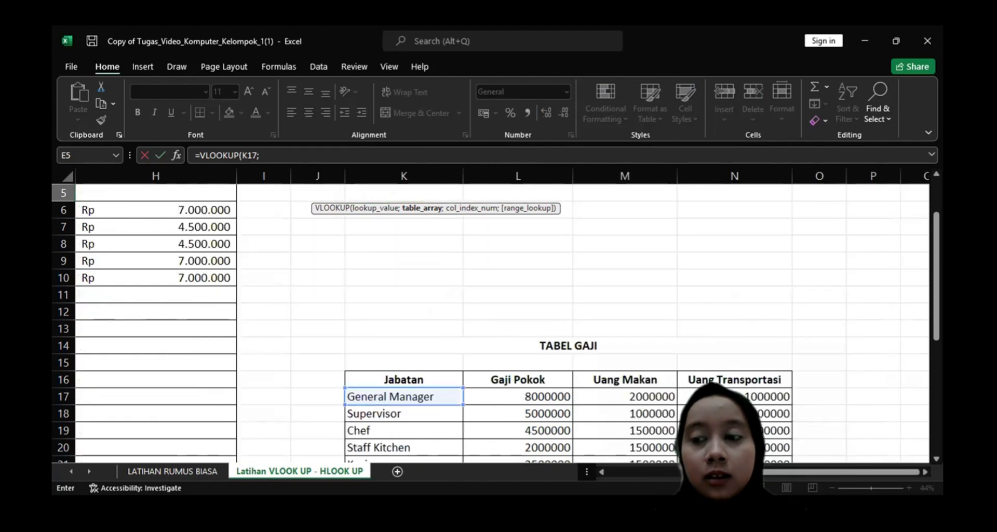
left_click_drag(936, 293, 936, 294)
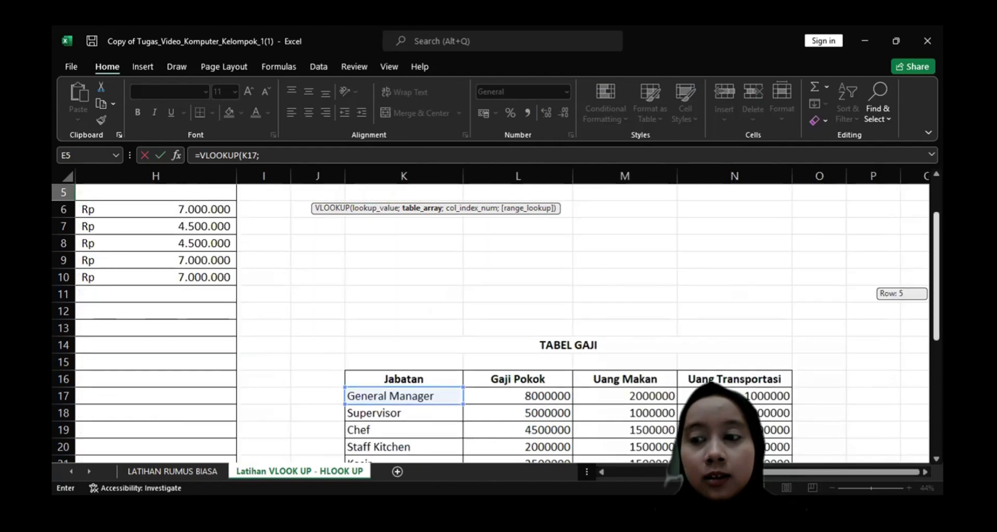
scroll(845, 408, "down", 2)
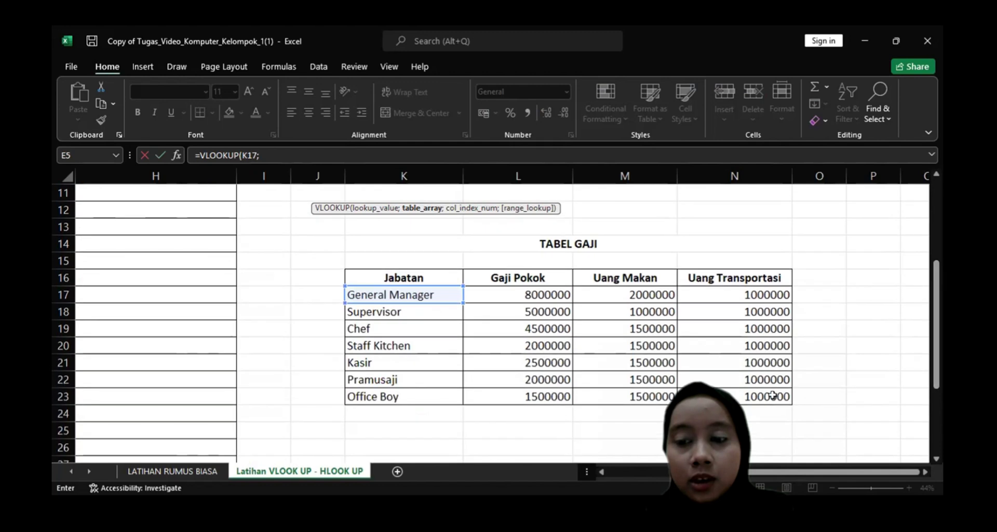
left_click(747, 396)
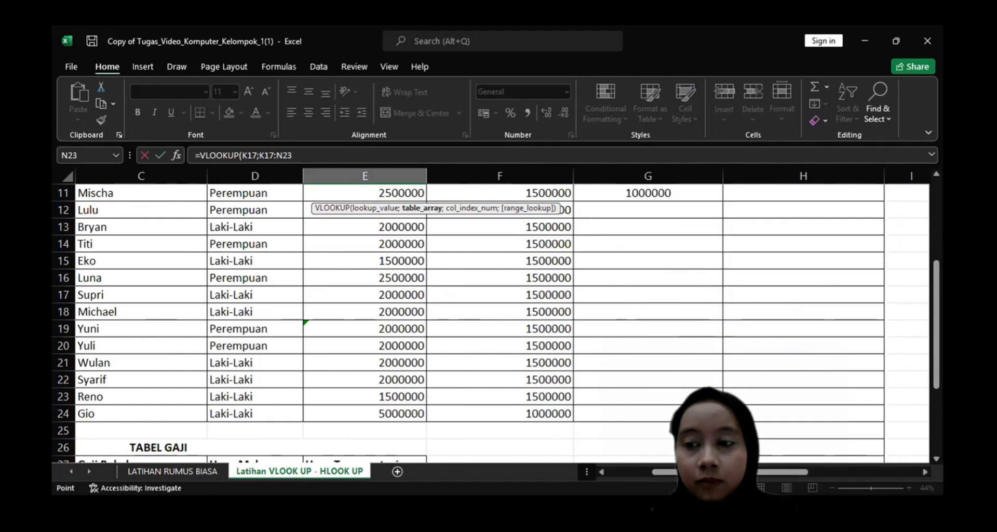
scroll(493, 322, "up", 4)
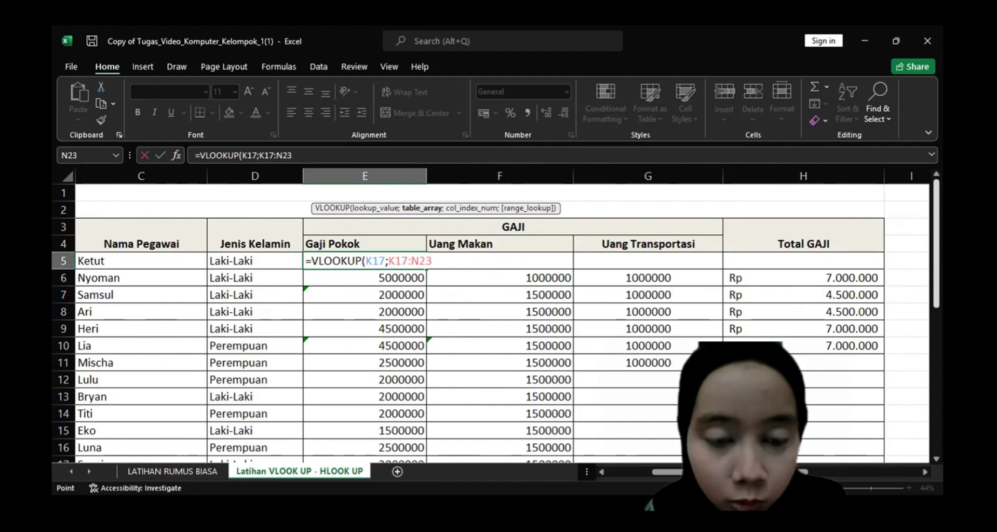
key("F4")
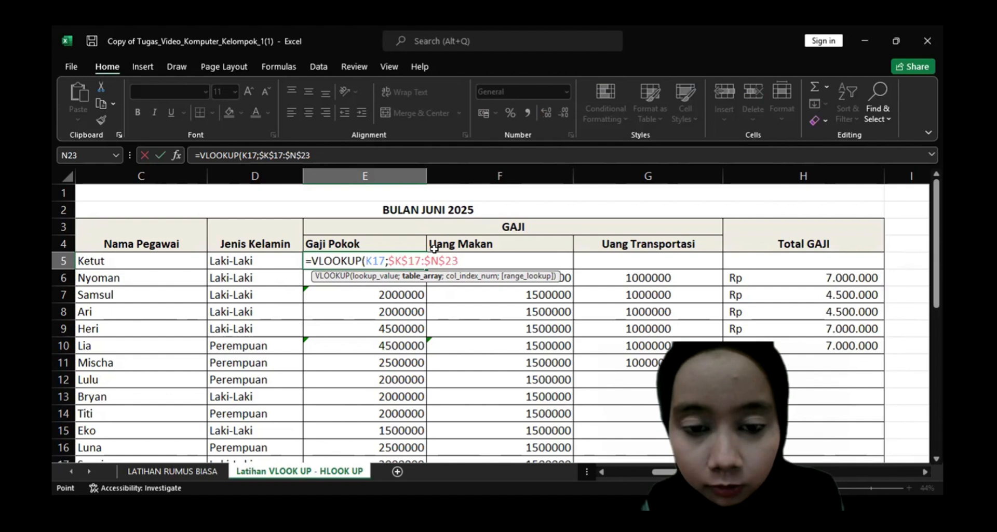
Complete the Gaji Pokok formula with column index 2 and exact match 0 as =VLOOKUP(K17;$K$17:$N$23;2;0).
type(";")
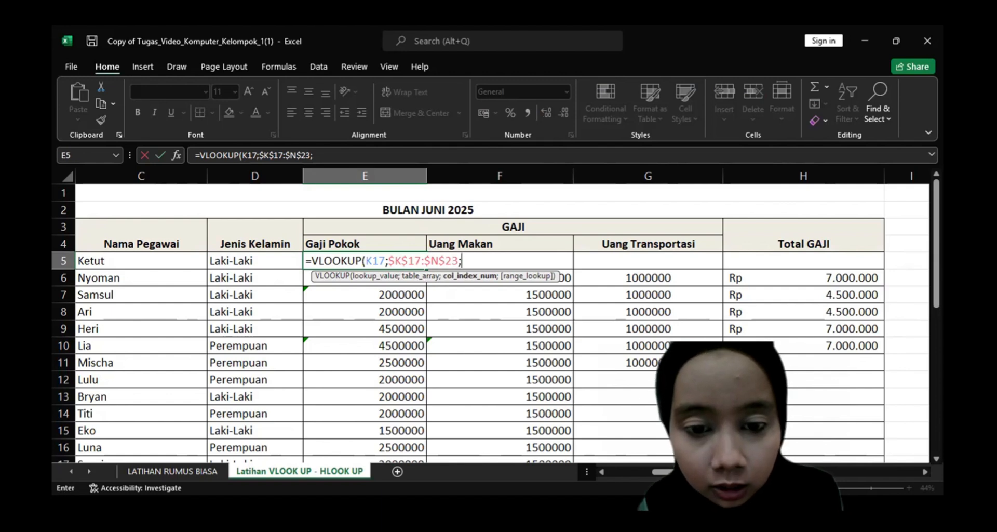
left_click(831, 469)
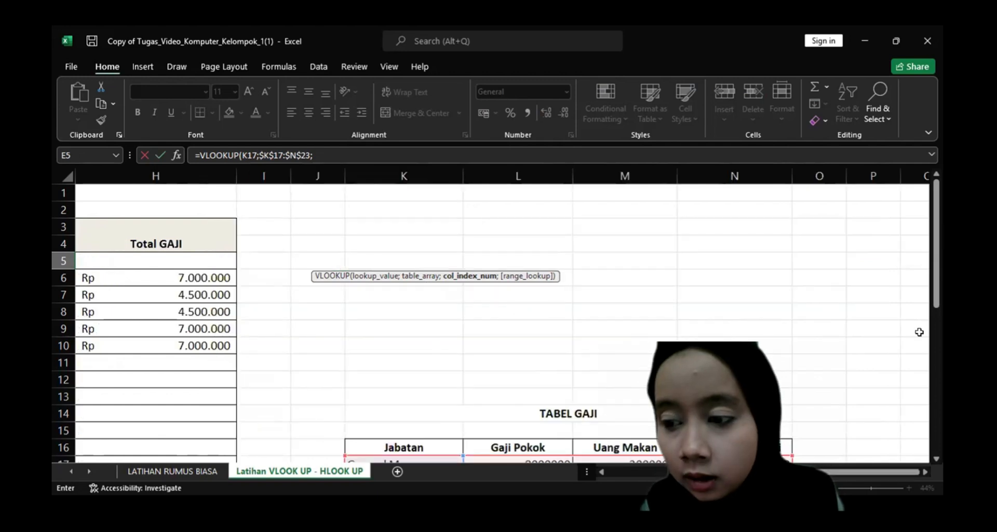
left_click_drag(936, 301, 936, 349)
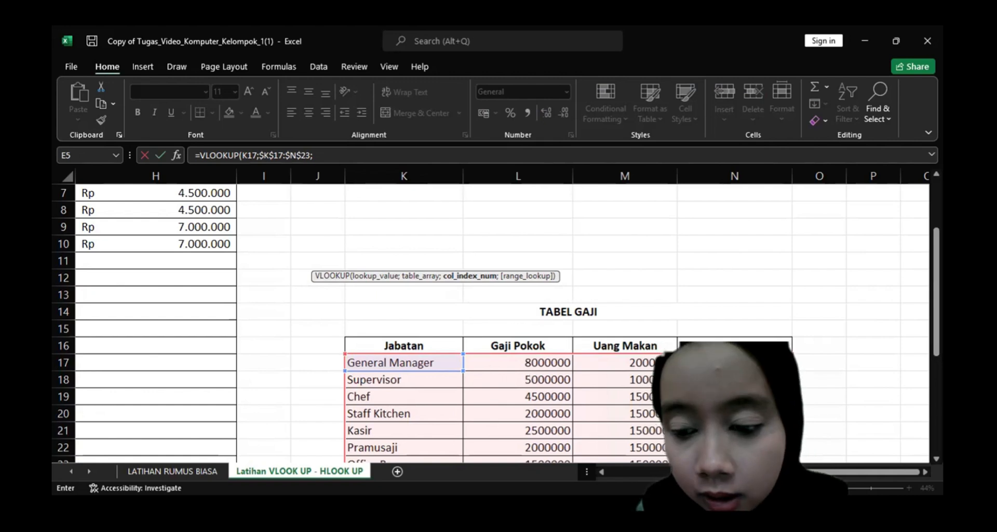
scroll(499, 322, "left", 5)
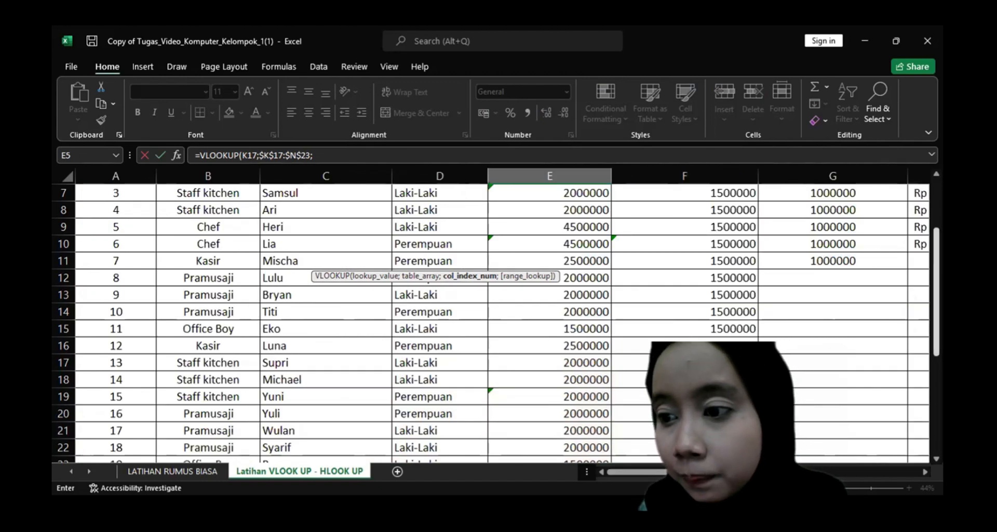
scroll(498, 322, "up", 2)
scroll(491, 322, "up", 1)
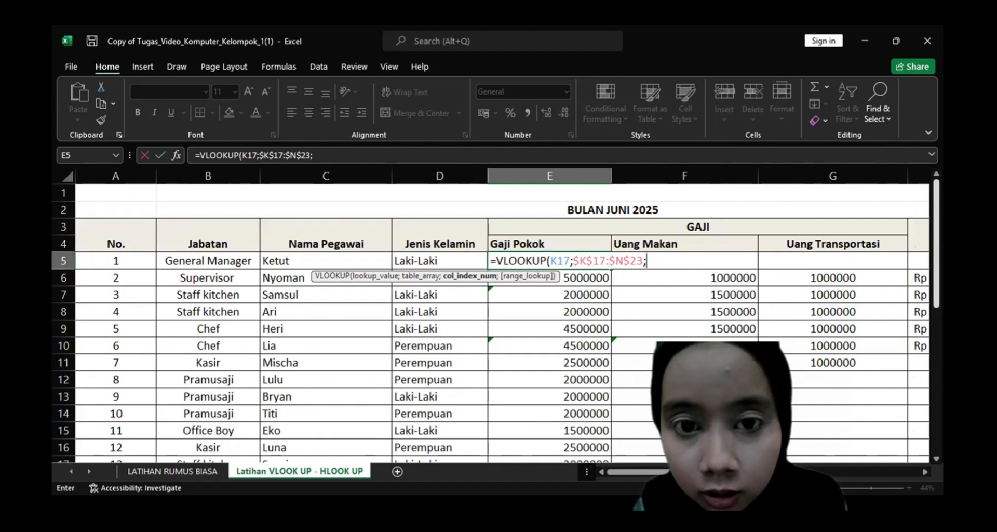
type("2;0")
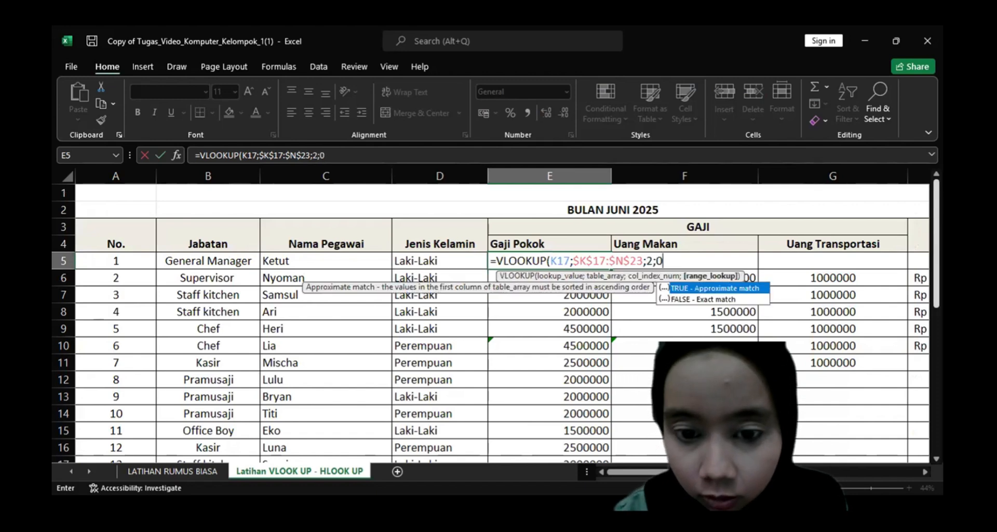
type(")")
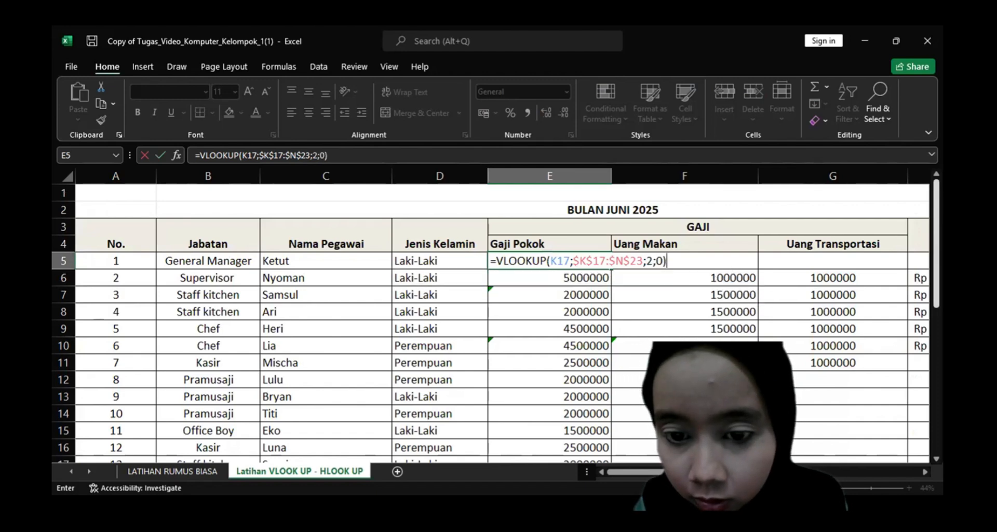
key("Return")
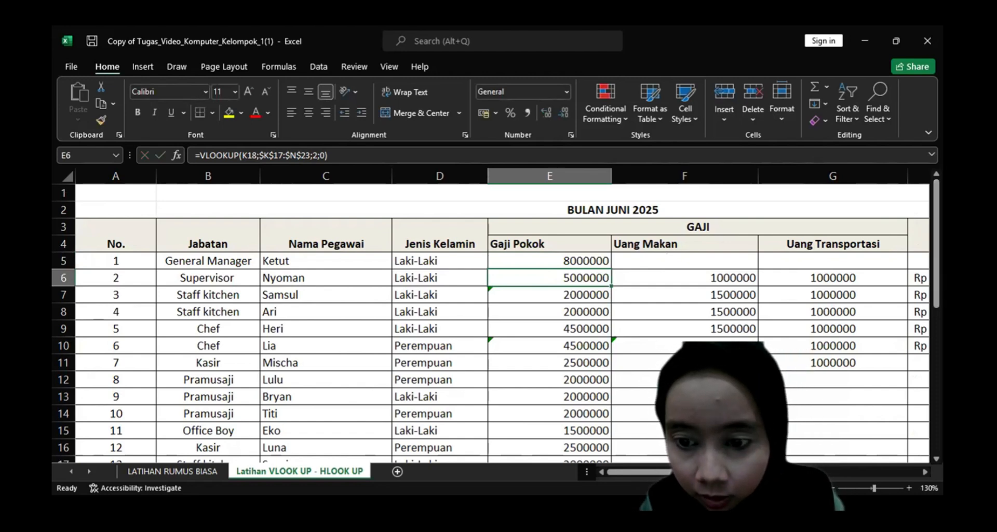
Examine the Gaji Pokok column of the June 2025 salary table alongside the TABEL GAJI reference table.
scroll(287, 226, "down", 2)
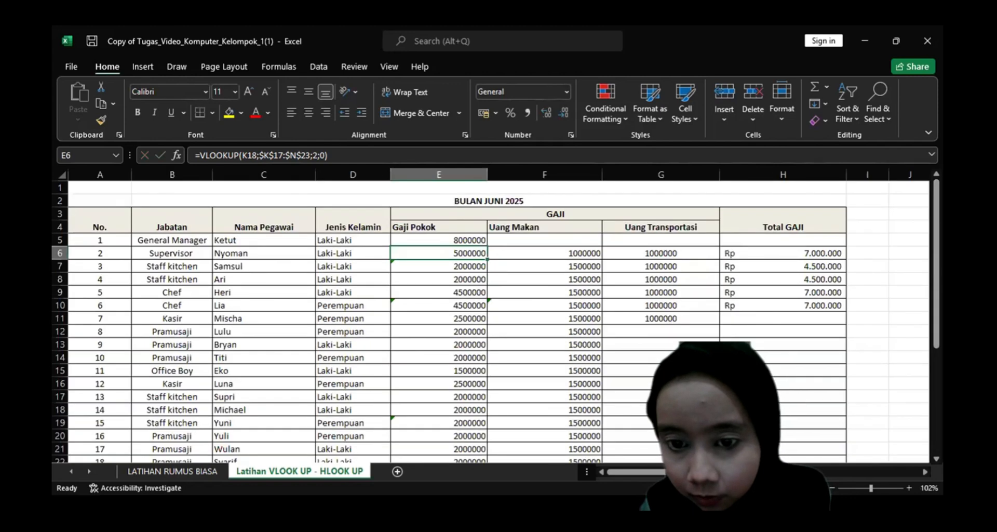
scroll(287, 227, "down", 1)
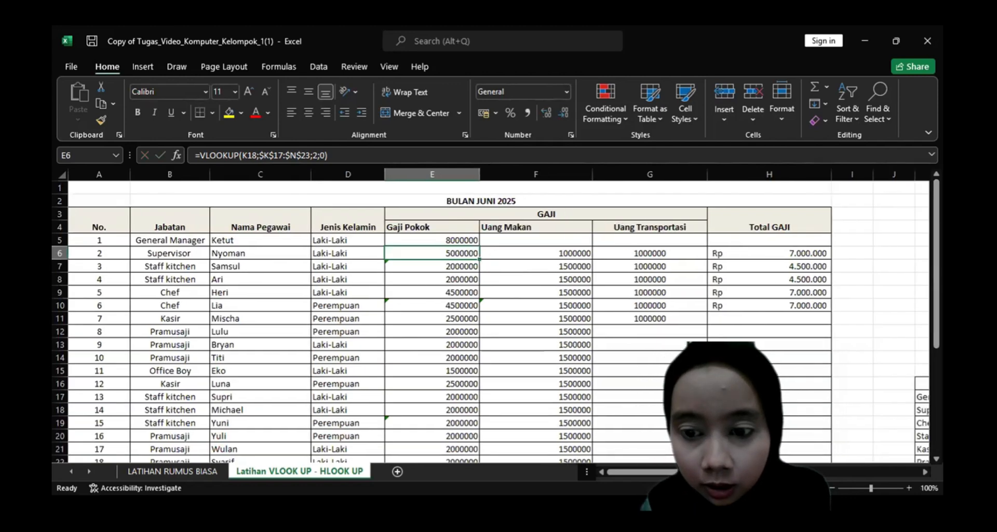
scroll(287, 227, "down", 3)
scroll(286, 227, "up", 3)
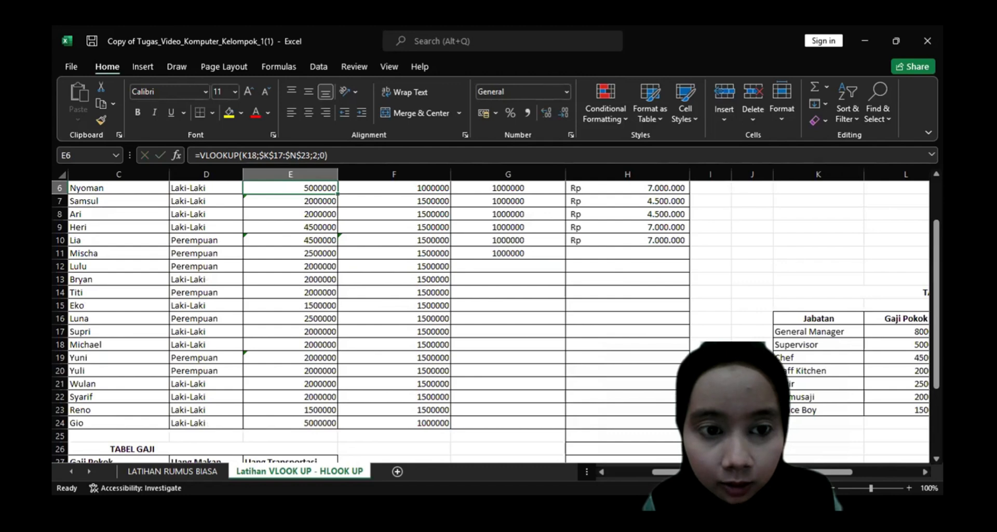
scroll(621, 308, "down", 3)
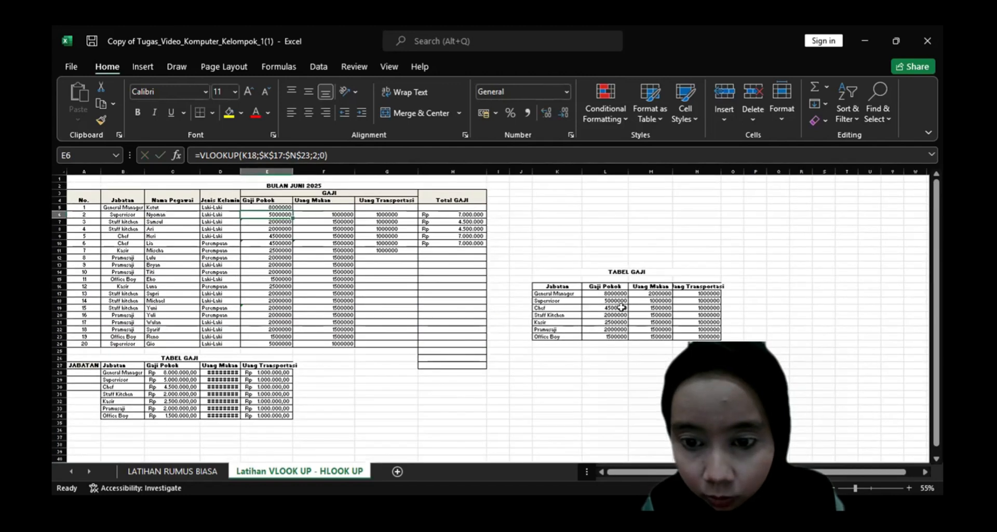
scroll(621, 308, "up", 2)
scroll(834, 395, "up", 1)
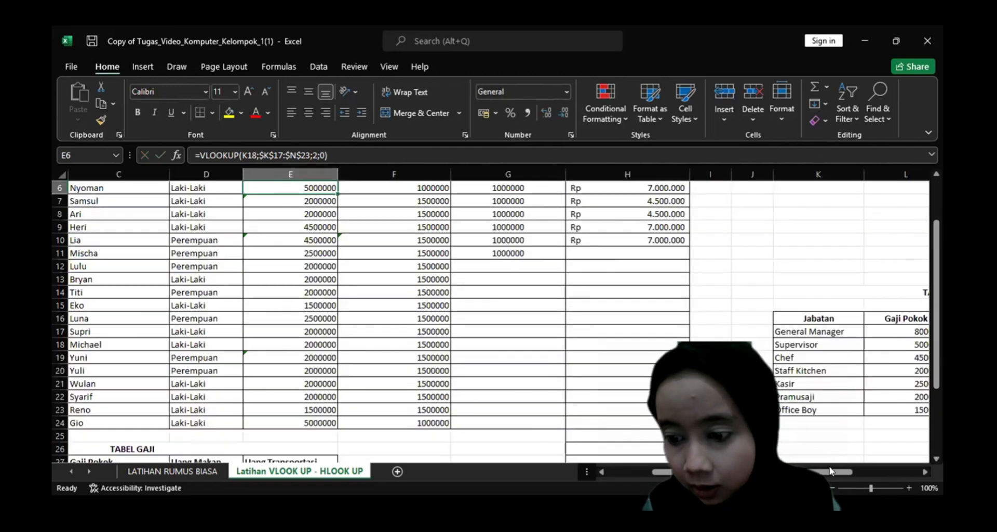
left_click_drag(871, 472, 765, 477)
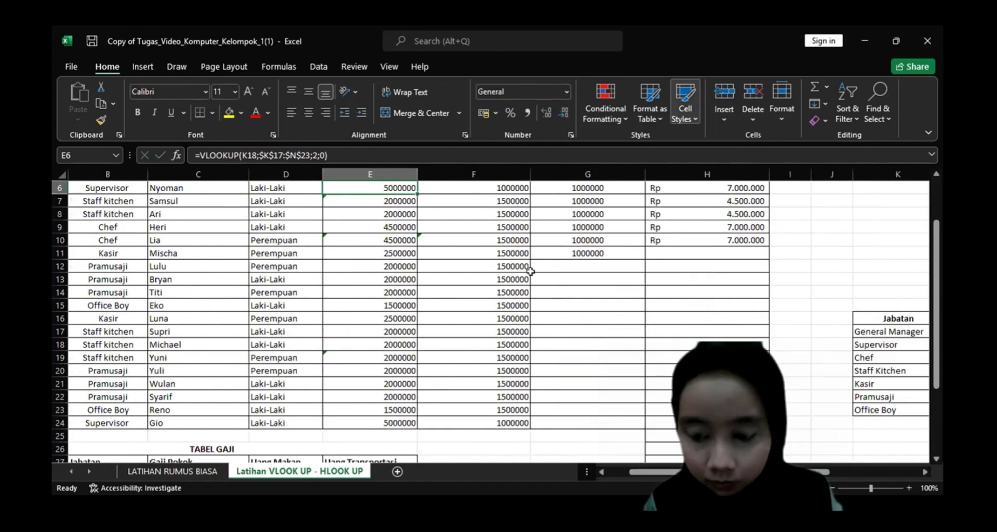
key("ctrl+Up")
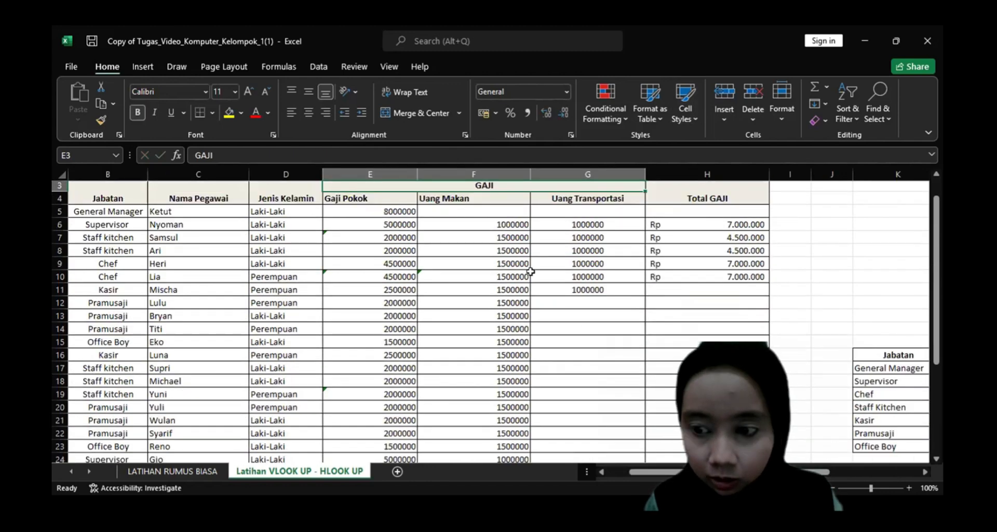
key("ctrl+Up")
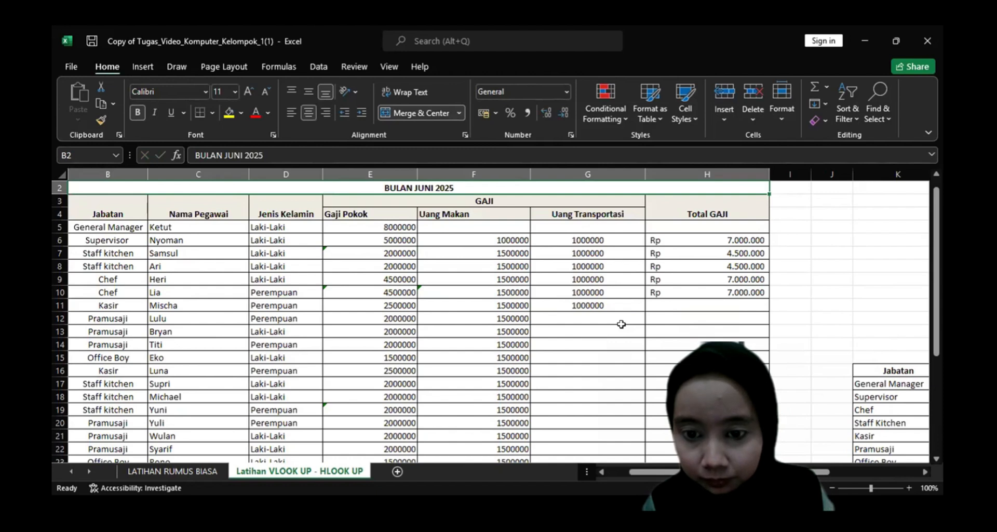
Start a VLOOKUP formula for the General Manager's Uang Makan in F5, using TABEL GAJI cell K17 as the lookup value.
scroll(621, 324, "down", 1, "ctrl")
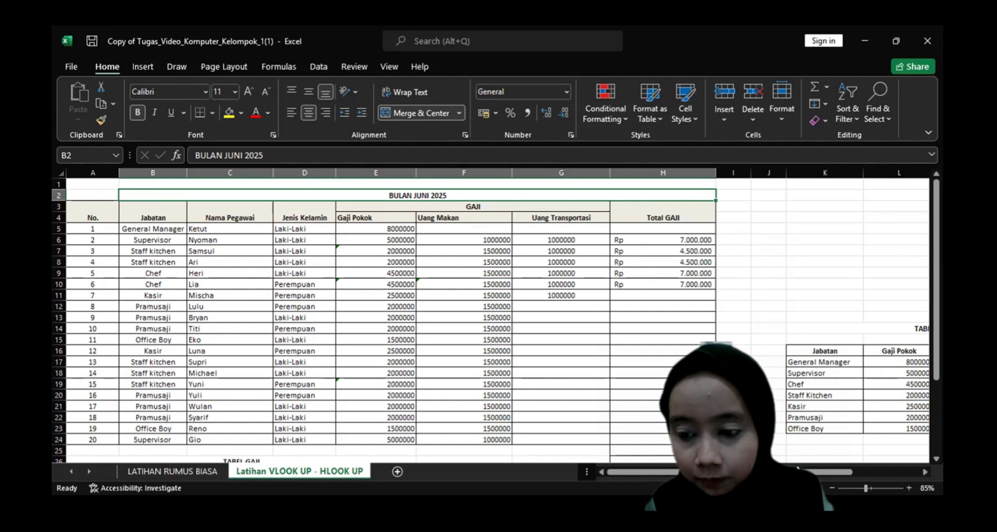
scroll(798, 466, "right", 2)
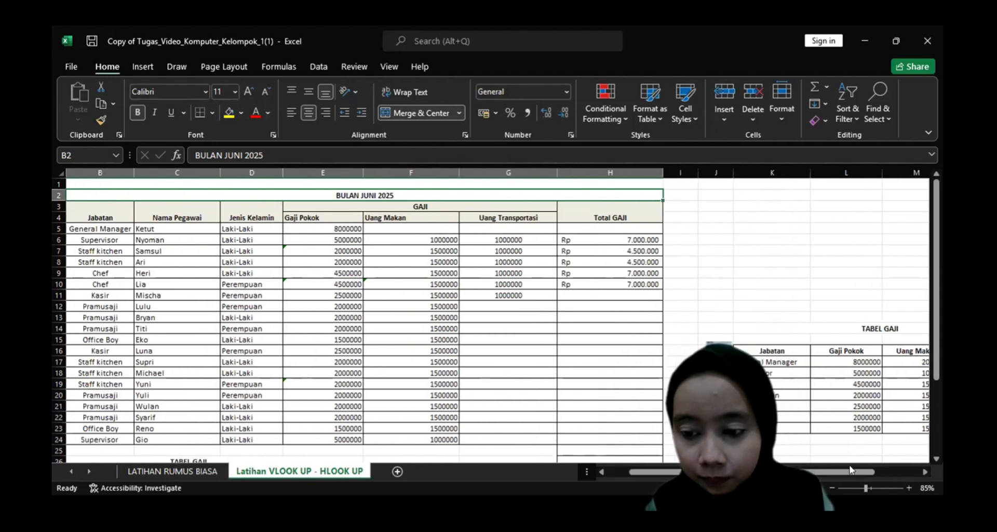
scroll(852, 475, "right", 2)
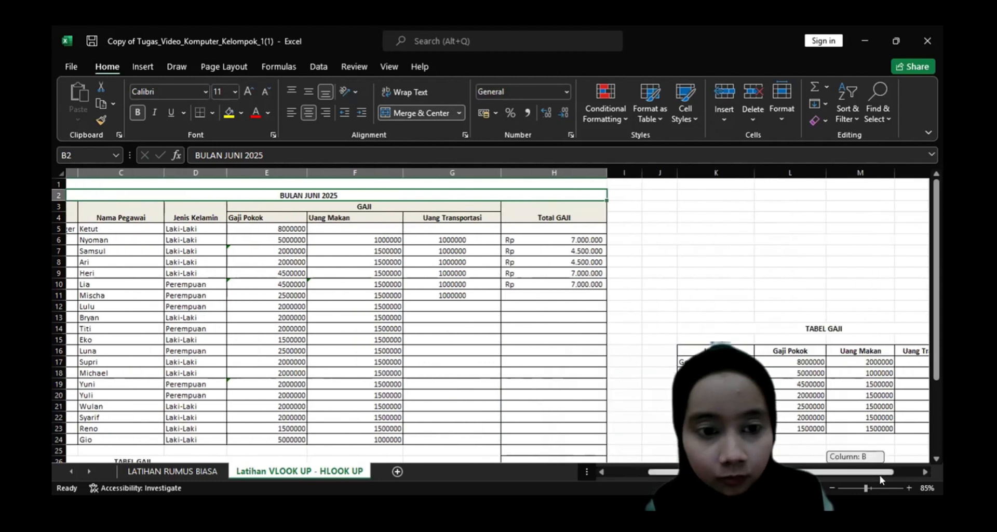
left_click(323, 224)
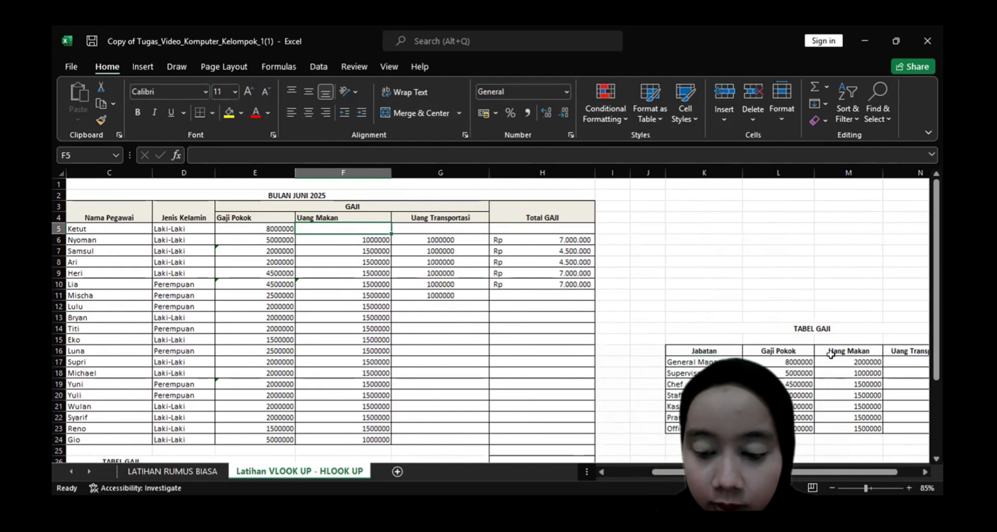
type("=")
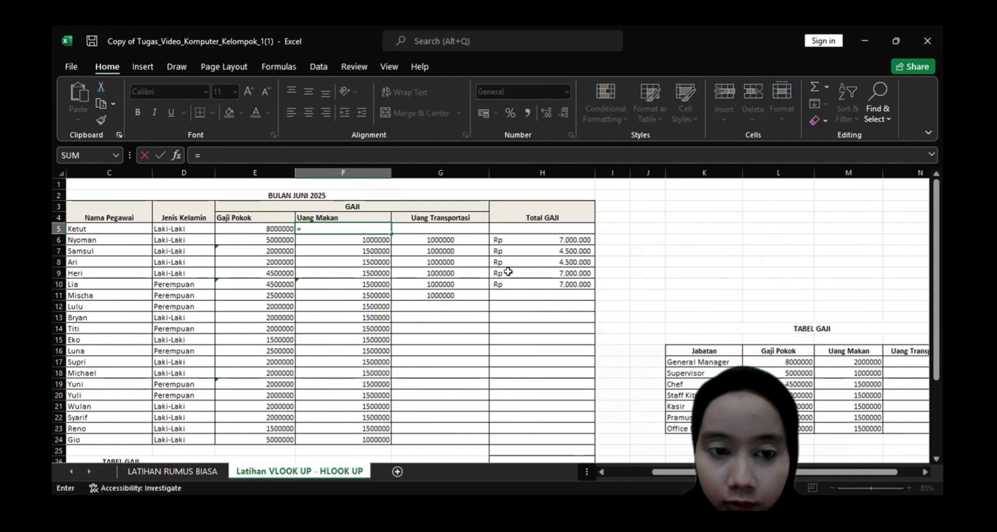
type("VLOO")
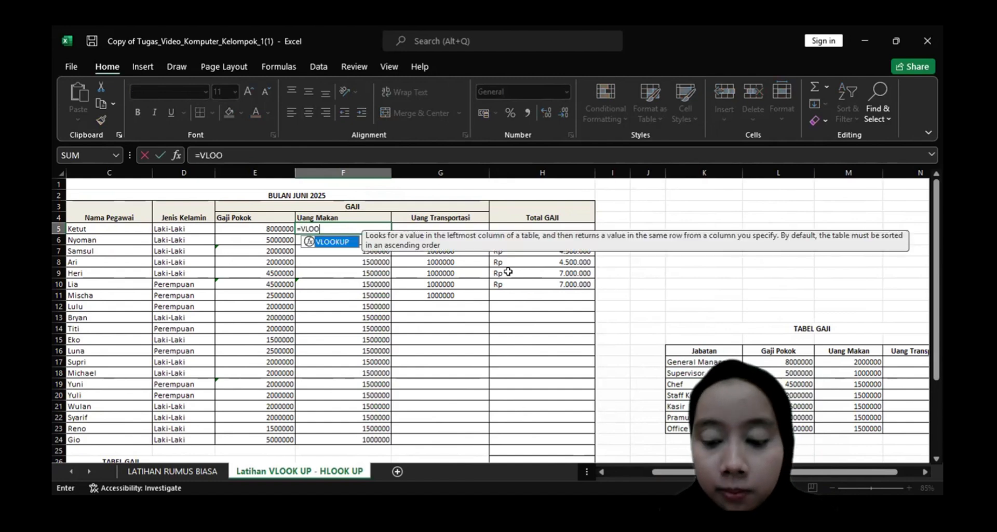
type("KUP")
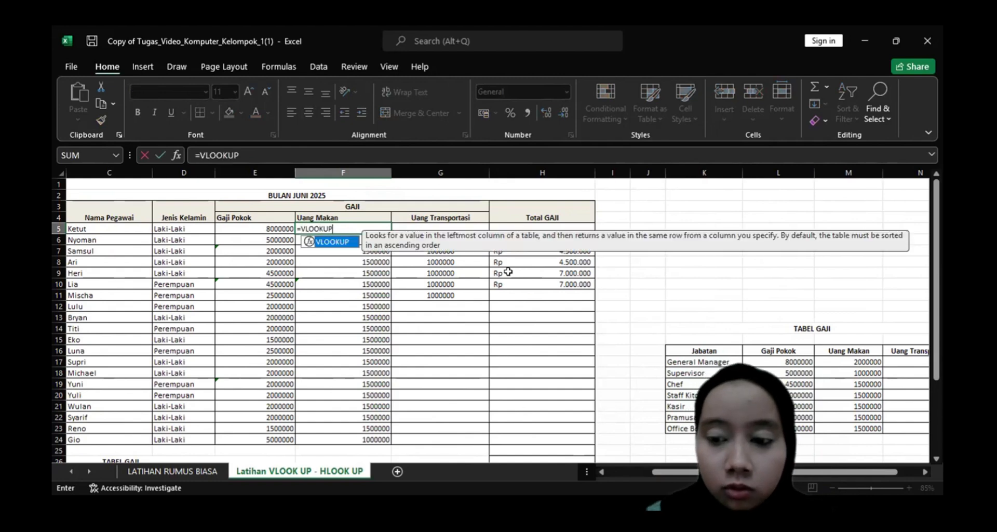
type("(")
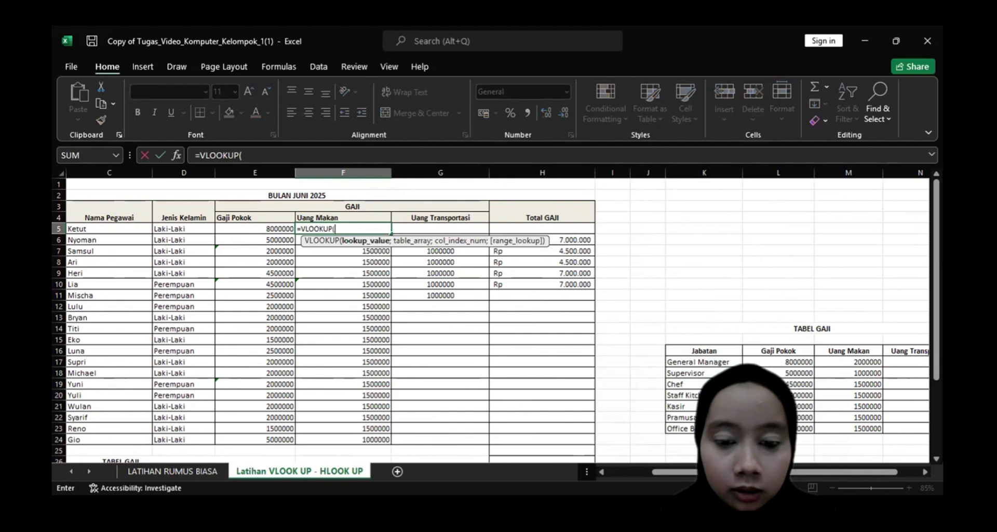
left_click(624, 472)
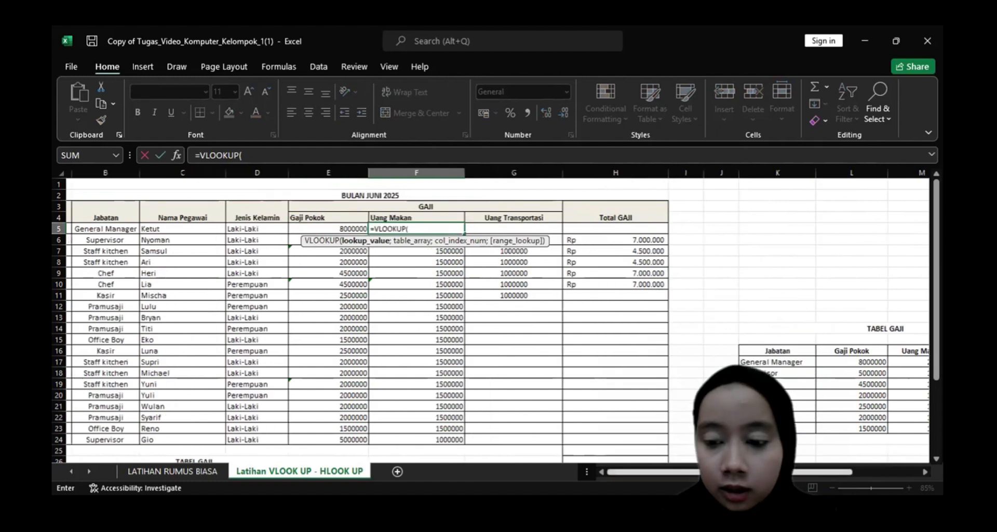
left_click_drag(787, 472, 782, 472)
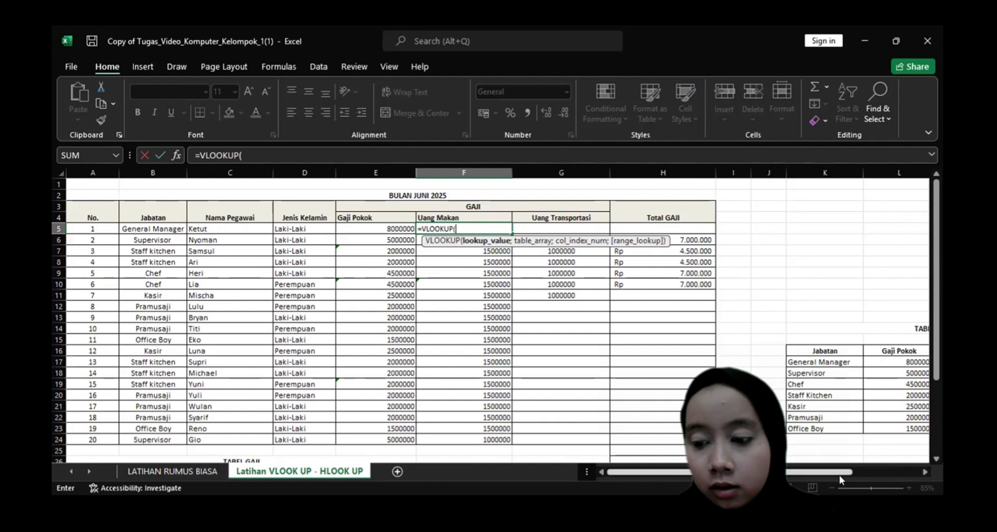
left_click(722, 362)
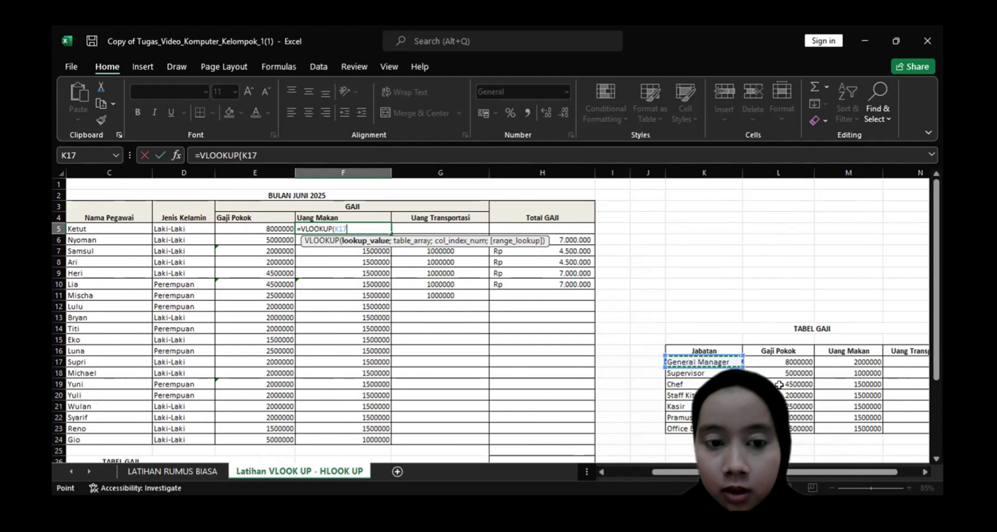
type(";")
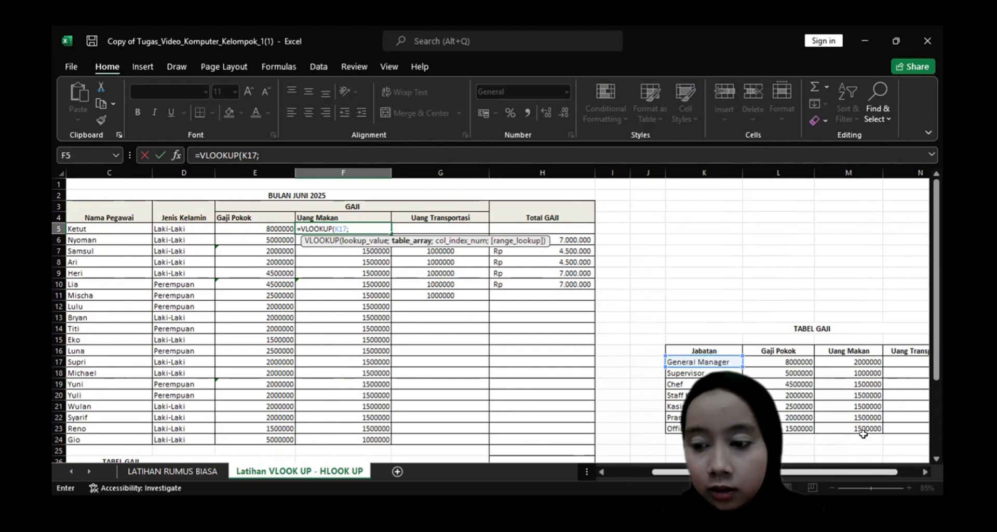
Complete the F5 Uang Makan formula with the absolute TABEL GAJI range, column index 3 and exact match 0 as =VLOOKUP(K17;$K$17:$N$23;3;0).
left_click(906, 429)
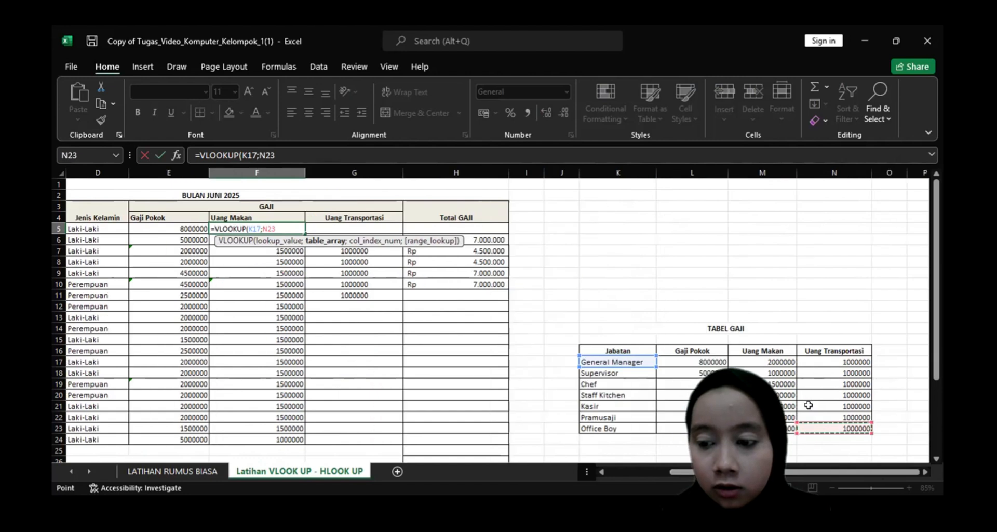
left_click(613, 367, "shift")
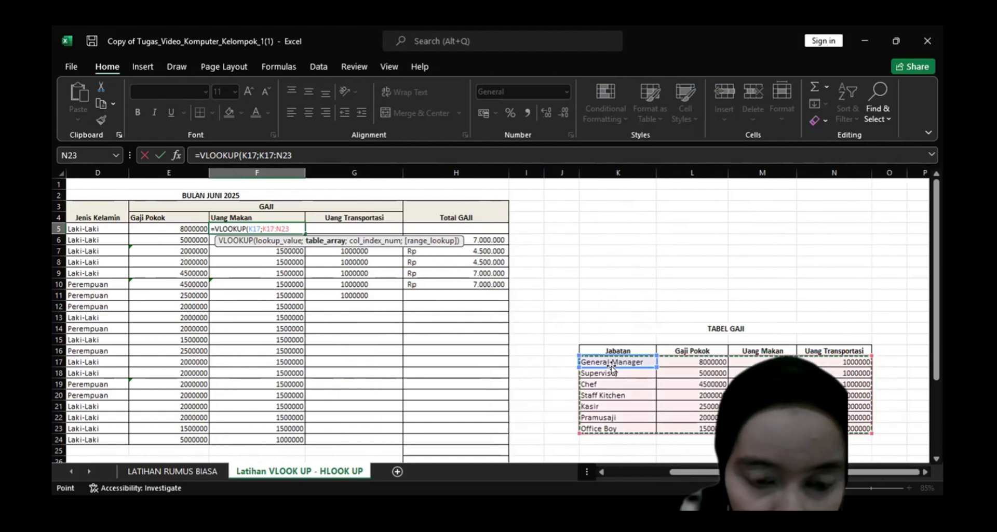
key("F4")
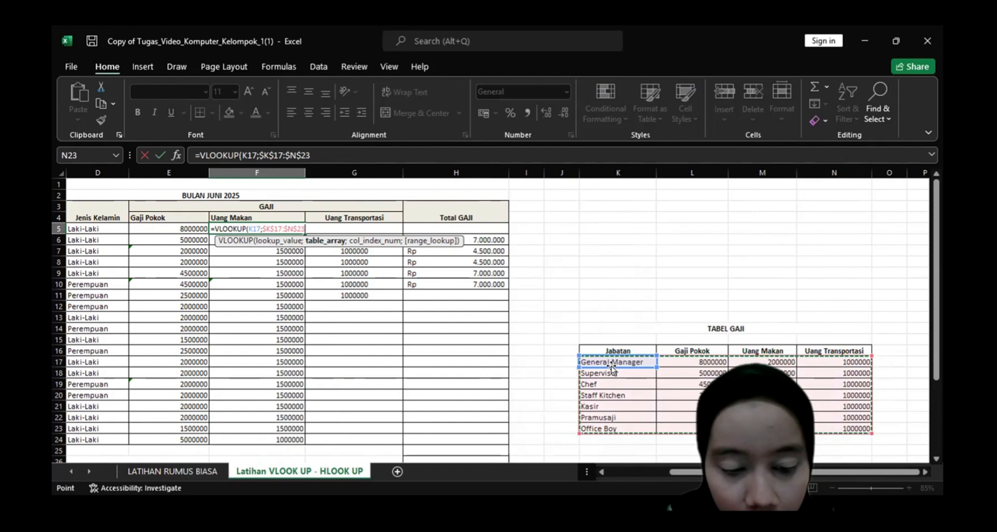
type(";3")
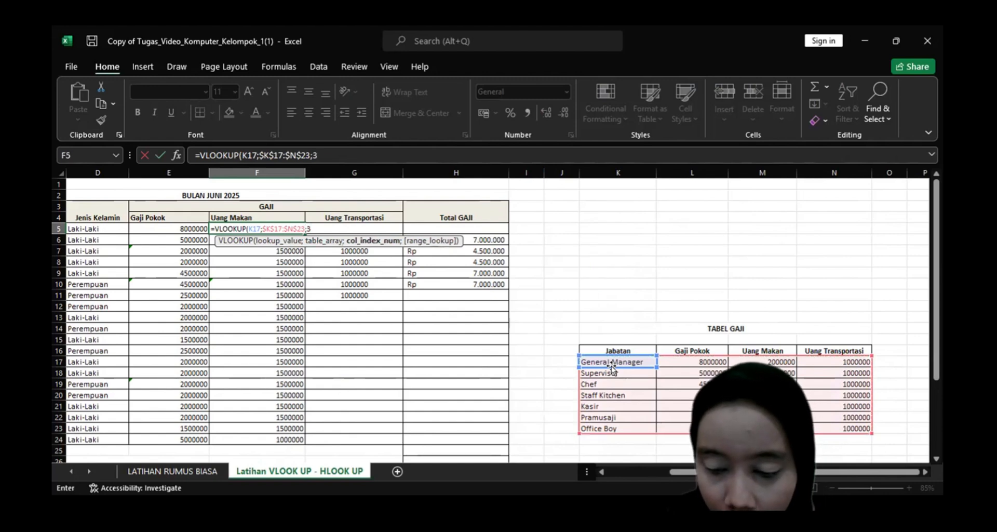
type(";0)")
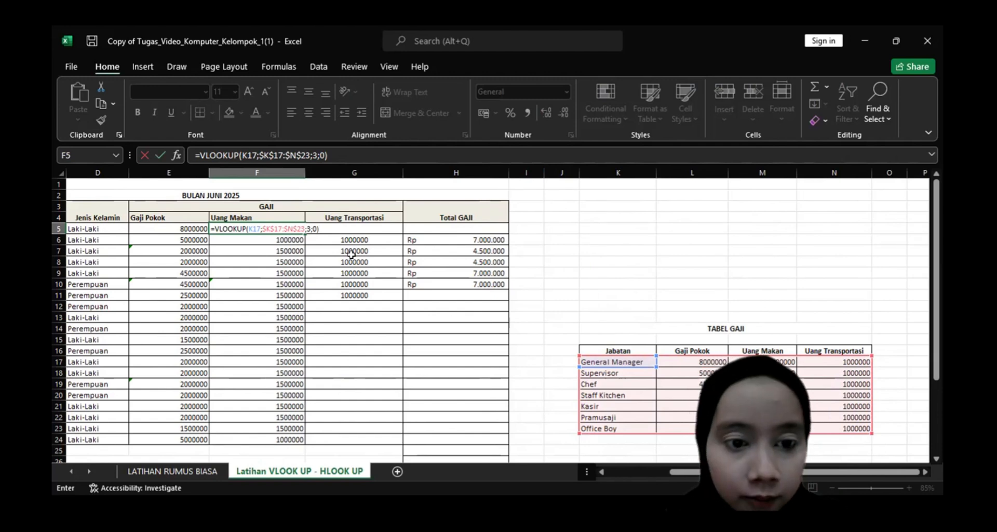
key("Return")
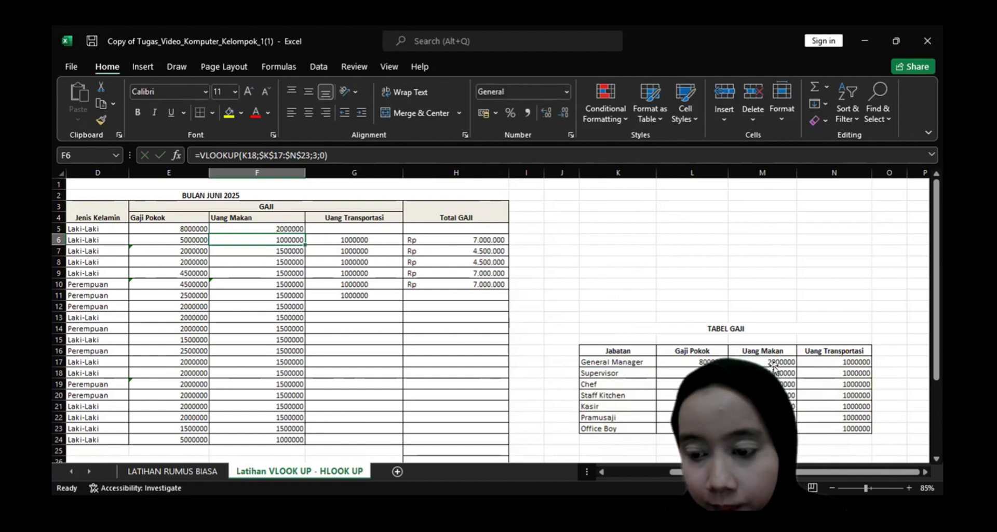
left_click(776, 364)
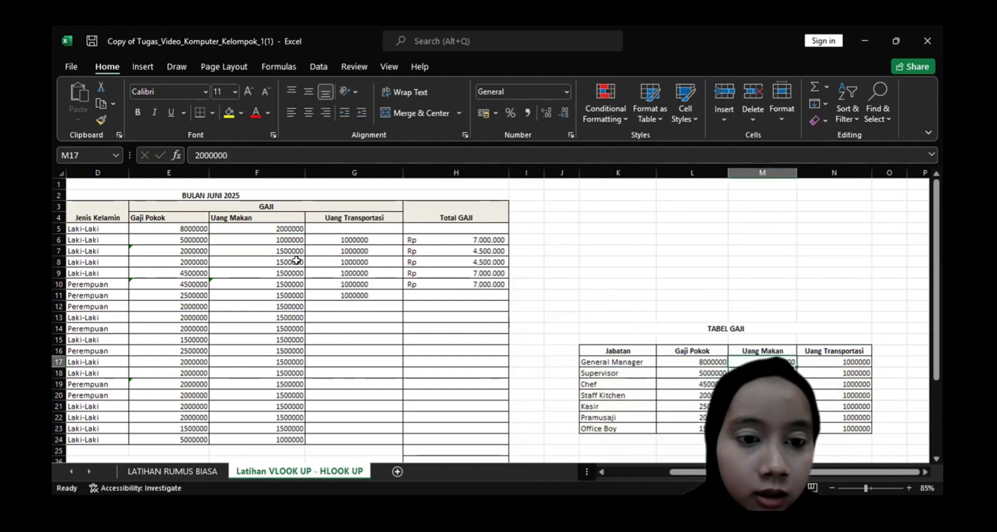
Start a VLOOKUP formula for Uang Transportasi in G12, using the Kasir cell K21 of TABEL GAJI as the lookup value.
left_click(645, 472)
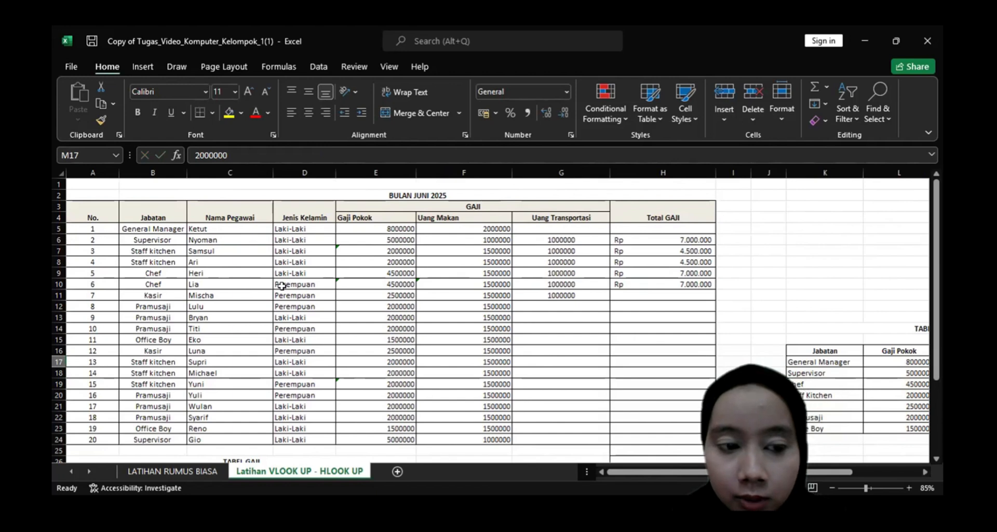
left_click(583, 306)
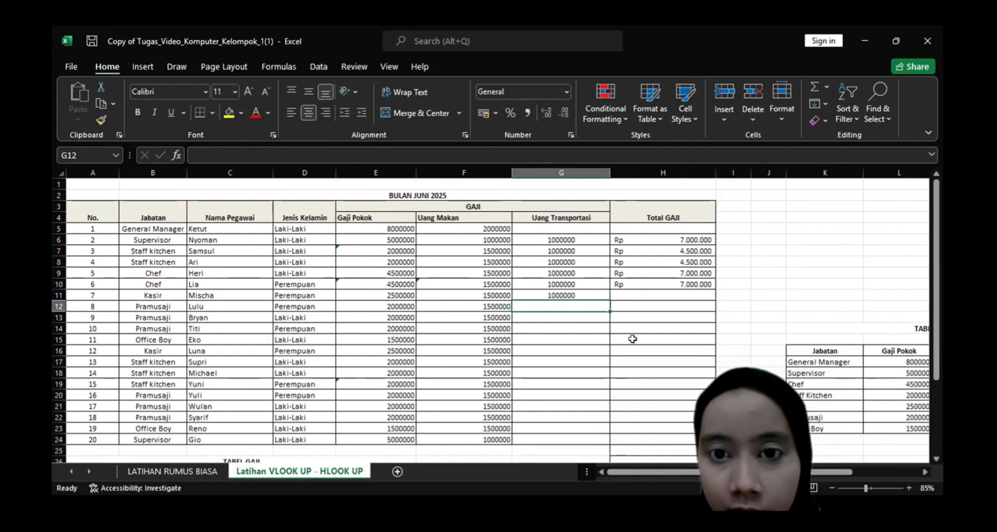
type("=")
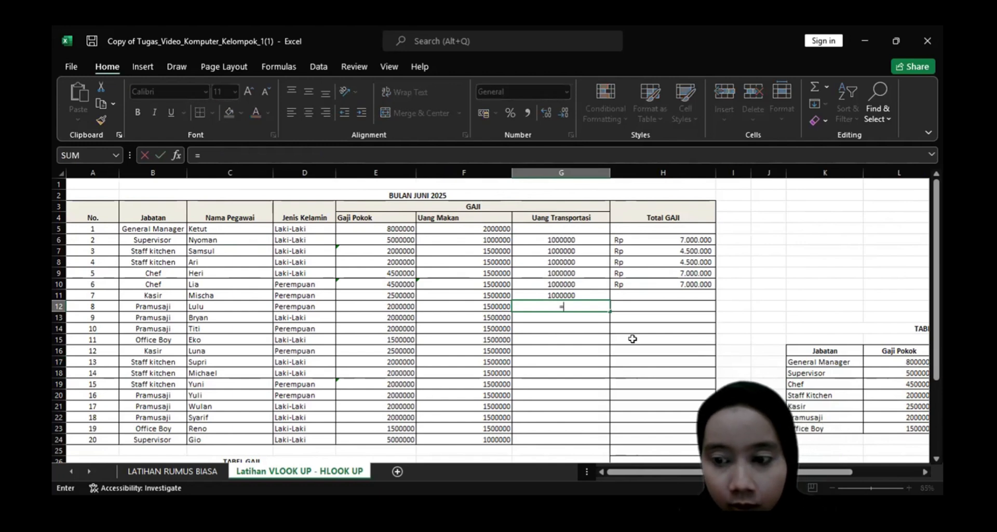
type("VLOOKUP(")
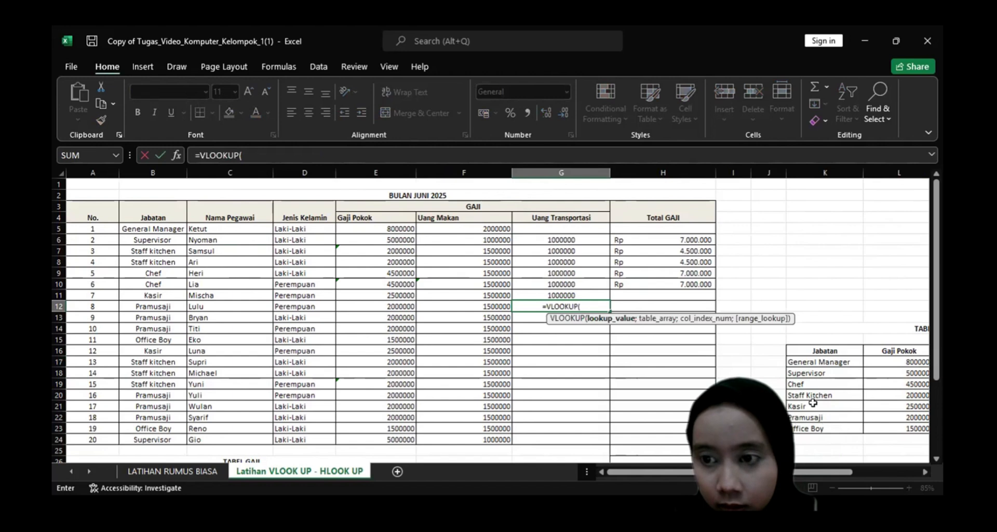
left_click(813, 402)
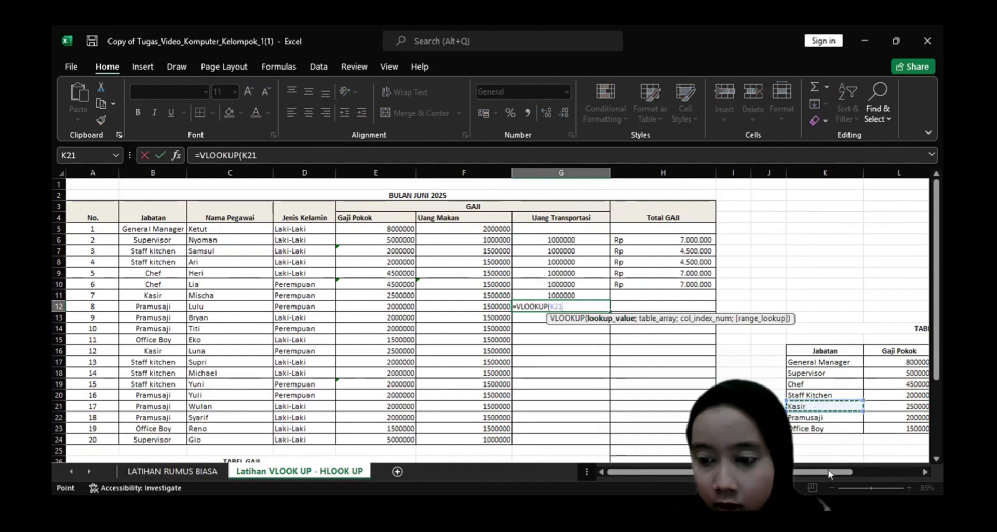
type(";")
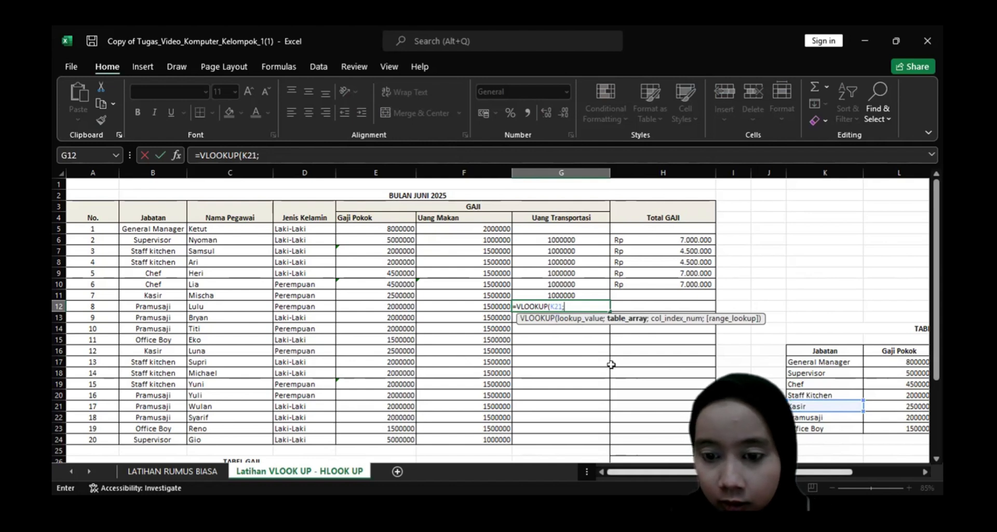
Try completing the G12 formula with the absolute TABEL GAJI range and column index 3 as =VLOOKUP(K21;$K$17:$N$23;3;0).
left_click_drag(841, 428, 611, 365)
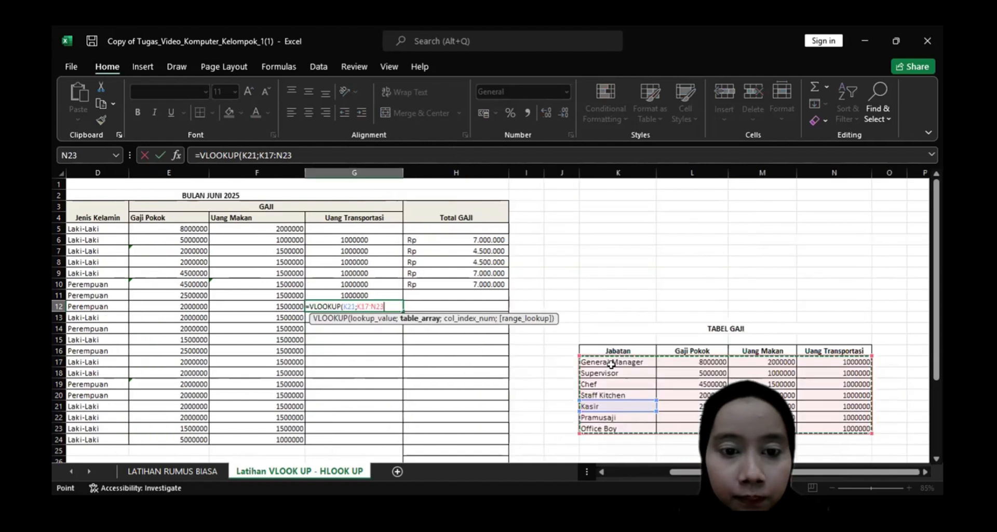
key("F4")
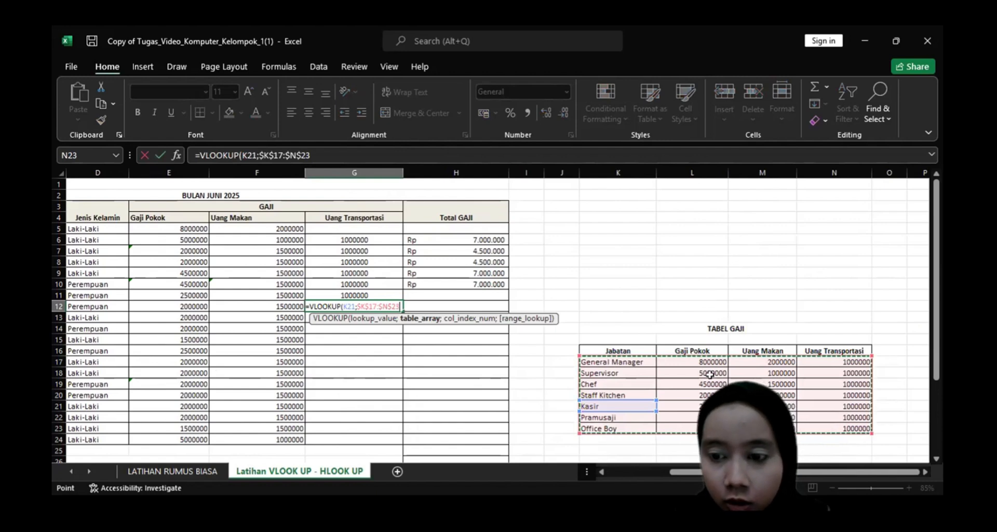
type(";")
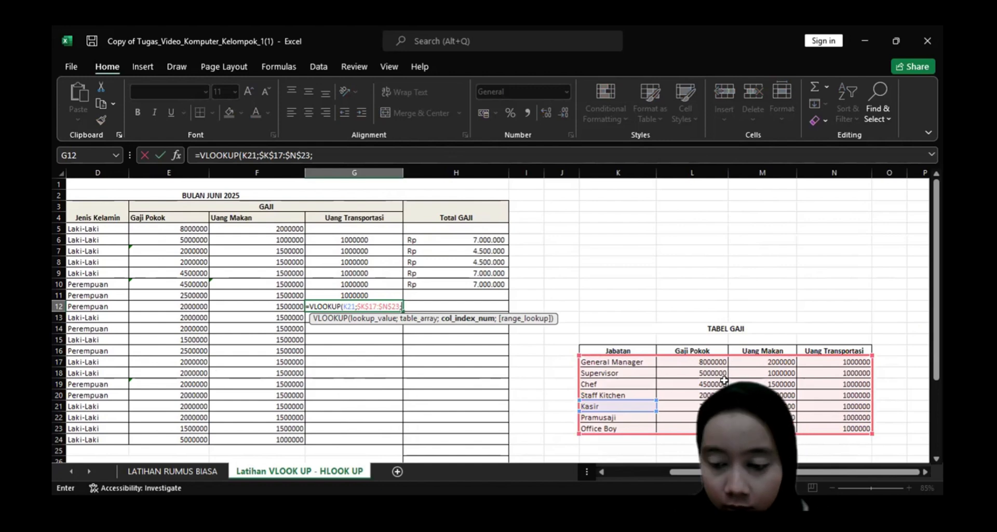
type("3;0)")
key("Return")
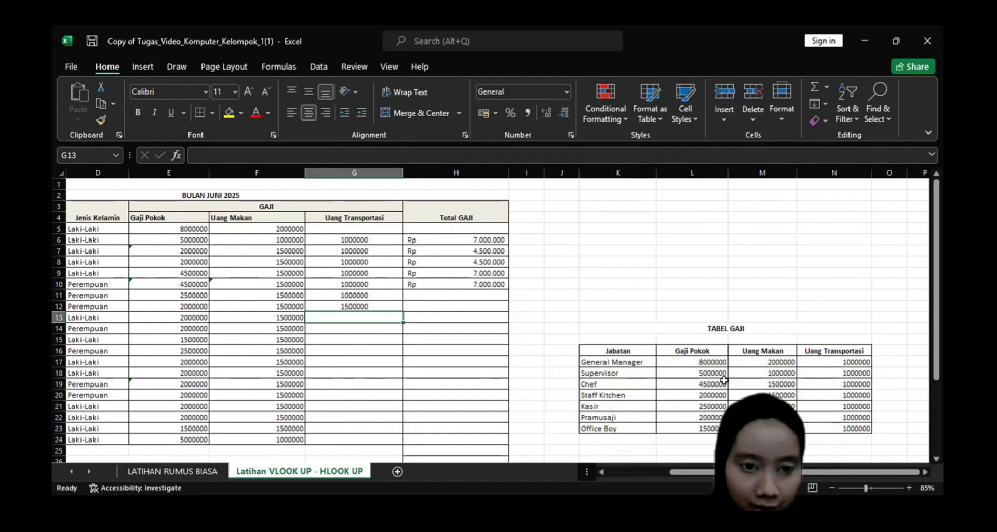
Restart the Uang Transportasi formula in G12 as a VLOOKUP with the Kasir cell K21 as the lookup value.
left_click(387, 227)
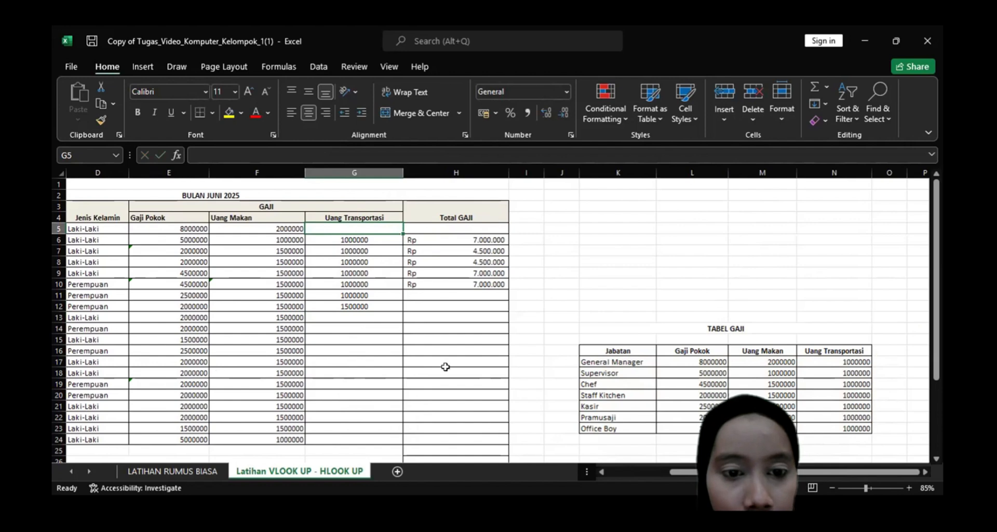
left_click(378, 306)
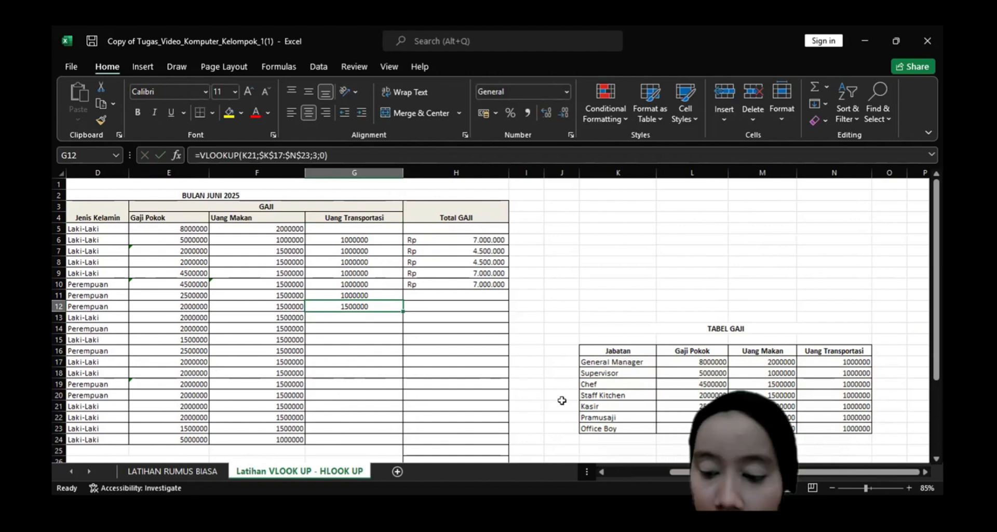
key("F2")
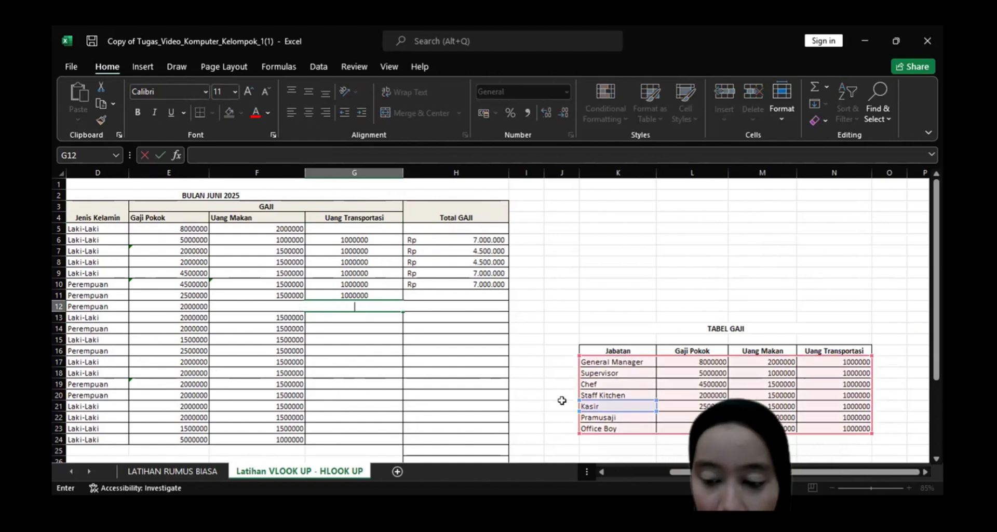
type("=")
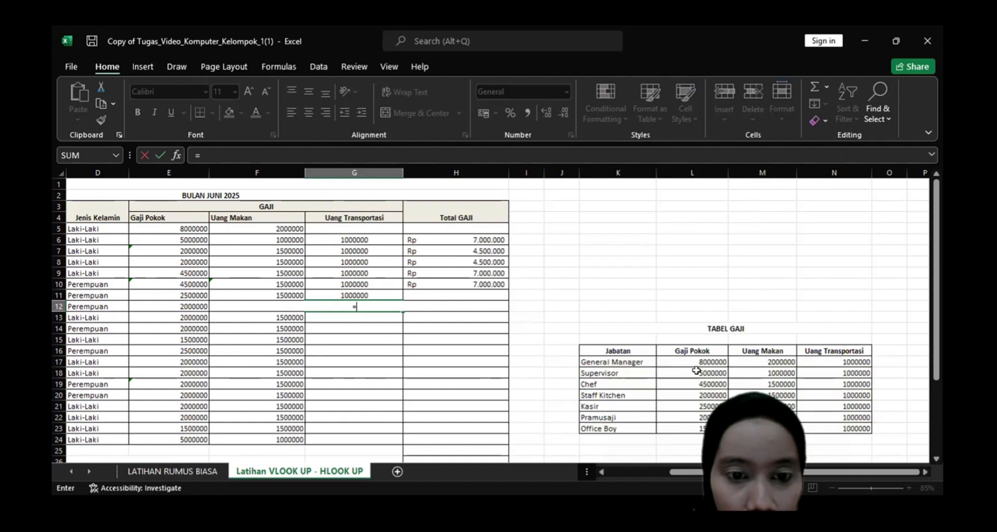
type("VLOOKUP(")
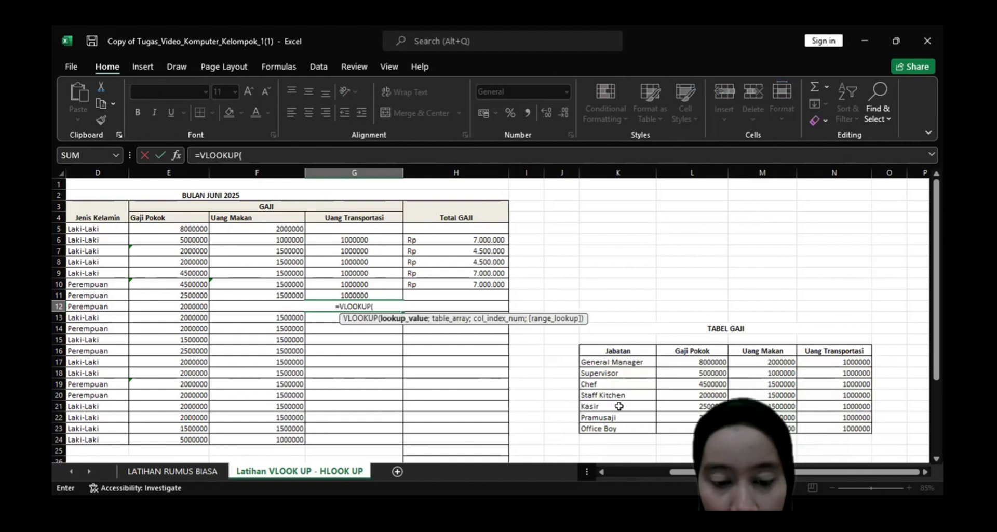
left_click(619, 406)
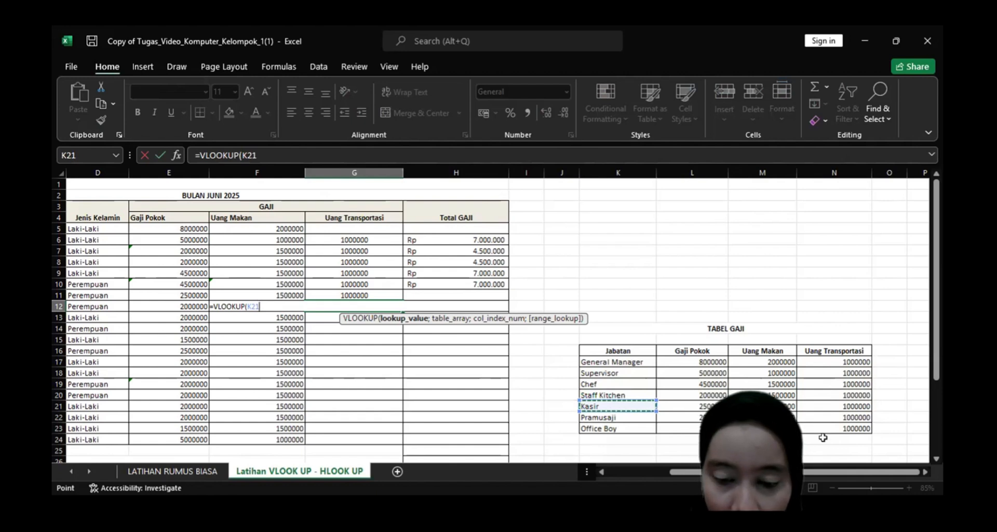
type(";")
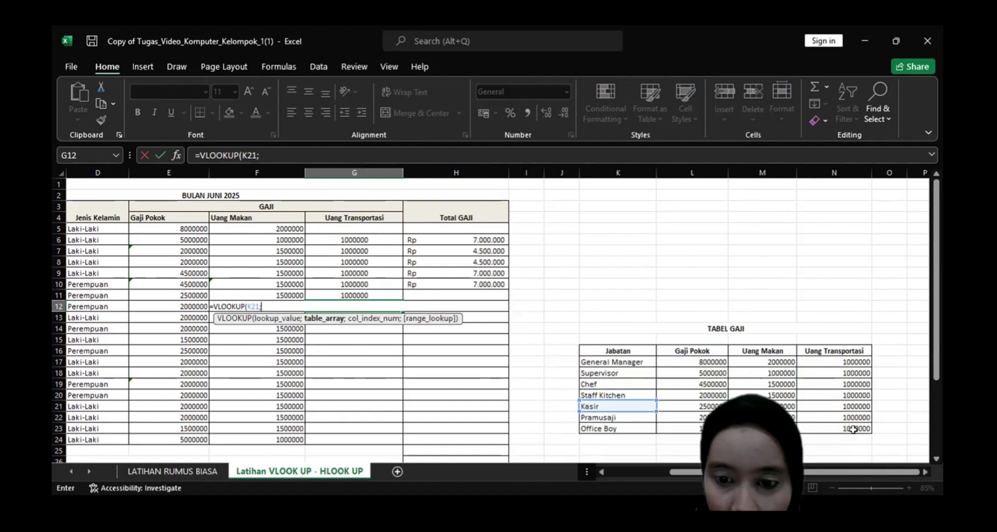
type("L18")
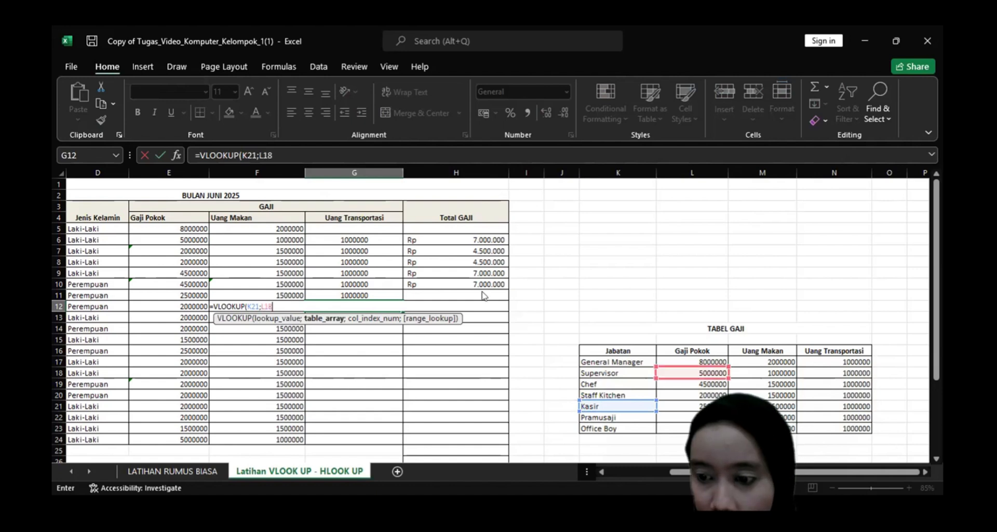
key("Return")
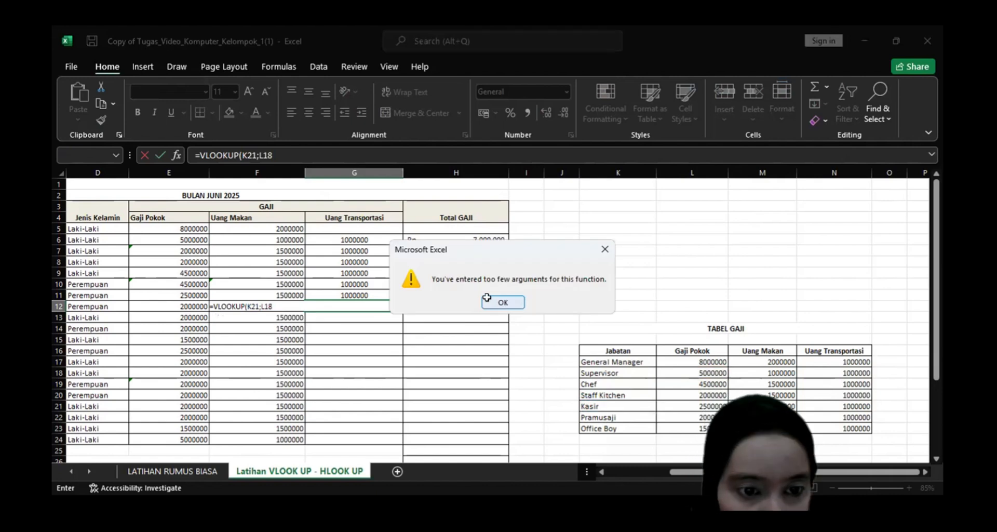
left_click(503, 301)
key("BackSpace")
key("BackSpace")
key("BackSpace")
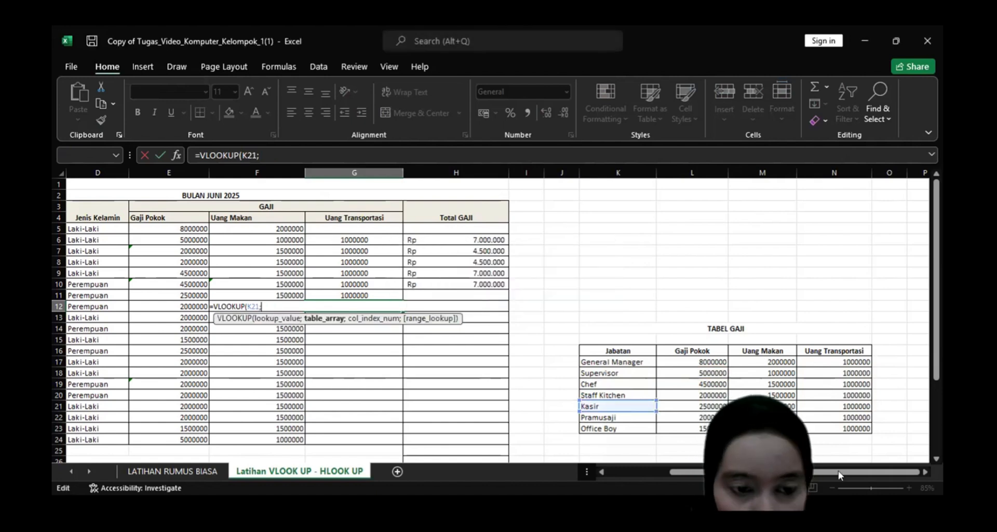
Complete the G12 formula with the absolute TABEL GAJI range, column index 4 and exact match 0 as =VLOOKUP(K21;$K$17:$N$23;4;0).
left_click(841, 429)
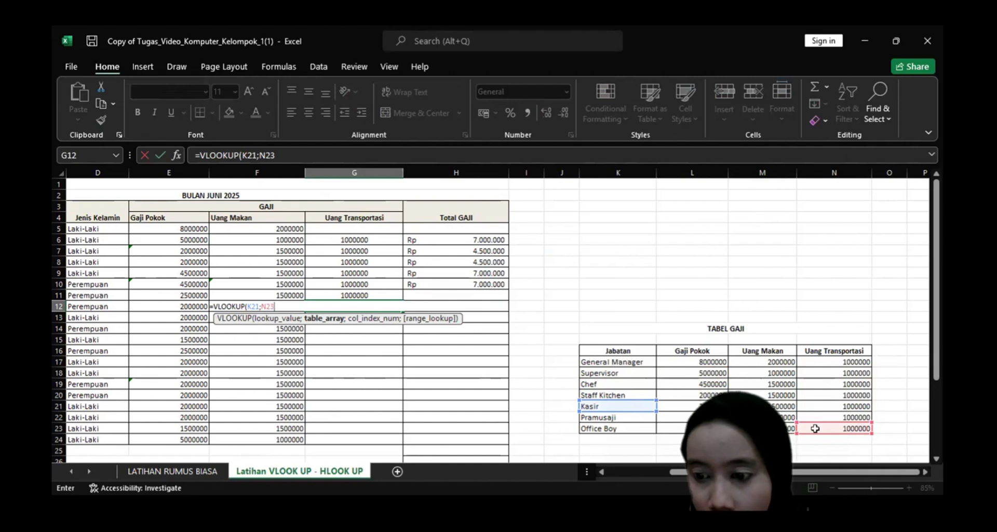
key("F4")
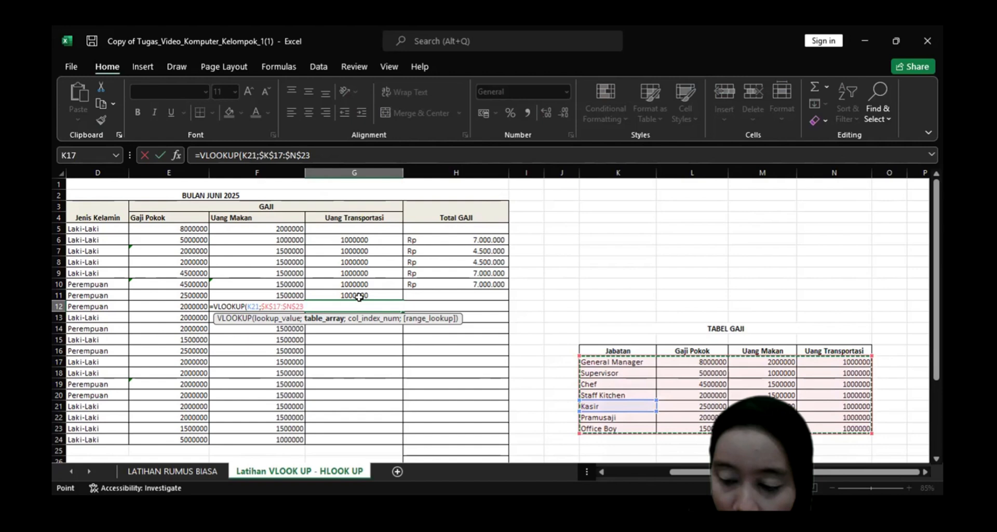
type(";4;0)")
key("Return")
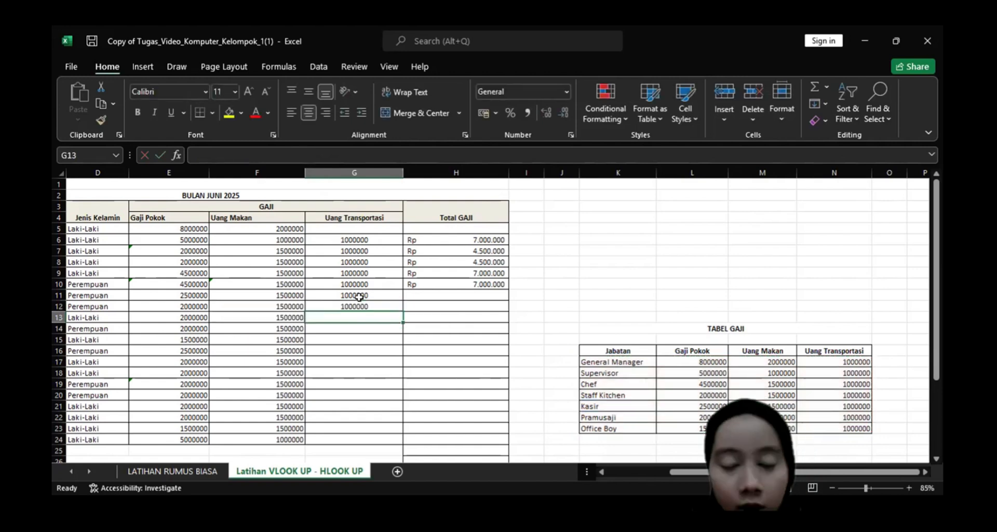
Fill the Uang Transportasi formula from G12 down through G24.
left_click(621, 475)
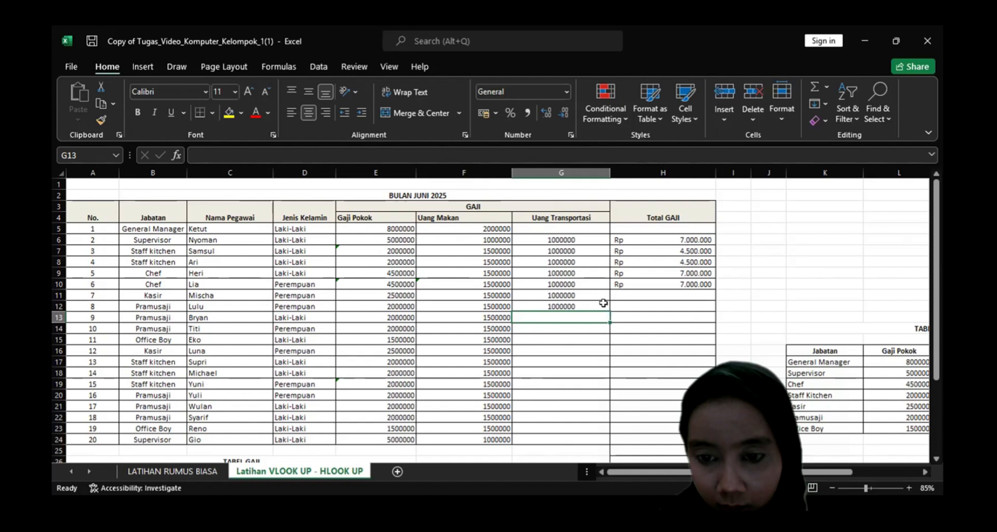
key("Up")
key("Up")
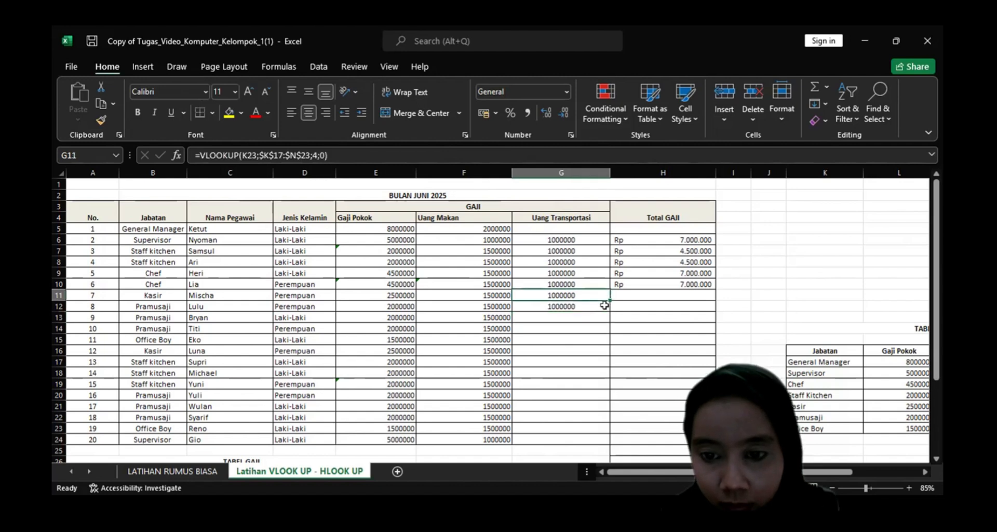
key("Down")
key("Down")
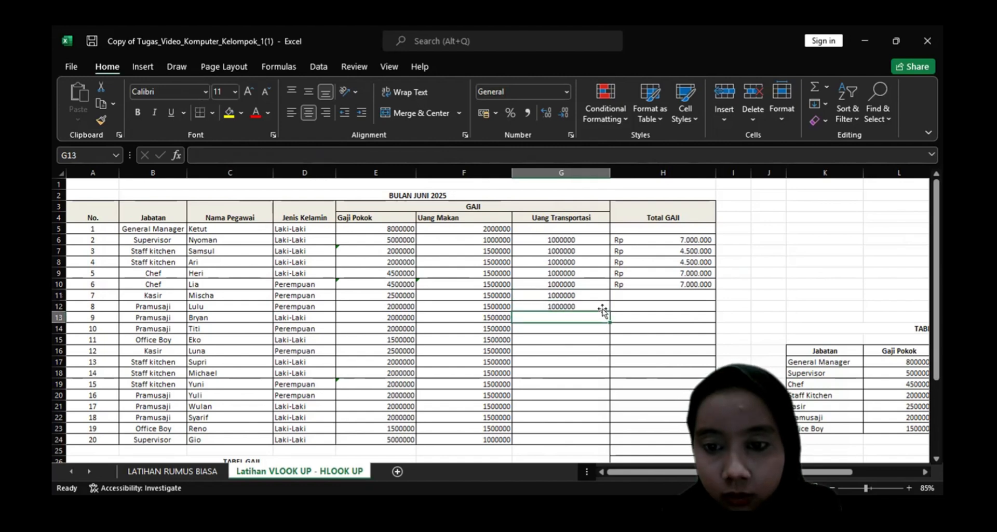
key("Up")
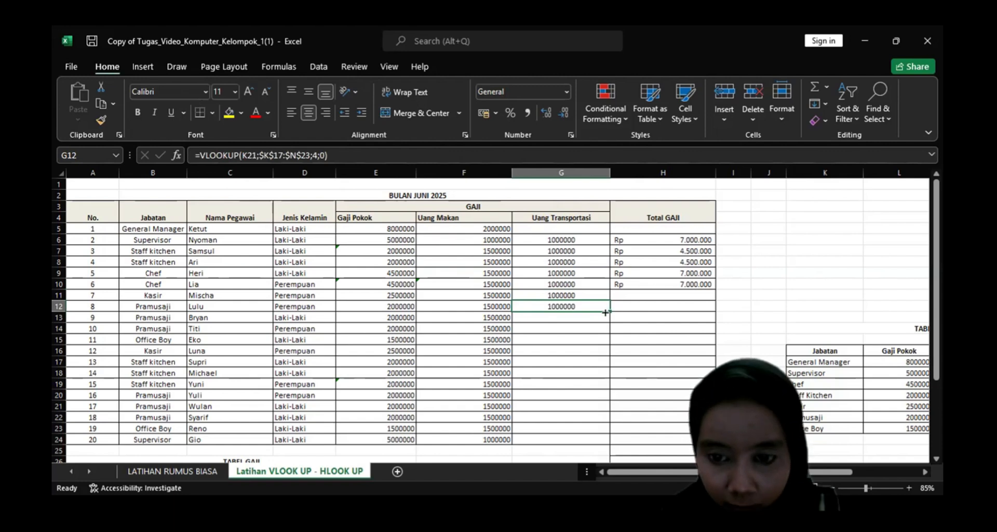
left_click_drag(606, 311, 598, 440)
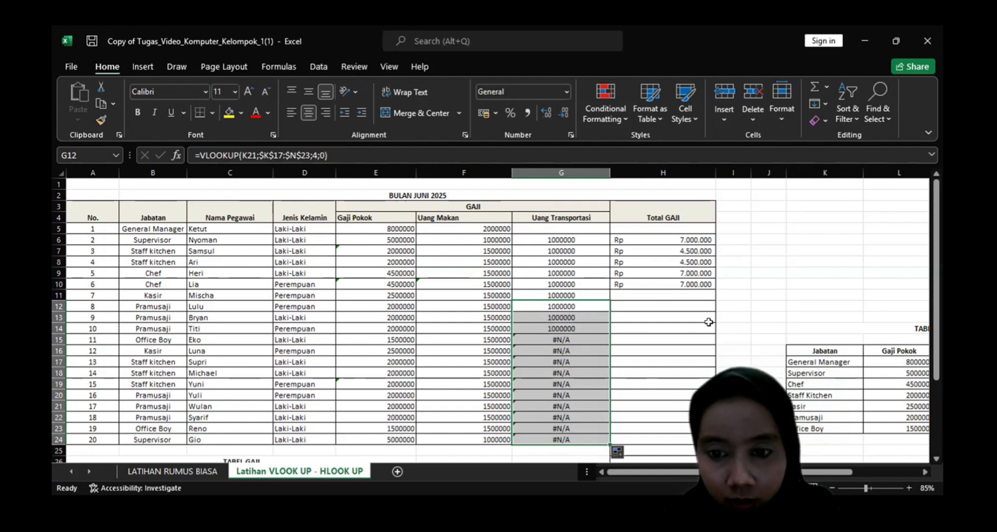
Clear the existing Total GAJI formulas in H6 through H10.
left_click(689, 294)
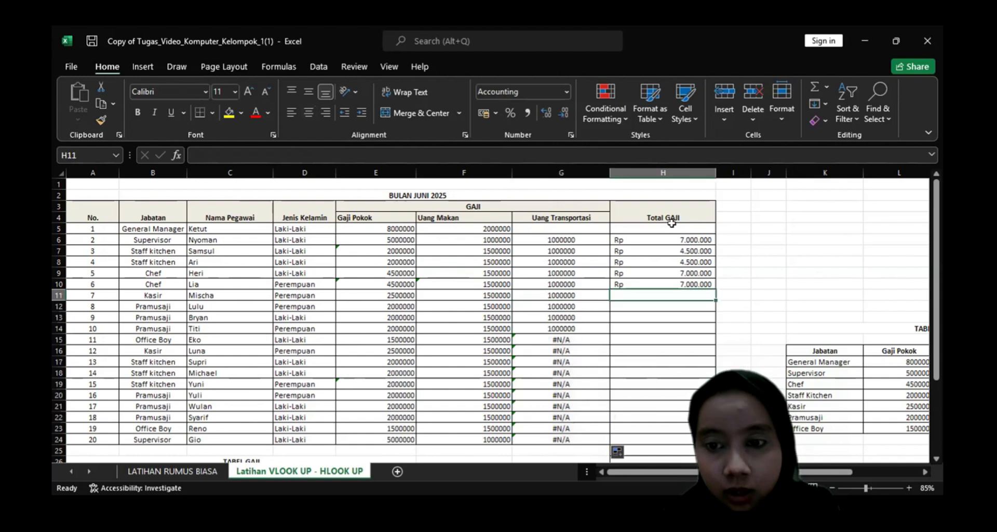
left_click(671, 229)
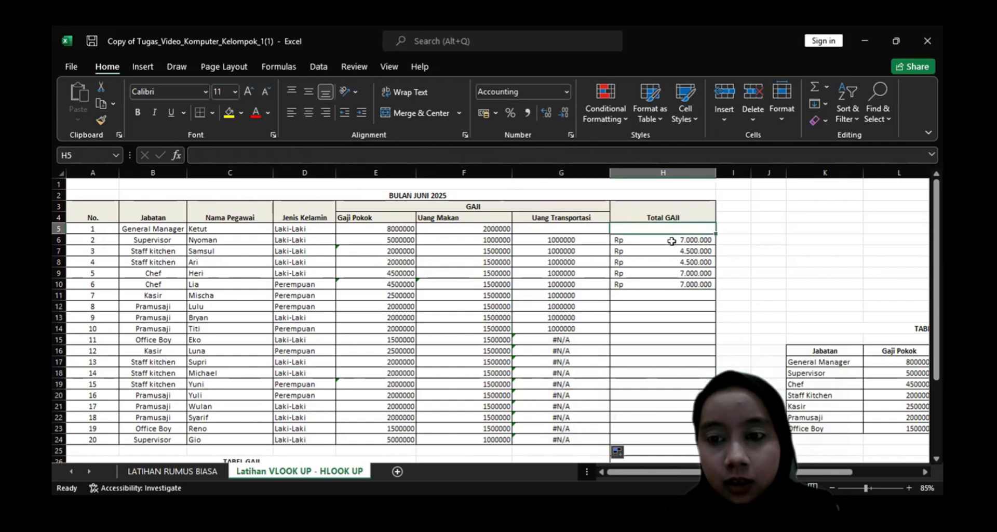
left_click(671, 242)
key("BackSpace")
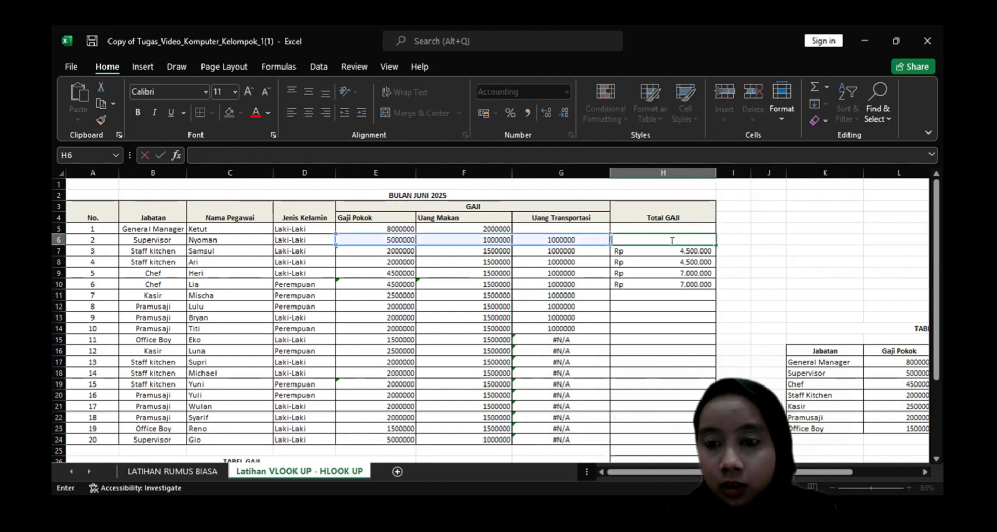
key("Return")
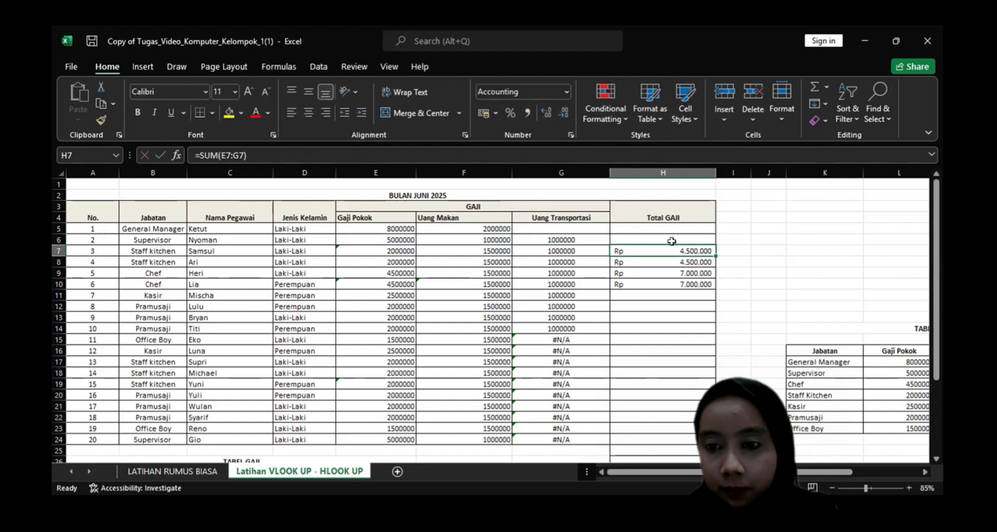
key("BackSpace")
key("Return")
key("BackSpace")
key("Return")
key("BackSpace")
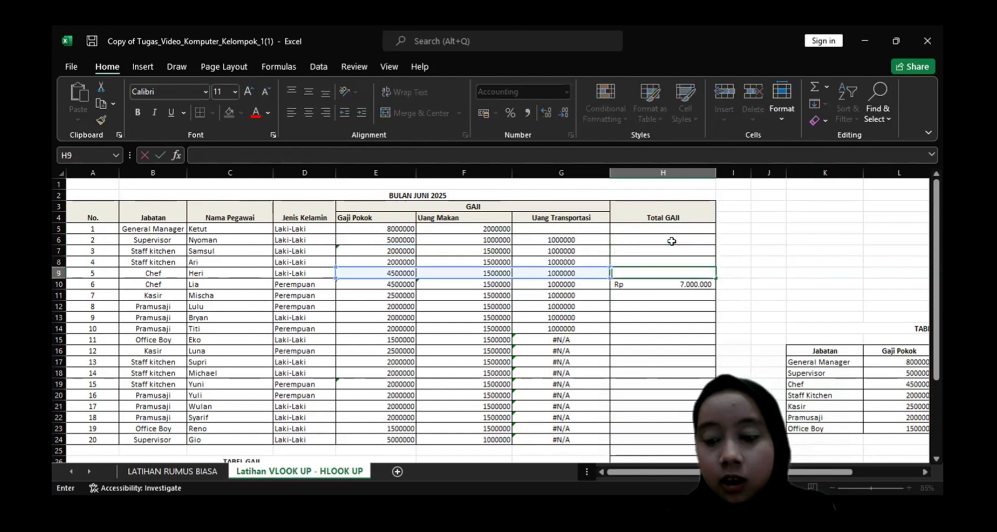
key("Return")
key("BackSpace")
left_click(671, 241)
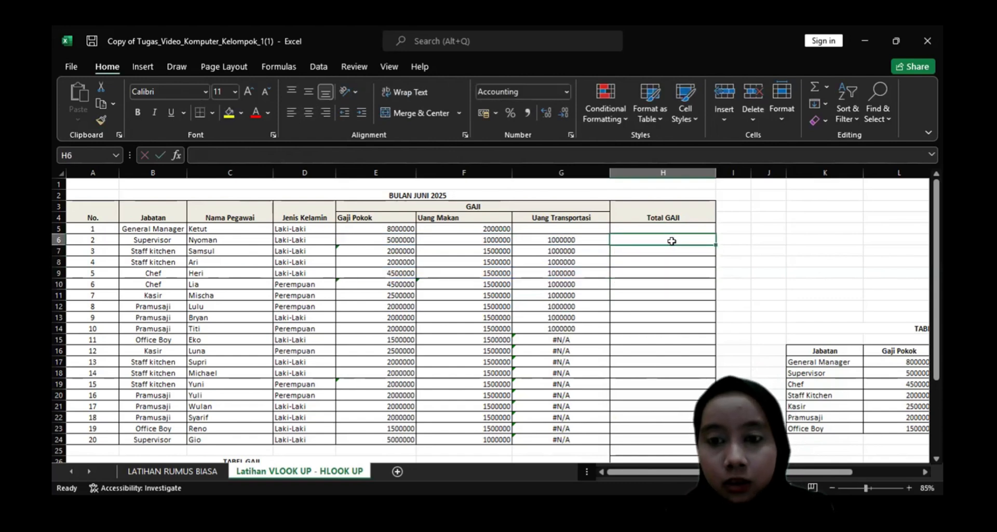
key("Up")
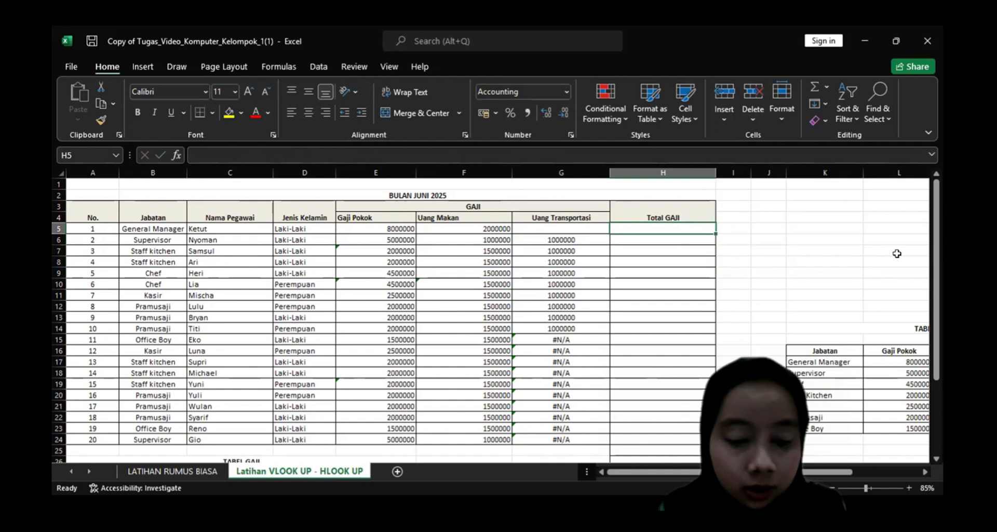
type("=")
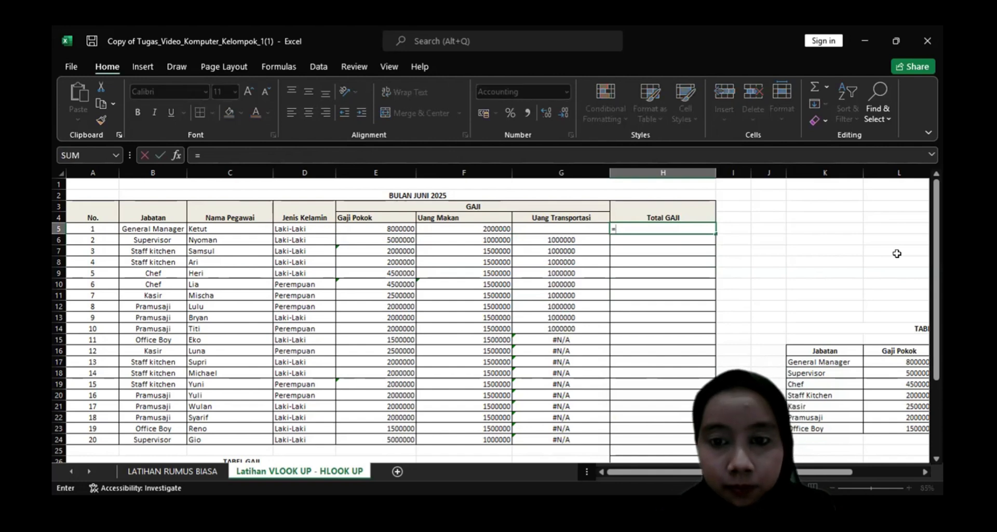
type("SUM")
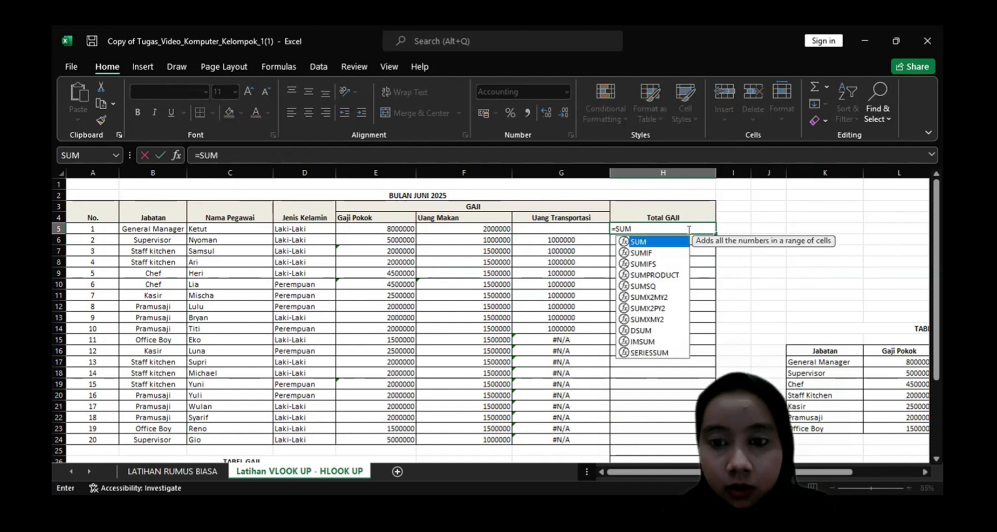
key("BackSpace")
key("BackSpace")
key("BackSpace")
key("BackSpace")
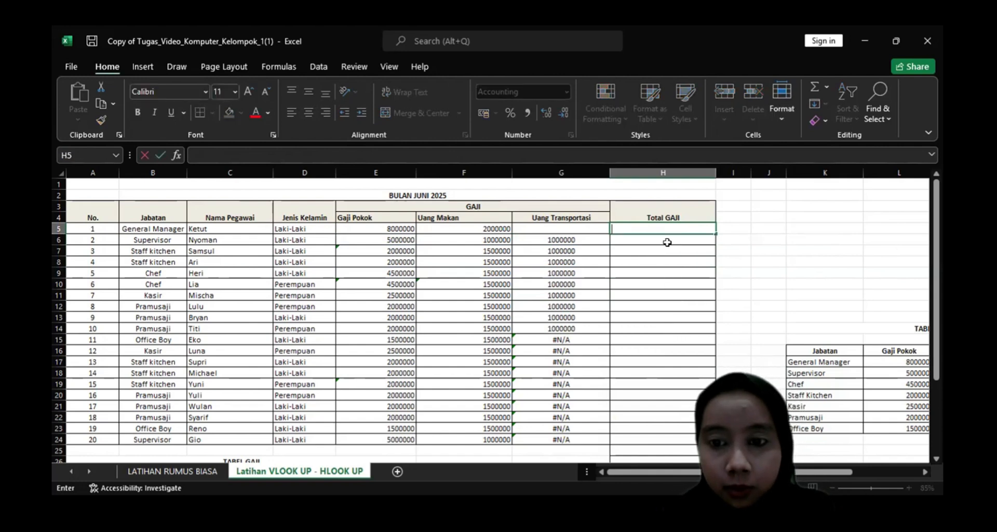
Fill in the General Manager's Uang Transportasi of 1000000 in G5 and total the row's pay in H5 with =SUM(E5:G5).
left_click(587, 231)
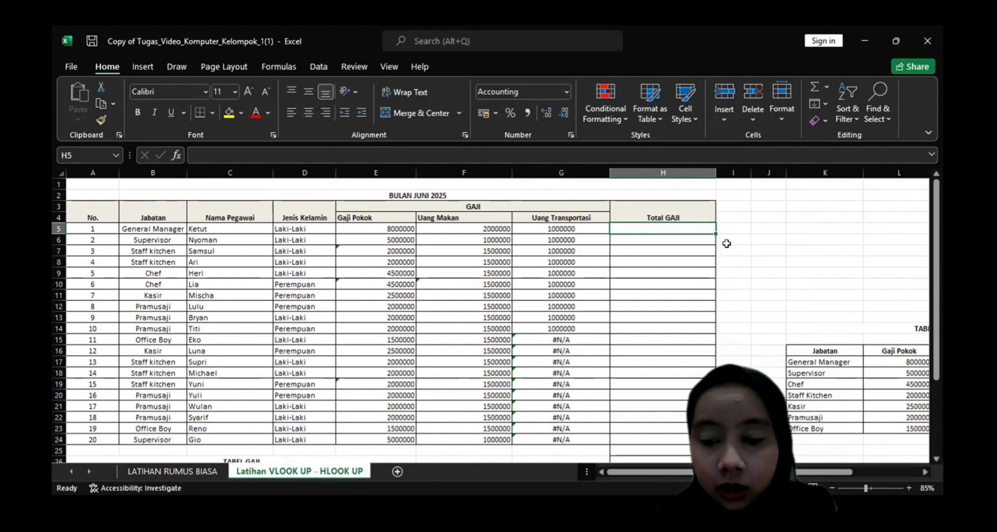
type("=")
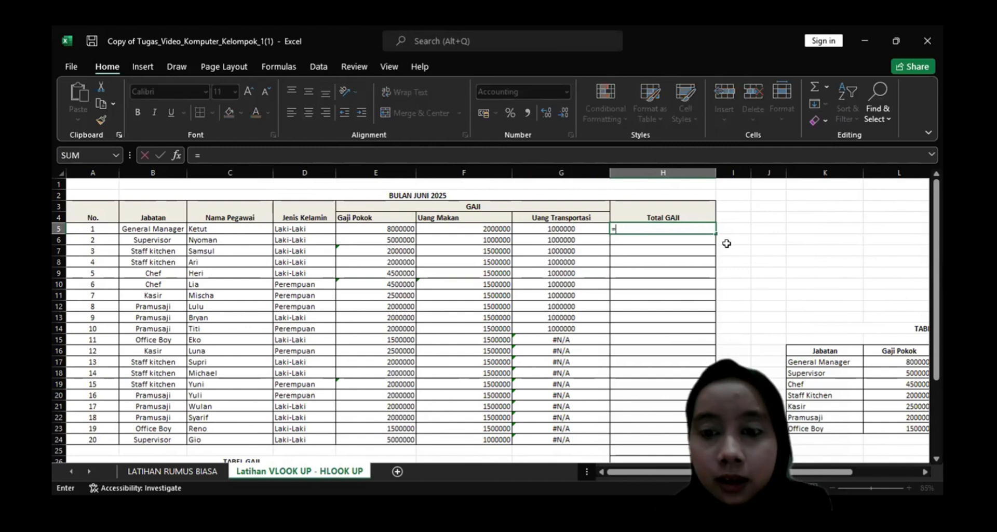
type("SUM")
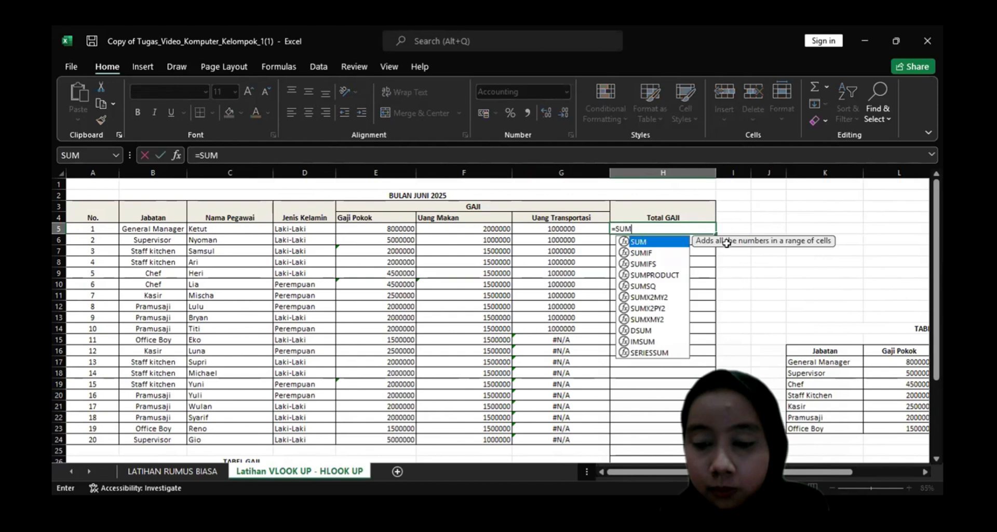
type("(")
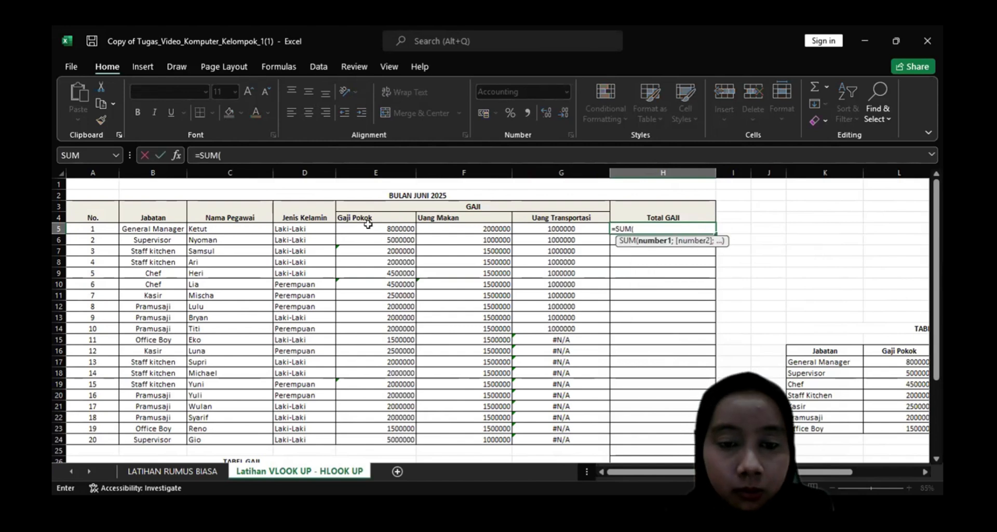
left_click(368, 224)
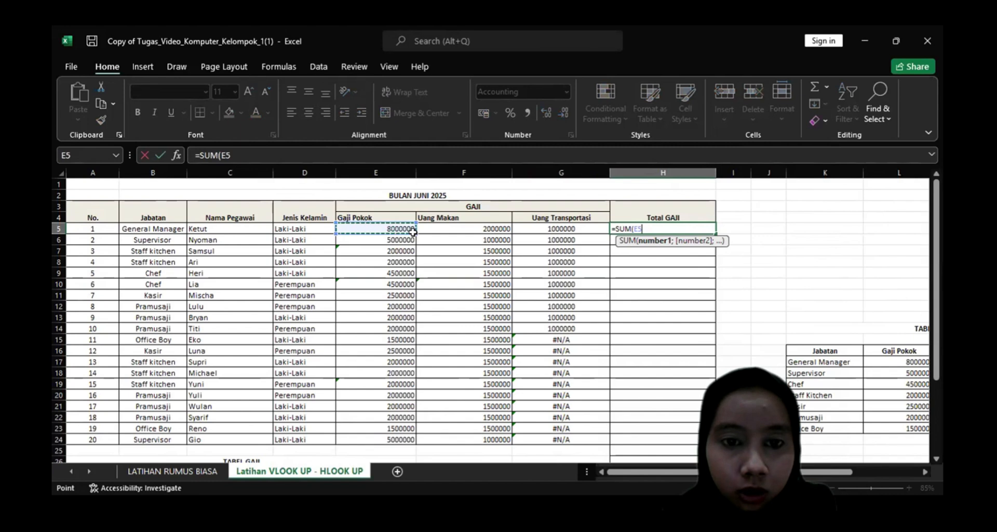
left_click(554, 230, "shift")
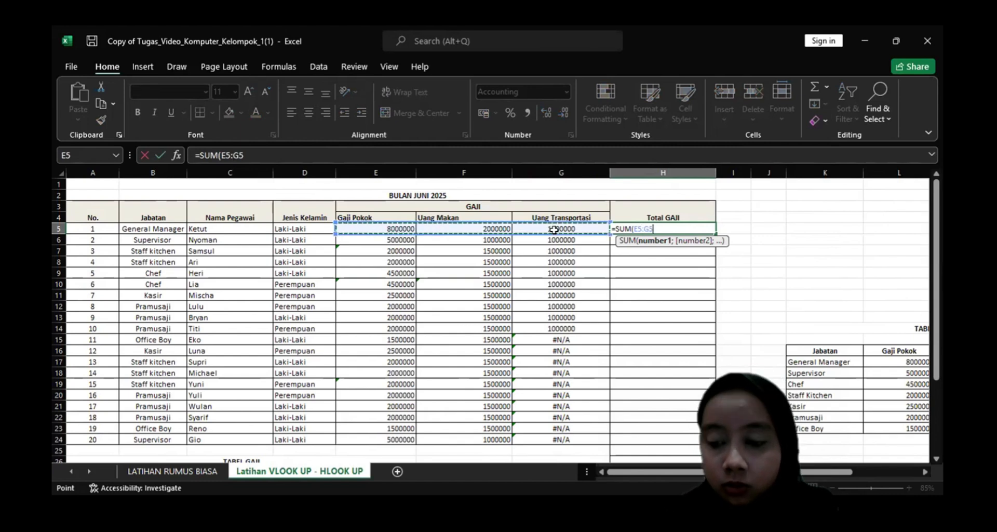
key("Return")
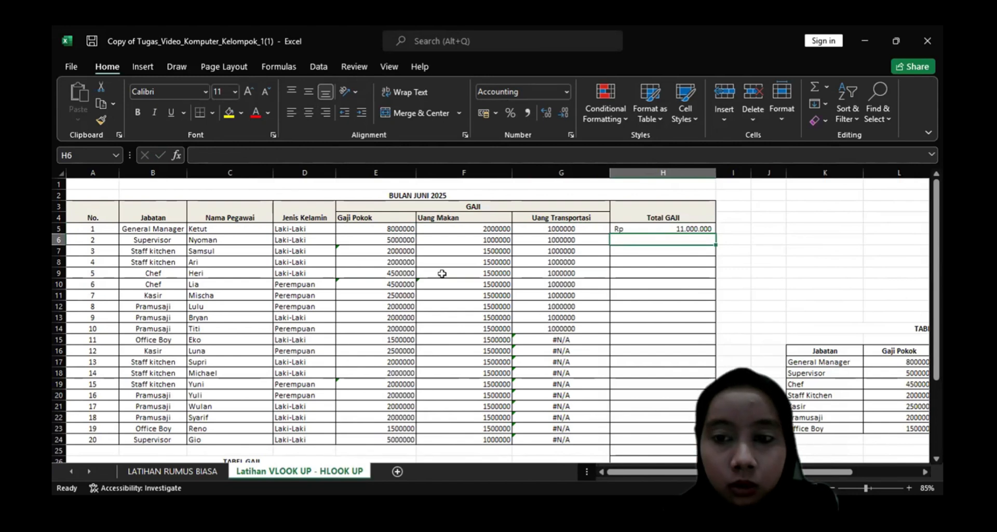
Fill the Total GAJI sum formula from H5 down through H14.
left_click(619, 229)
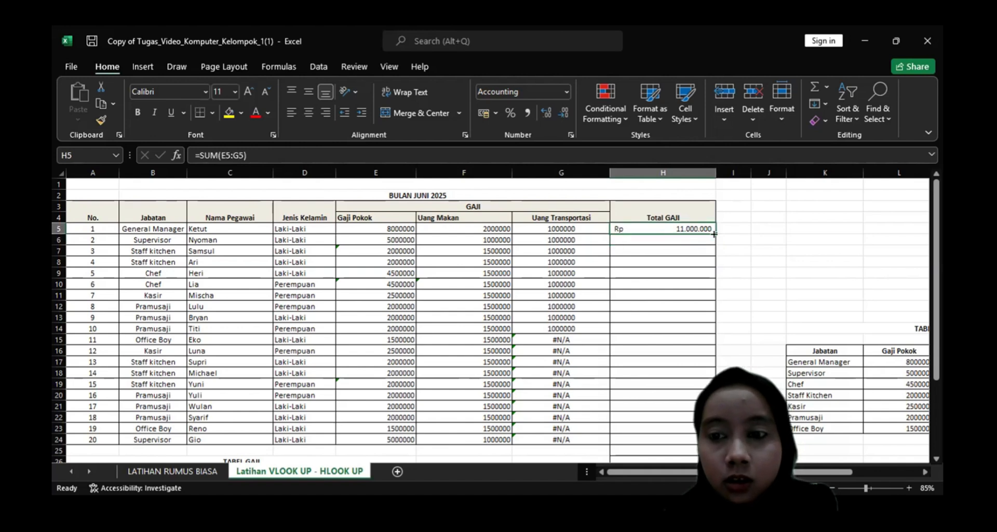
left_click_drag(711, 233, 575, 346)
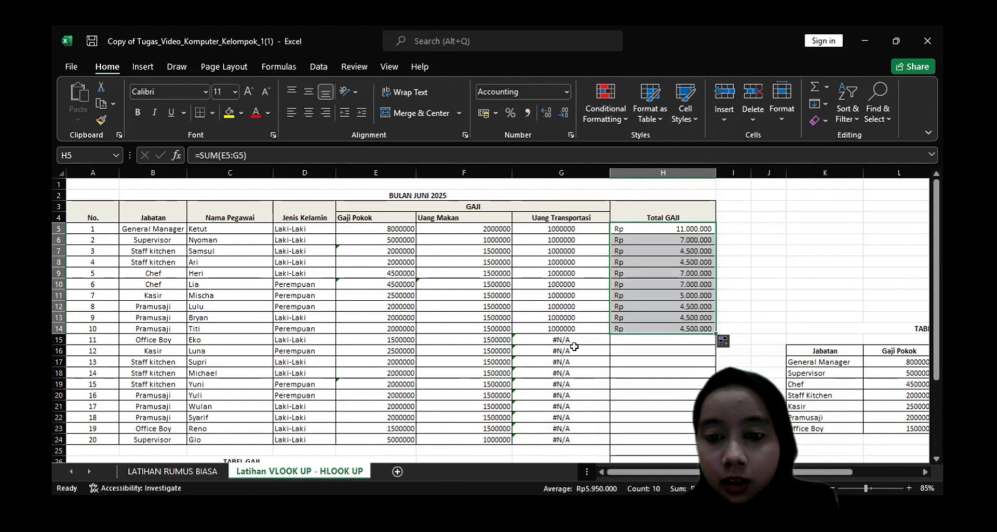
Clear the Uang Transportasi formulas that return errors in G15 through G24.
left_click(574, 347)
double_click(574, 346)
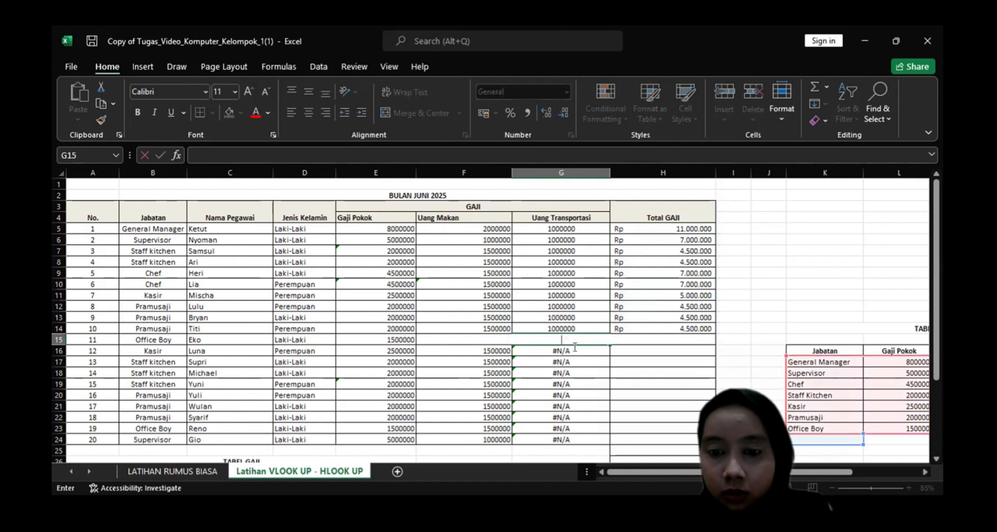
key("Return")
key("BackSpace")
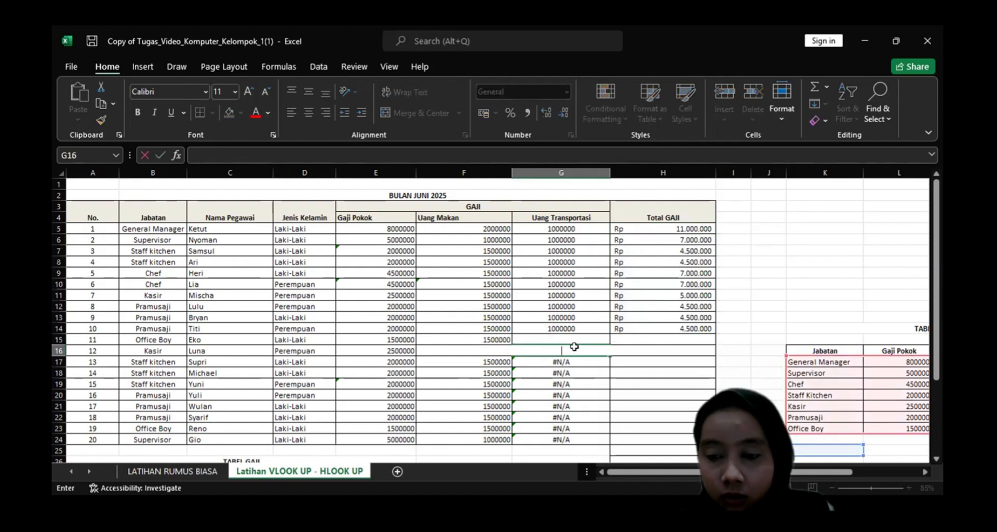
key("Return")
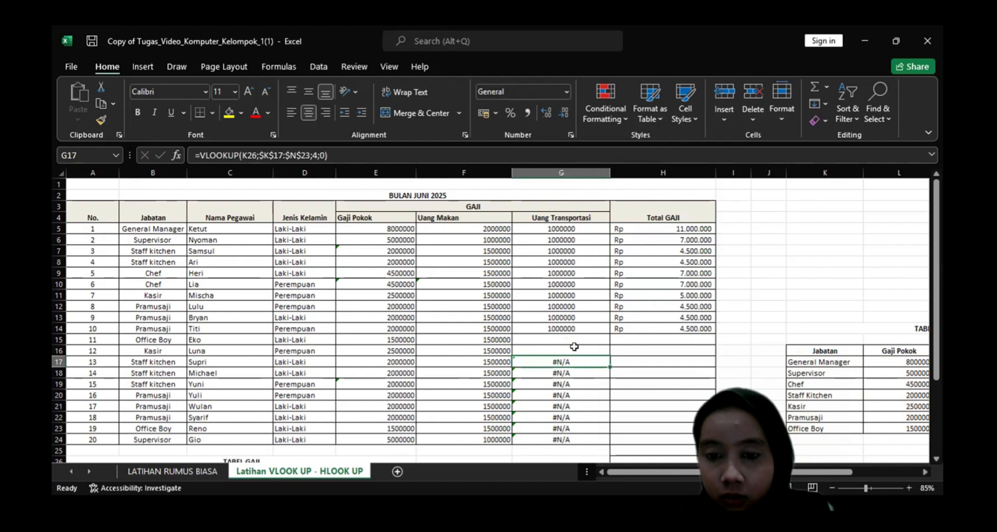
key("BackSpace")
key("Return")
key("BackSpace")
key("Return")
key("BackSpace")
key("Return")
key("BackSpace")
key("Return")
key("BackSpace")
key("Return")
key("BackSpace")
key("Return")
key("BackSpace")
key("Return")
key("BackSpace")
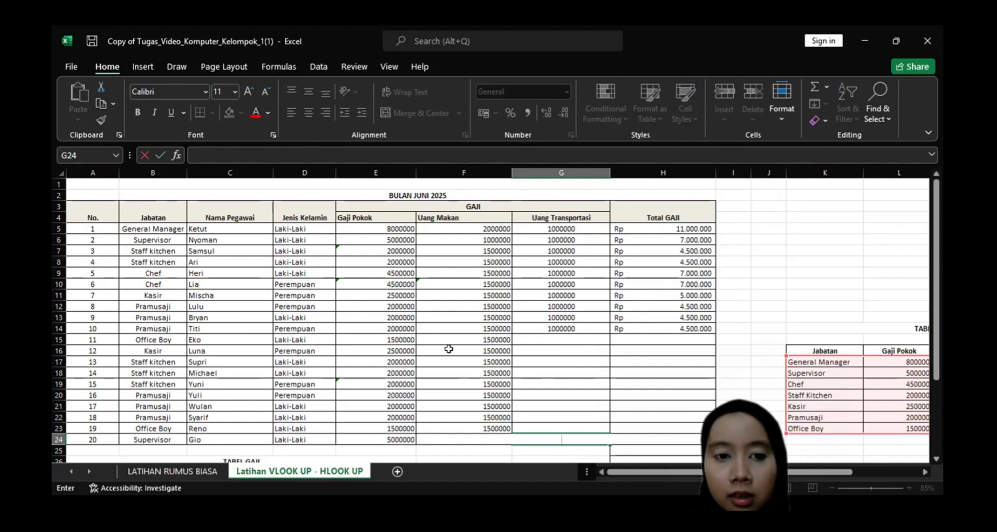
left_click(539, 272)
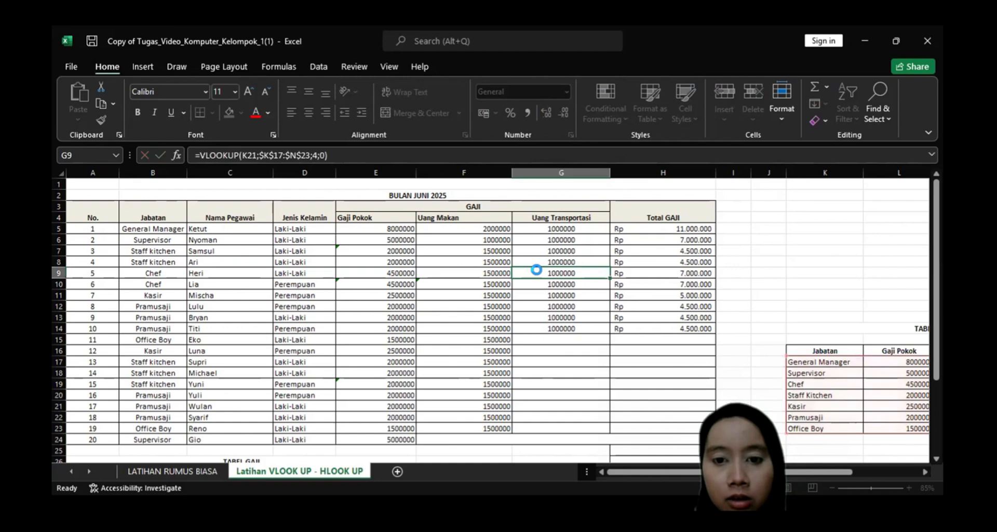
scroll(538, 271, "up", 1)
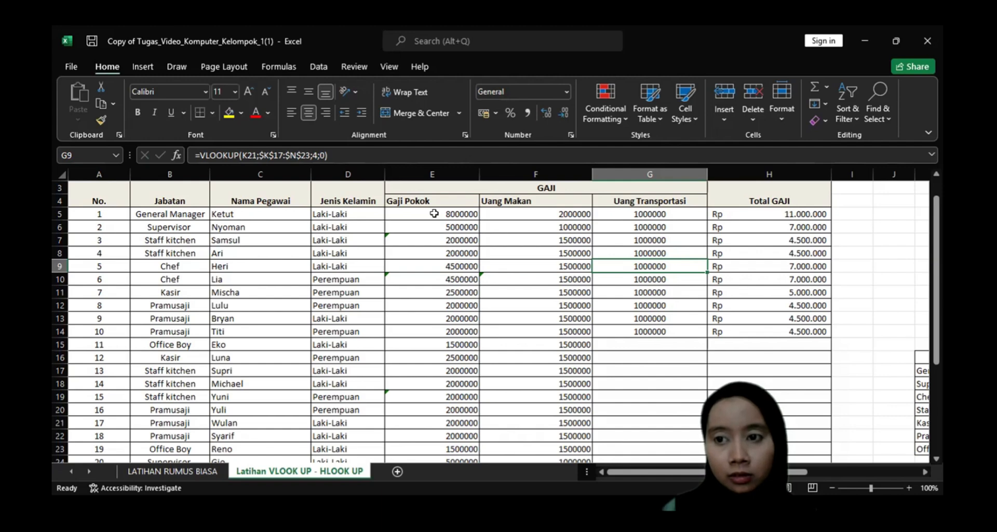
Switch to the Tugas_Video_Komputer_Kelompok 1 (1) workbook and examine its salary list, lookup tables and the Uang Makan formula in F5.
key("alt+Tab")
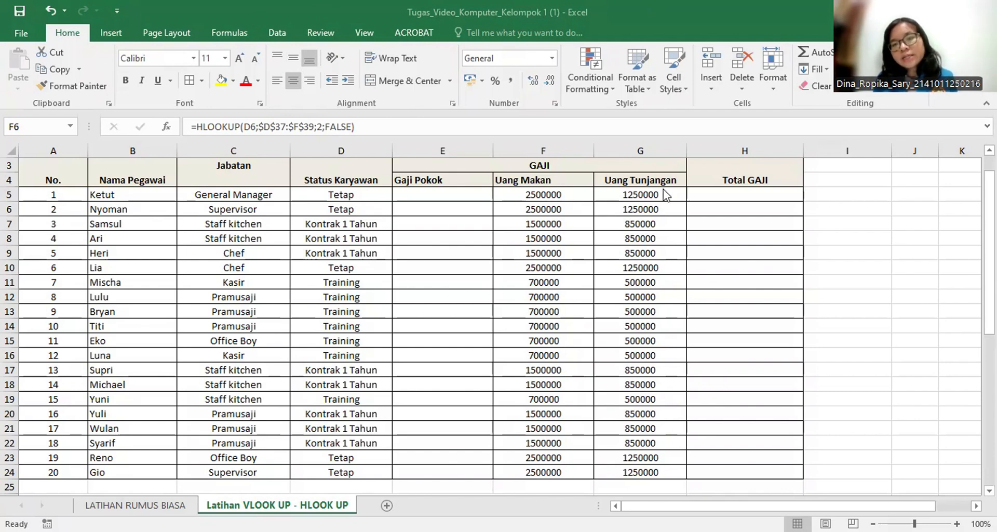
left_click(581, 210)
scroll(583, 187, "down", 1)
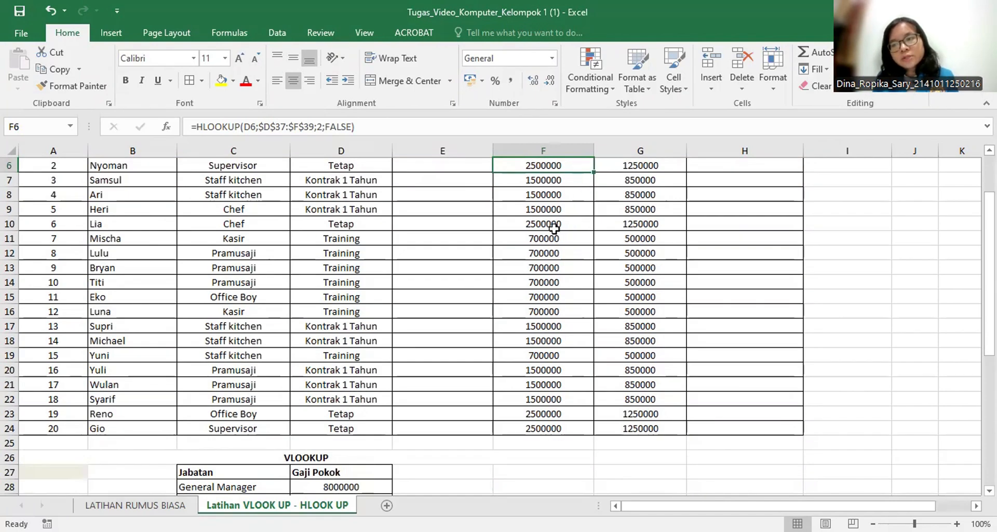
scroll(552, 229, "down", 9)
scroll(763, 204, "up", 3)
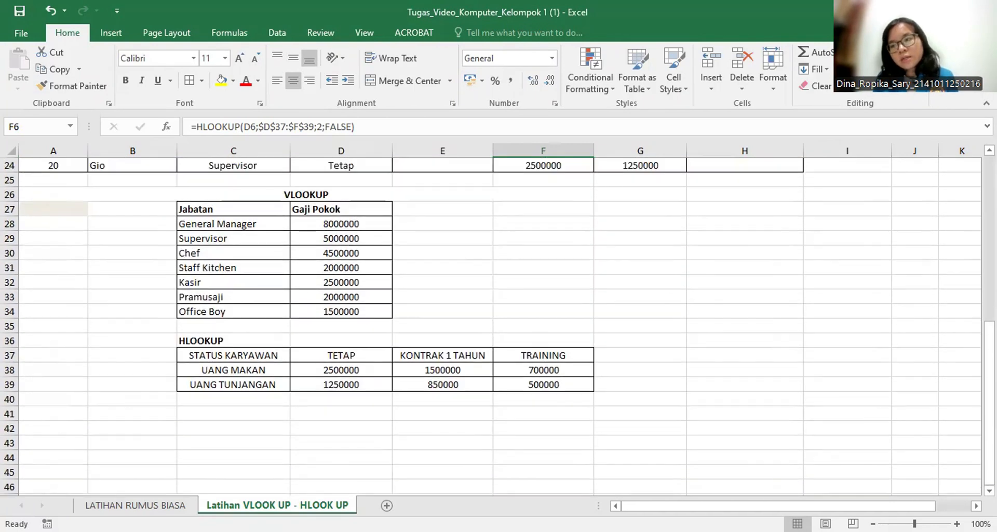
scroll(944, 226, "up", 8)
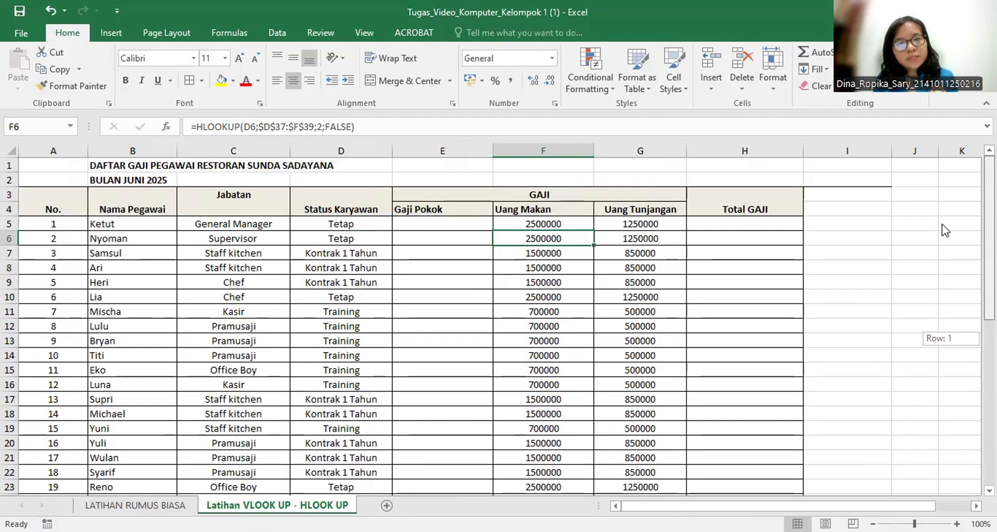
left_click(170, 176)
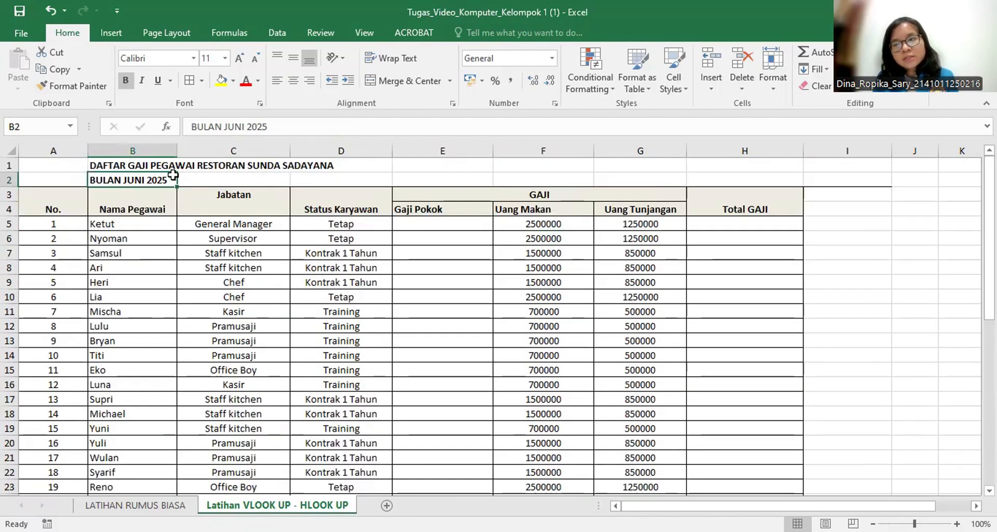
scroll(171, 176, "down", 3)
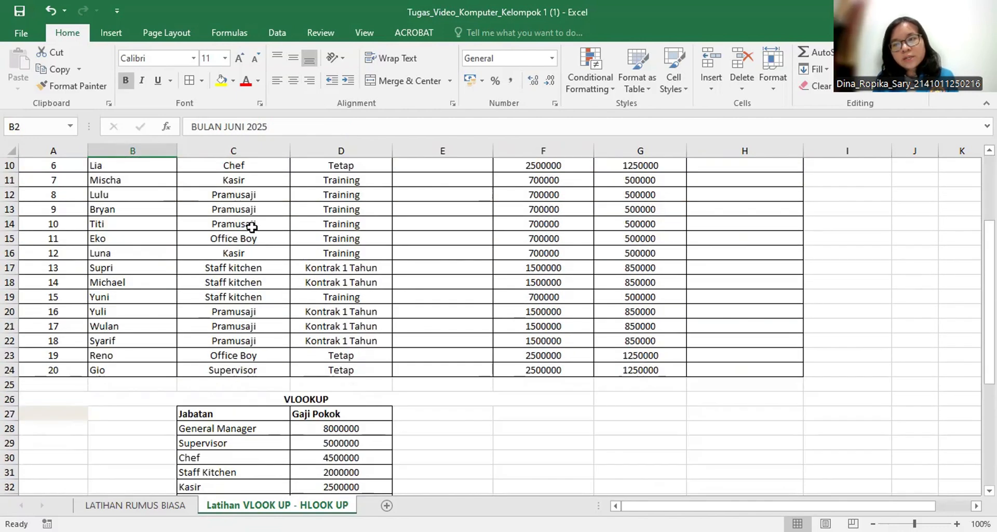
scroll(255, 239, "up", 2)
left_click(357, 194)
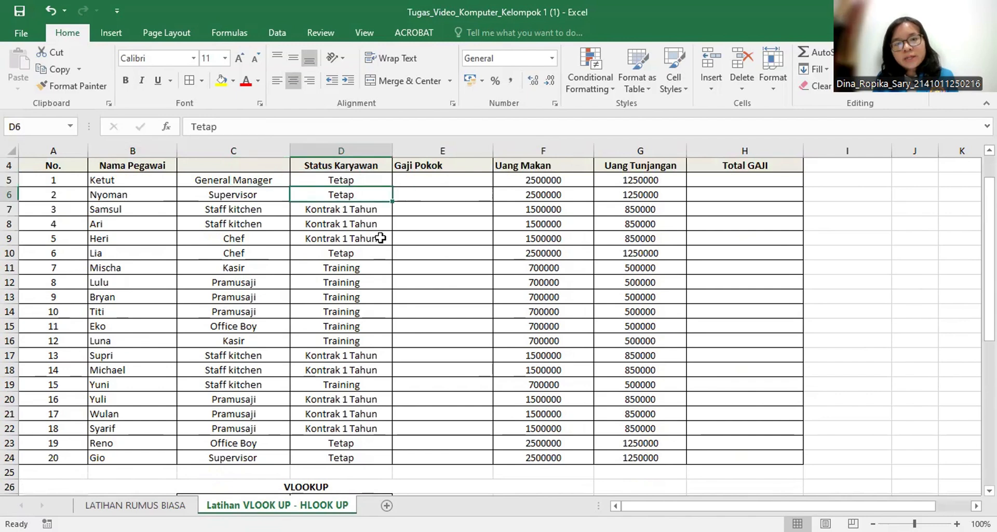
left_click(566, 181)
double_click(566, 180)
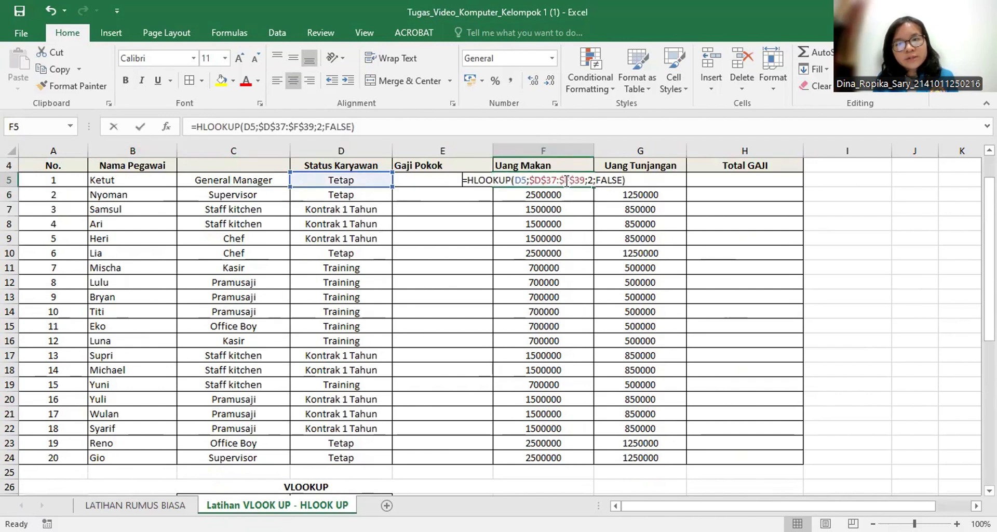
key("Return")
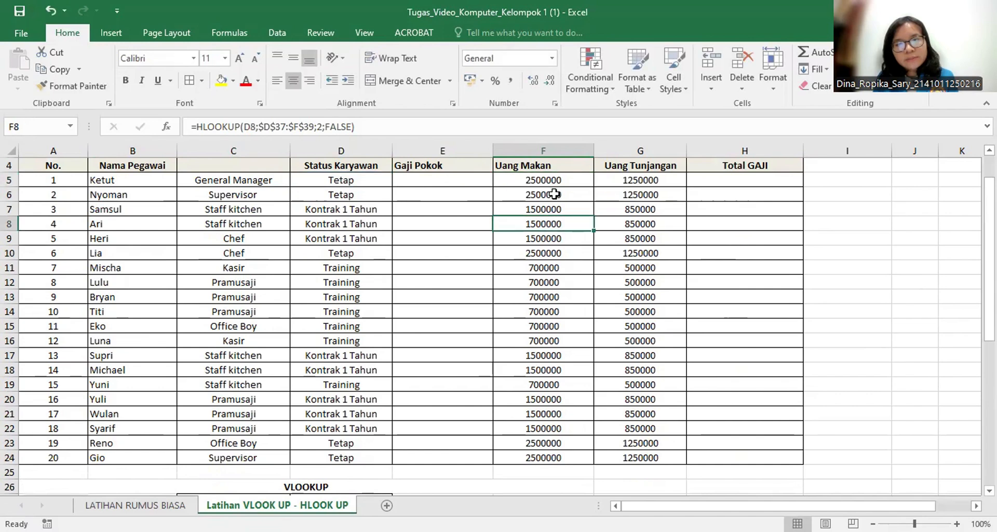
Clear the Uang Makan and Uang Tunjangan contents from row 6 through row 24, keeping row 5.
left_click_drag(541, 193, 639, 457)
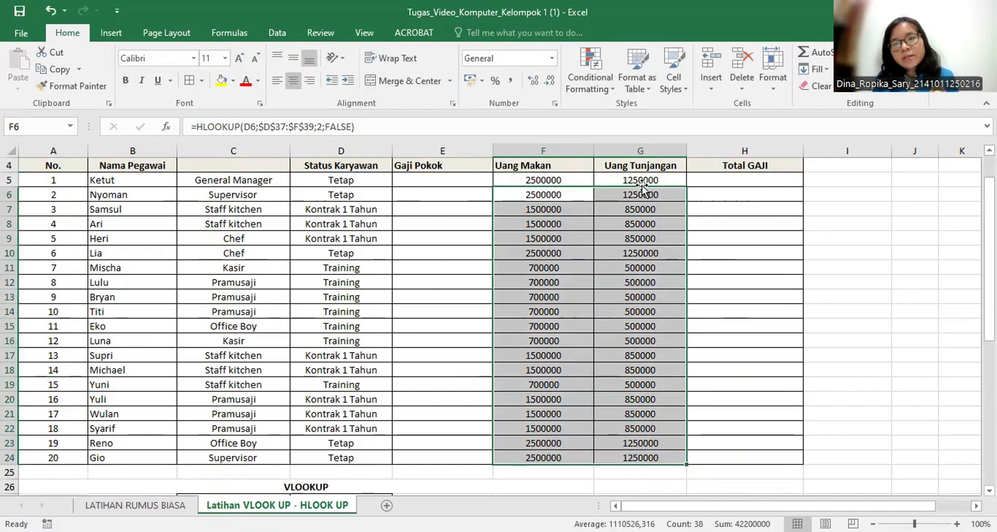
left_click_drag(565, 179, 657, 457)
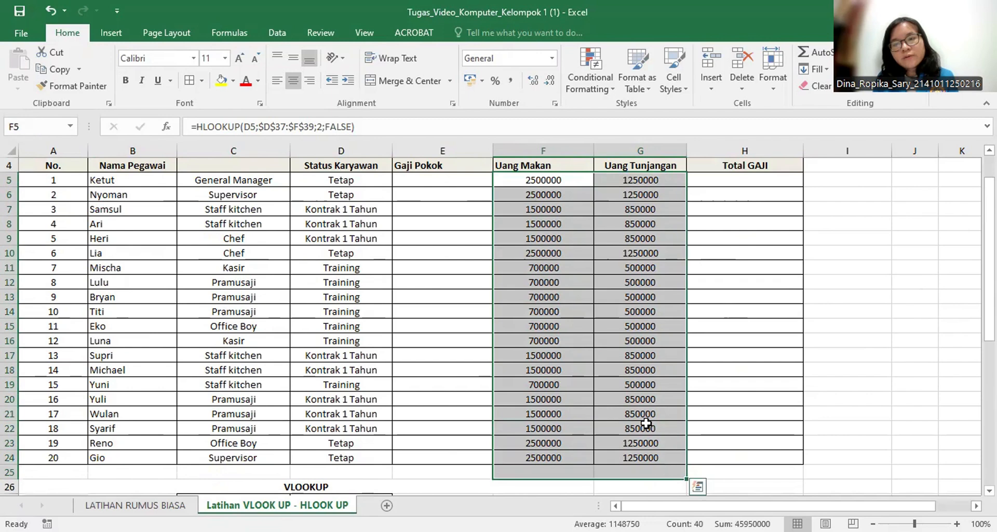
left_click(549, 195)
left_click_drag(549, 195, 677, 470)
right_click(677, 296)
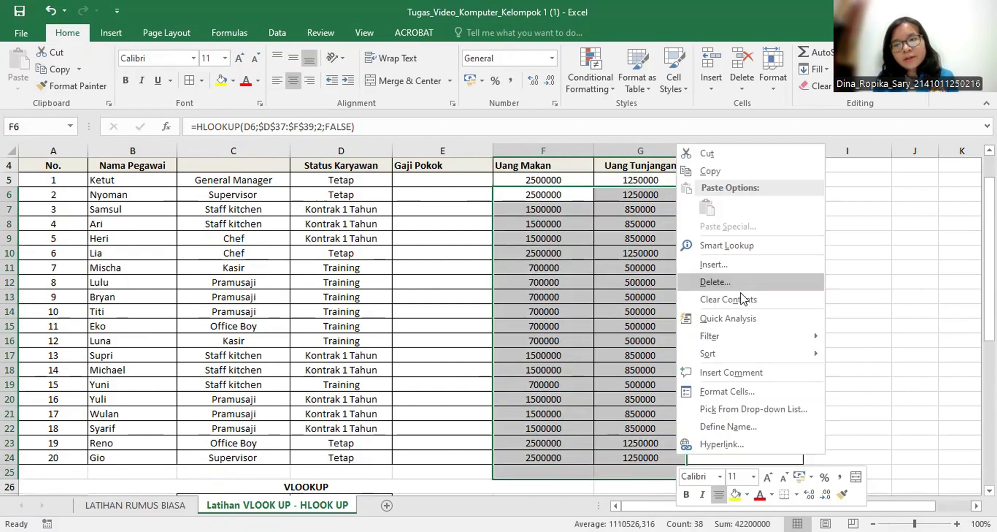
left_click(743, 300)
left_click(541, 194)
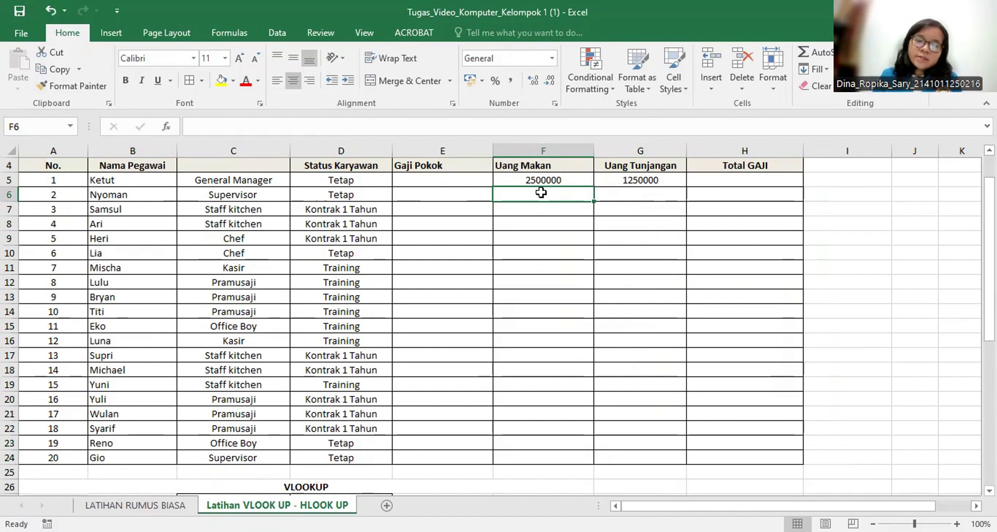
type("=")
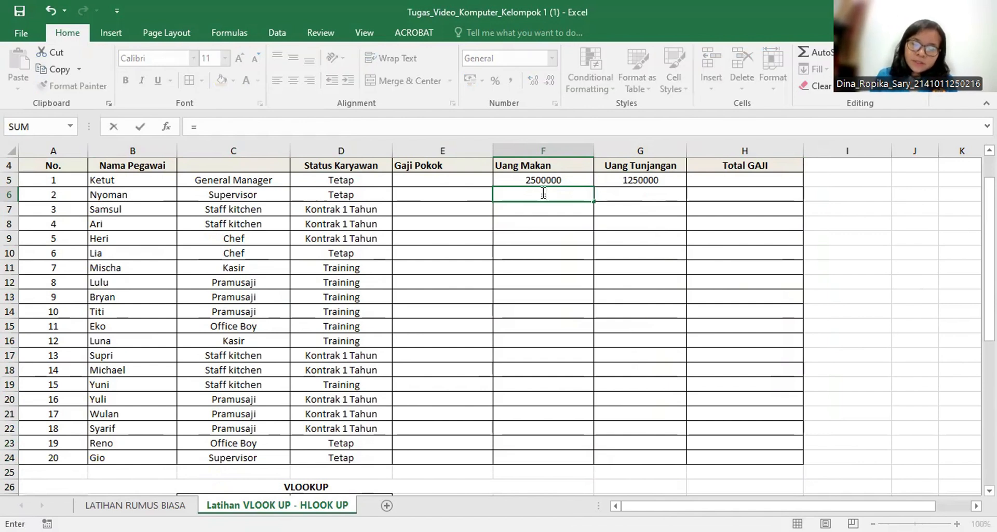
key("Escape")
Examine the Uang Makan and Uang Tunjangan rows of the HLOOKUP table below the salary list.
left_click(429, 236)
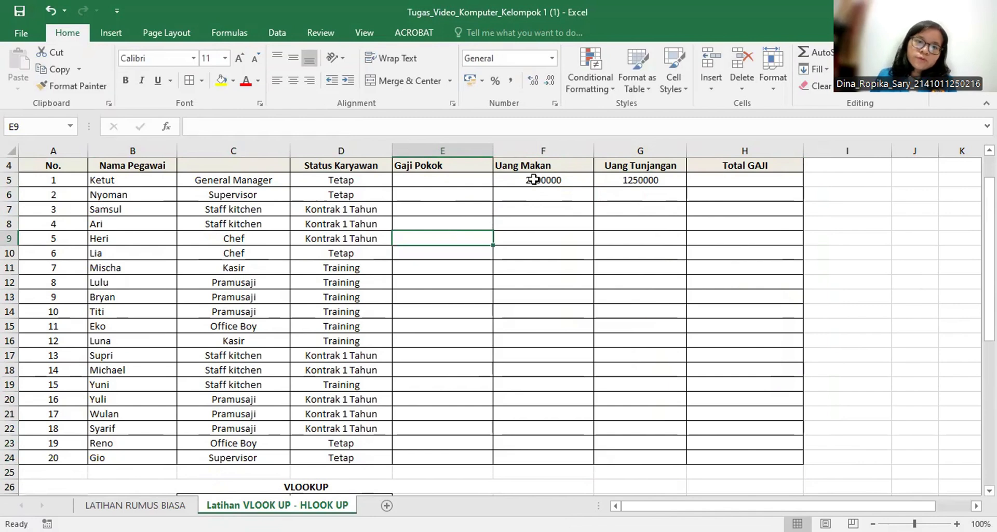
scroll(534, 179, "down", 4)
left_click(284, 486)
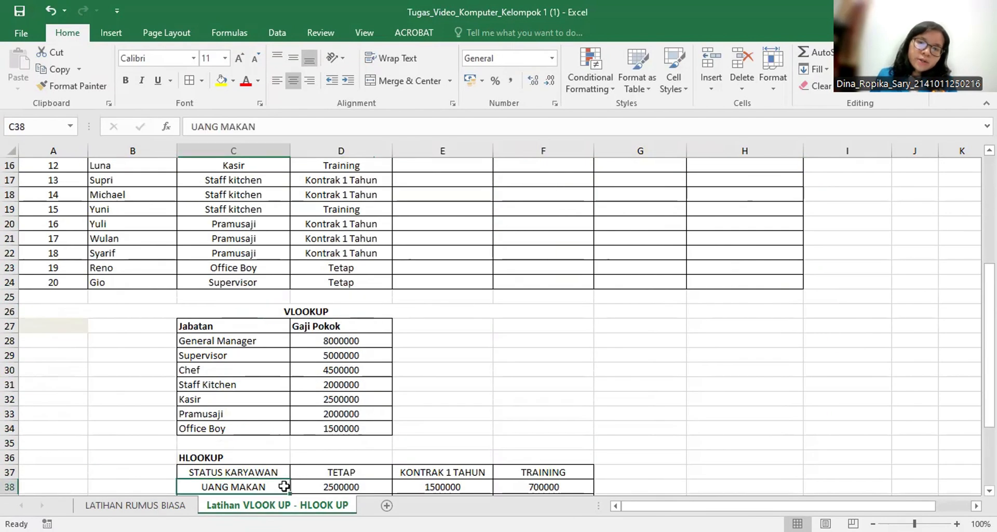
scroll(284, 480, "up", 2)
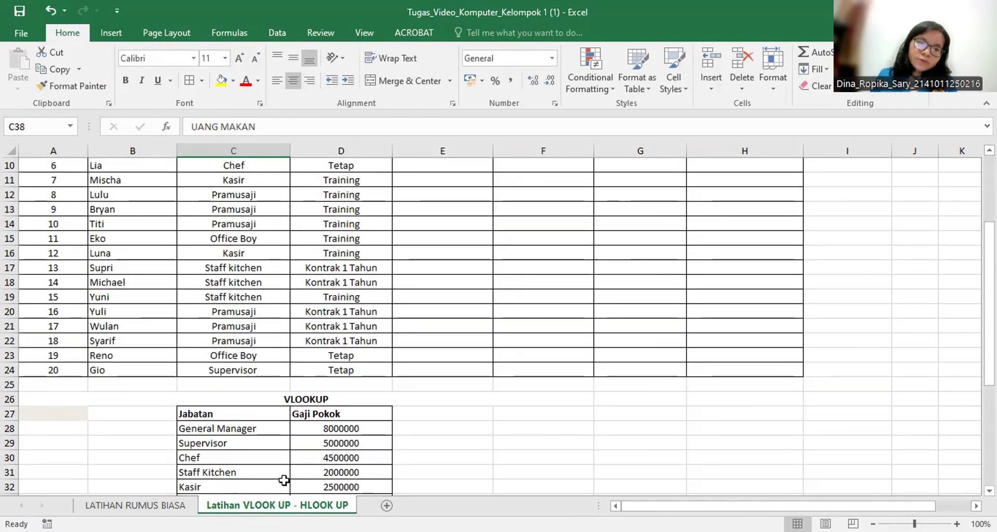
scroll(284, 475, "down", 2)
left_click(300, 457)
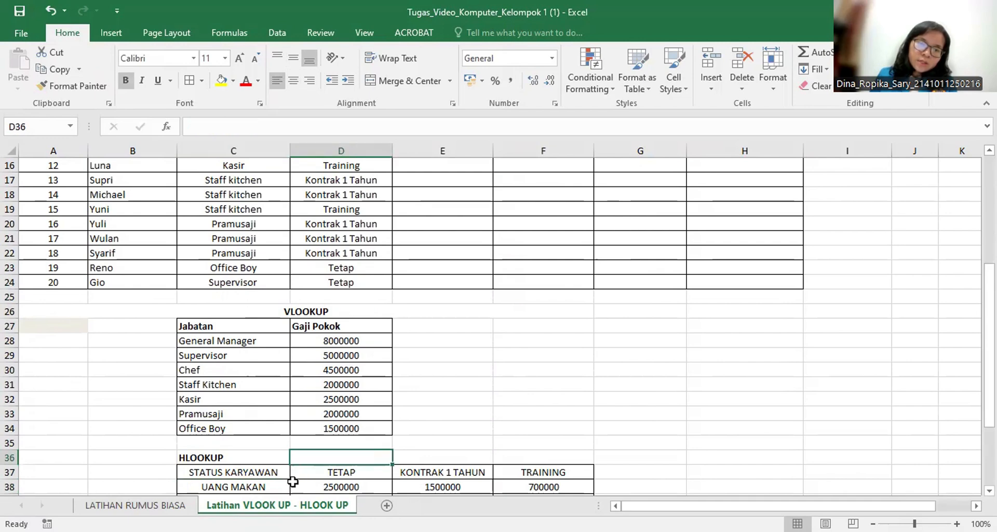
left_click(291, 482)
scroll(287, 481, "down", 2)
left_click(287, 482)
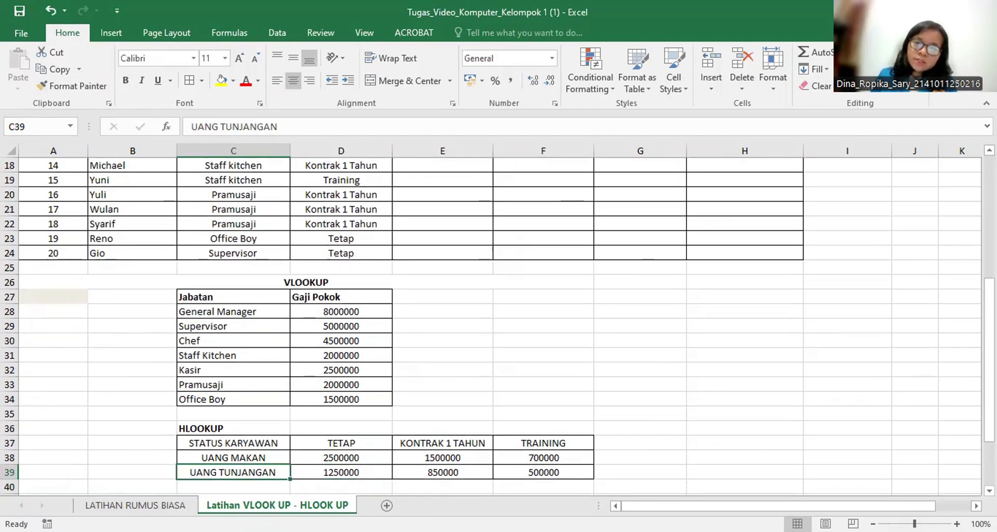
Begin an HLOOKUP formula in the Uang Makan cell F6, using the employee status in D6 as the lookup value.
scroll(490, 322, "up", 6)
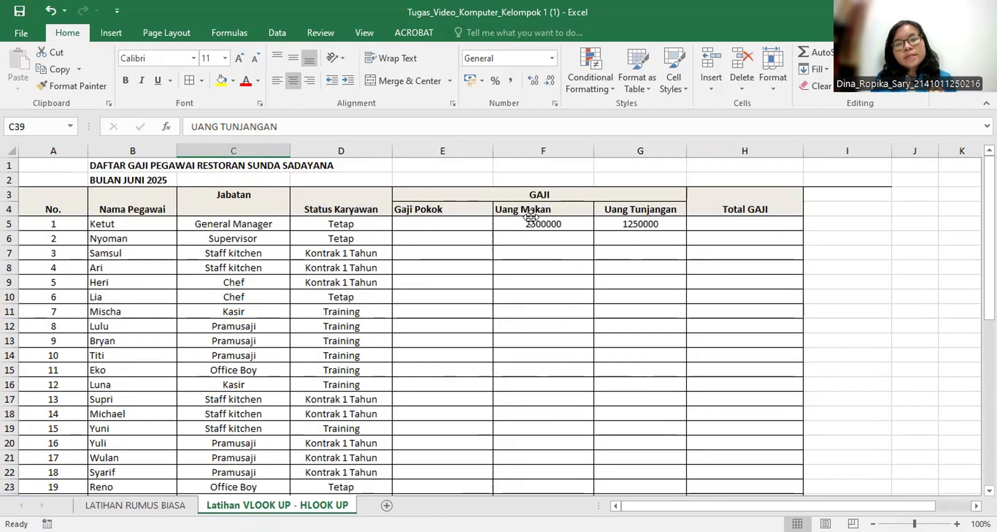
left_click(544, 242)
type("=")
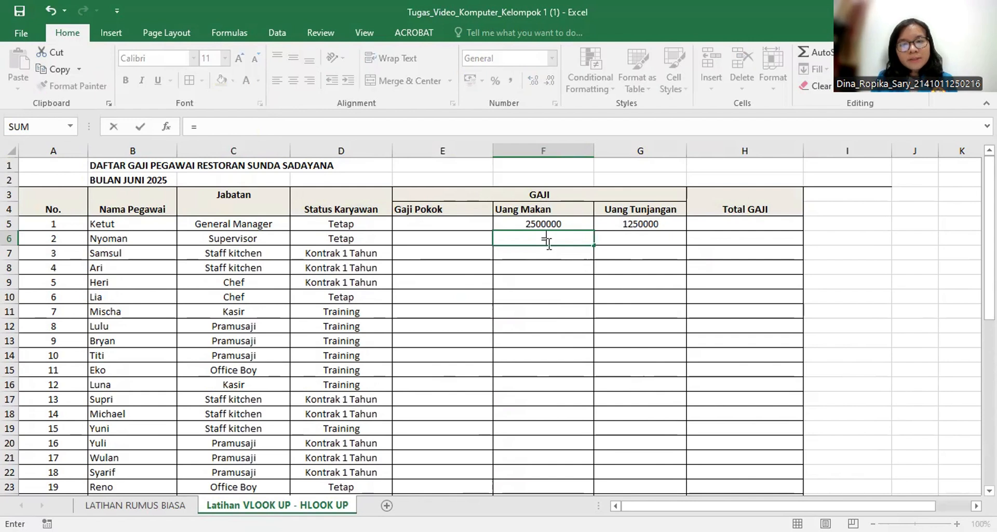
type("h")
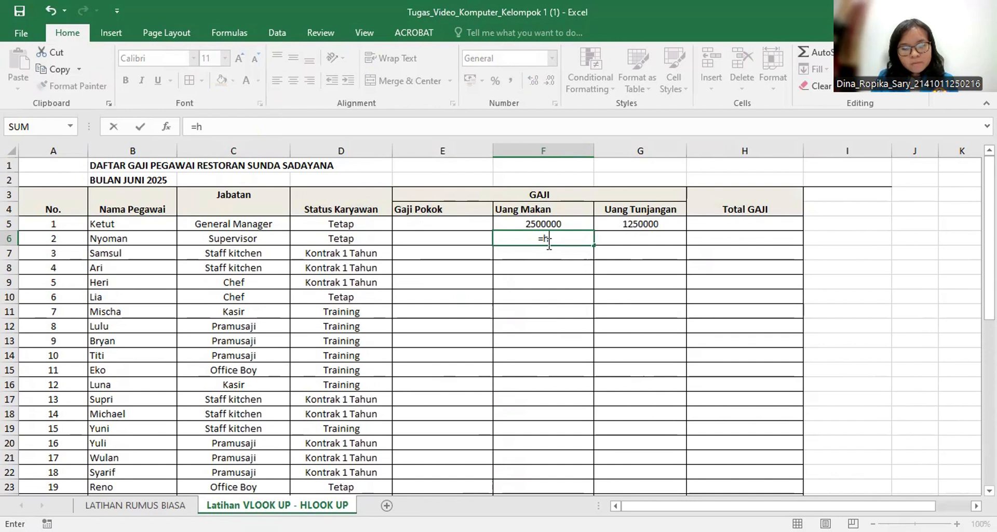
type("LOOKUP")
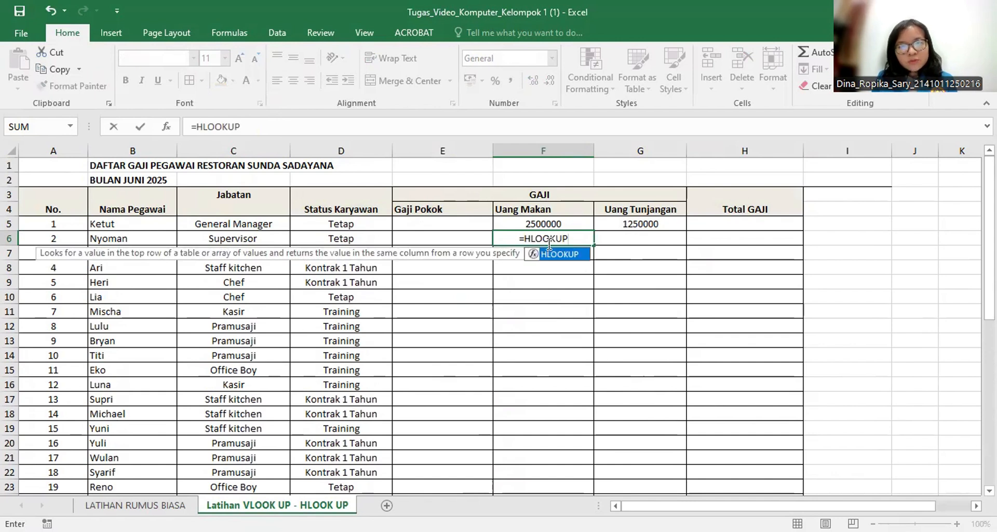
type("(")
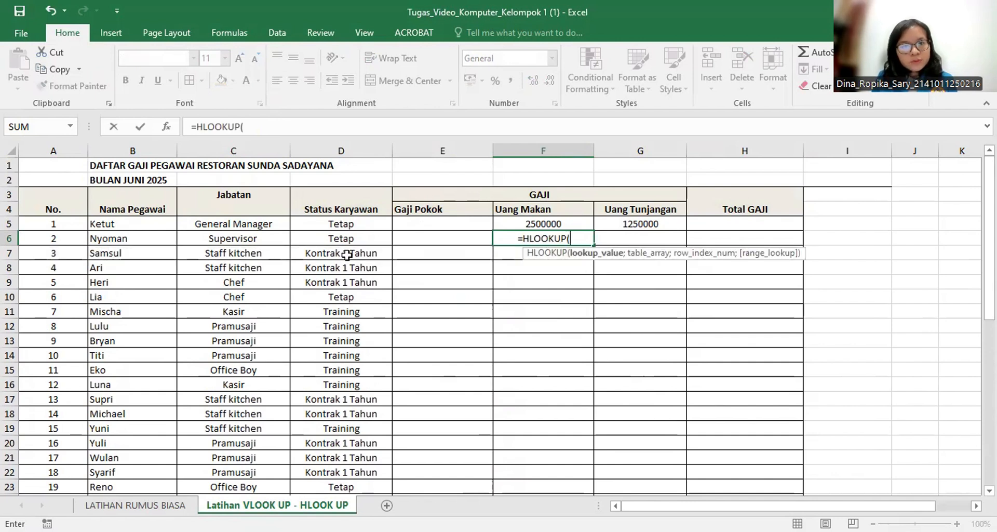
left_click(313, 238)
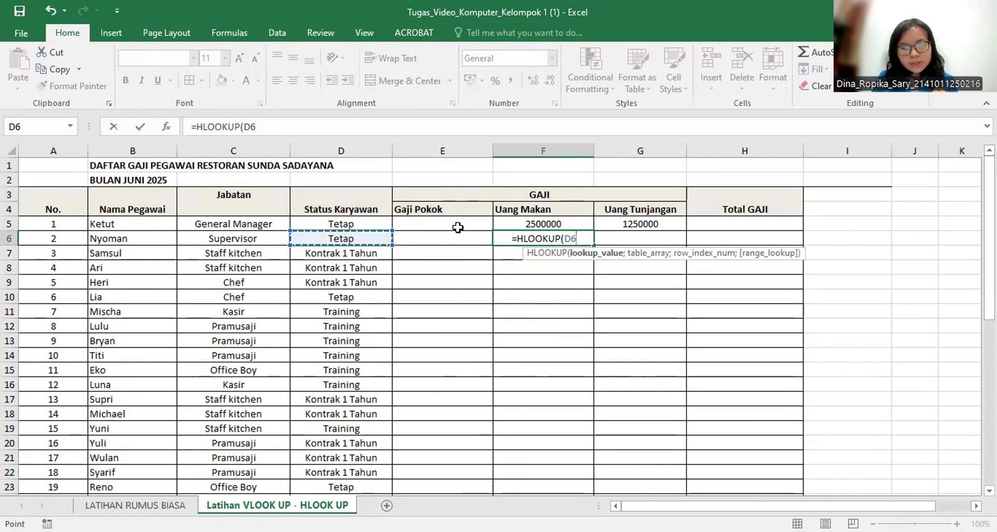
type(";")
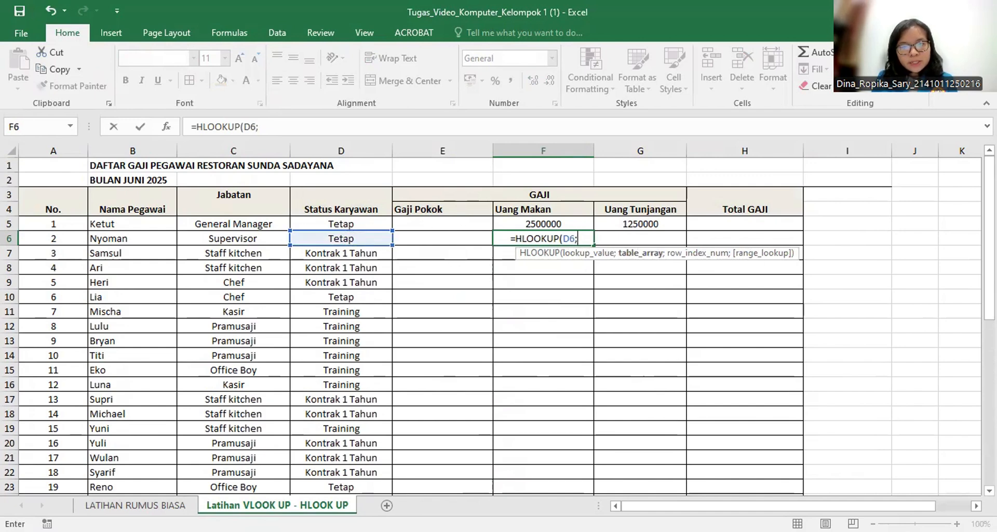
Complete the F6 formula with the absolute table range $D$37:$F$39, row index 2 and FALSE for an exact match.
scroll(493, 322, "down", 5)
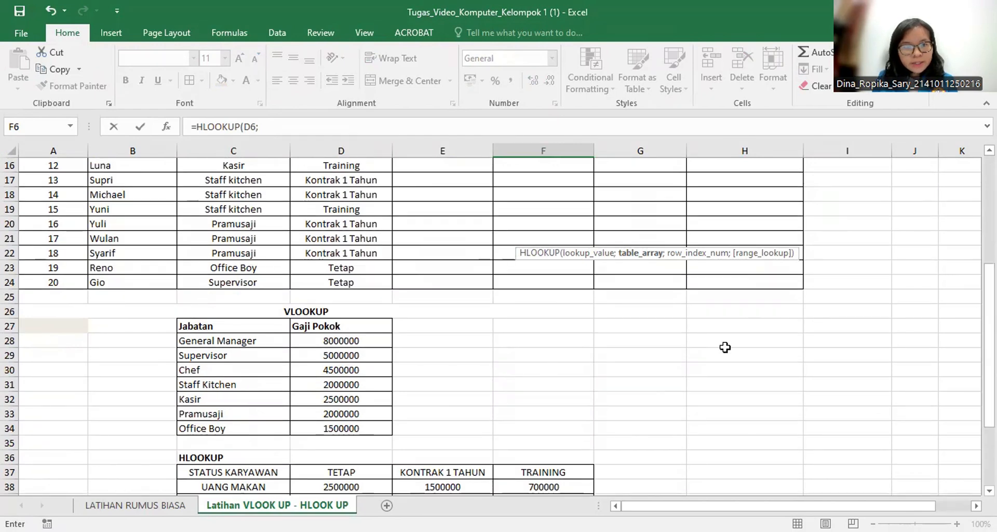
scroll(848, 371, "down", 2)
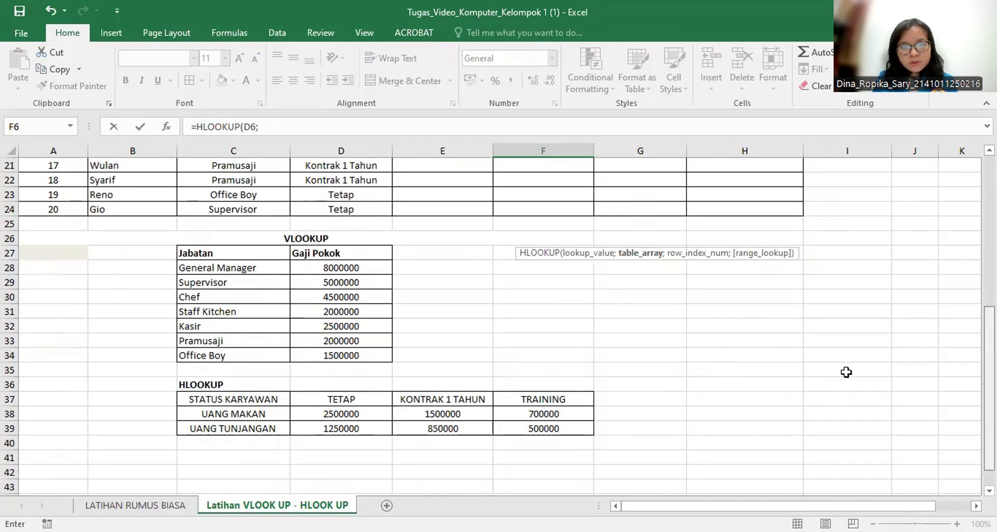
left_click(345, 389)
left_click_drag(346, 393, 529, 407)
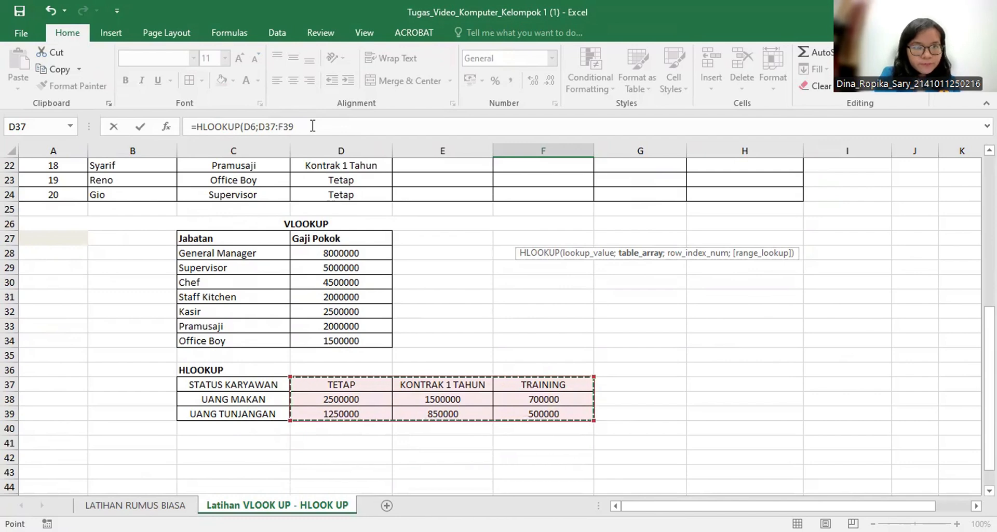
key("F4")
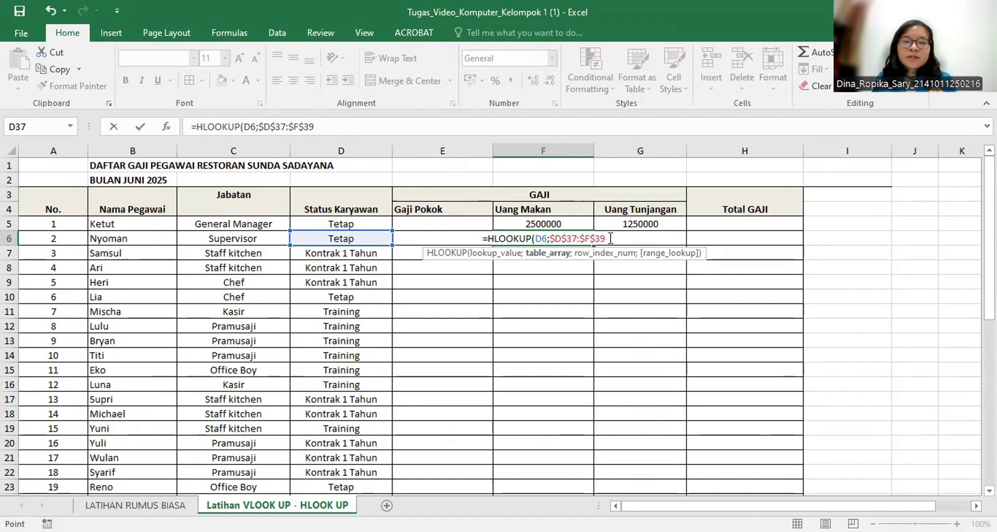
type(";")
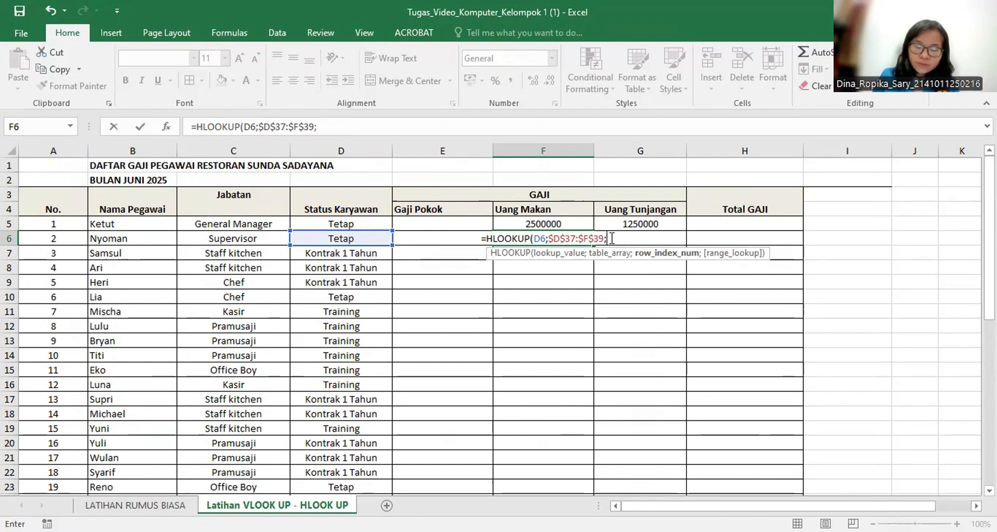
type("2")
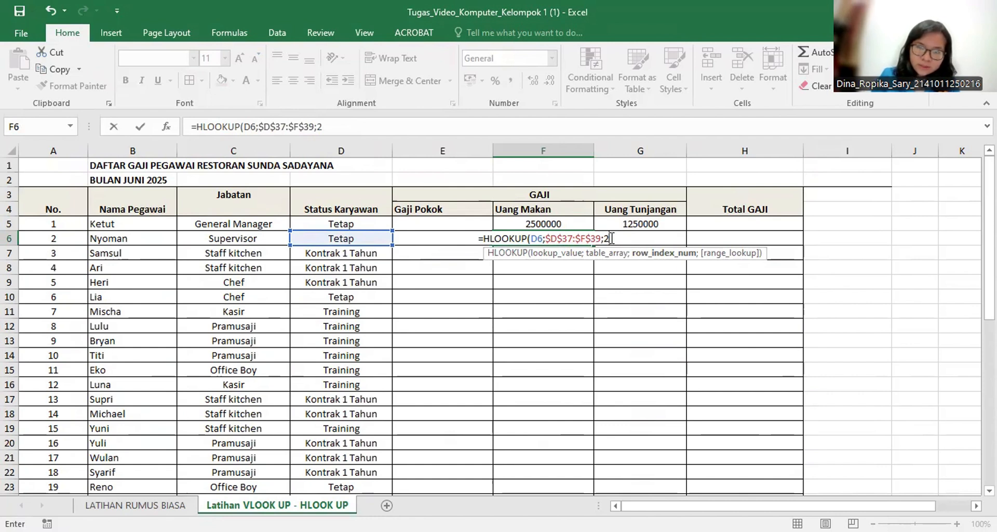
type(";")
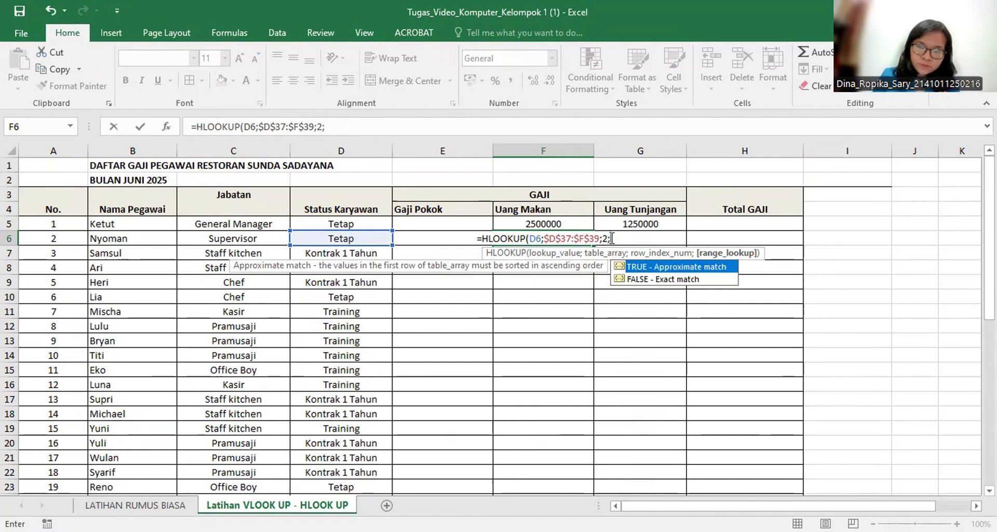
key("Return")
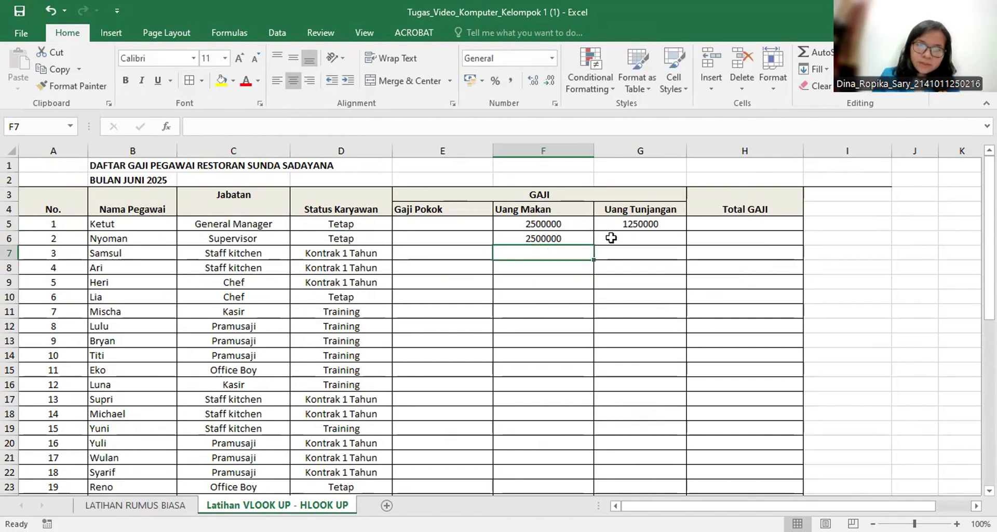
Fill the Uang Makan formula from F6 down through F24.
left_click(568, 224)
left_click(588, 248)
left_click(587, 242)
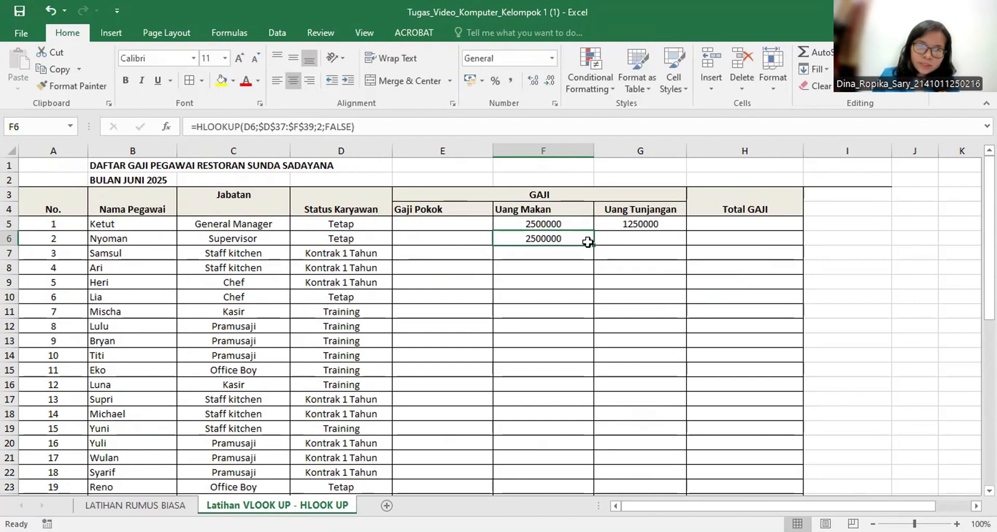
left_click_drag(593, 245, 552, 474)
Clear the Uang Tunjangan formula in G5 and begin a new HLOOKUP there with D5 as the lookup value.
left_click(633, 199)
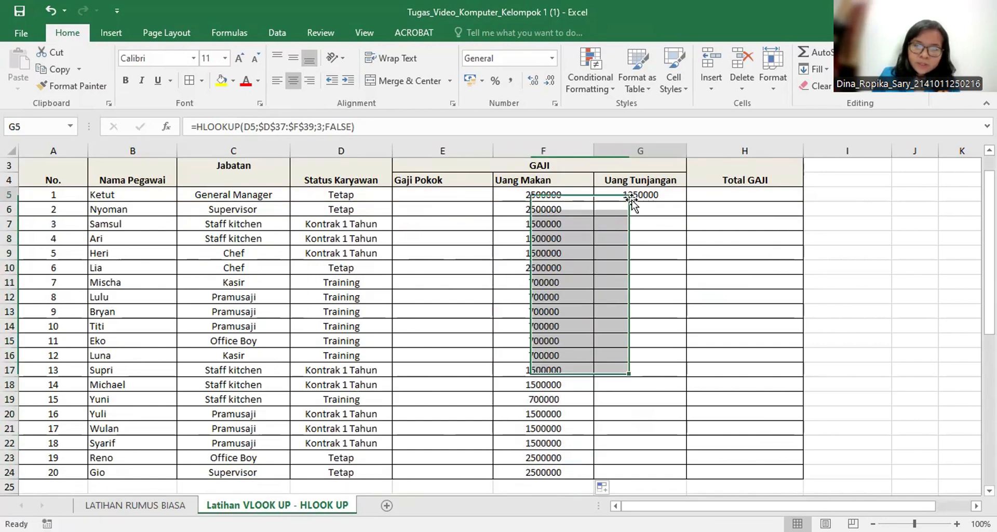
key("BackSpace")
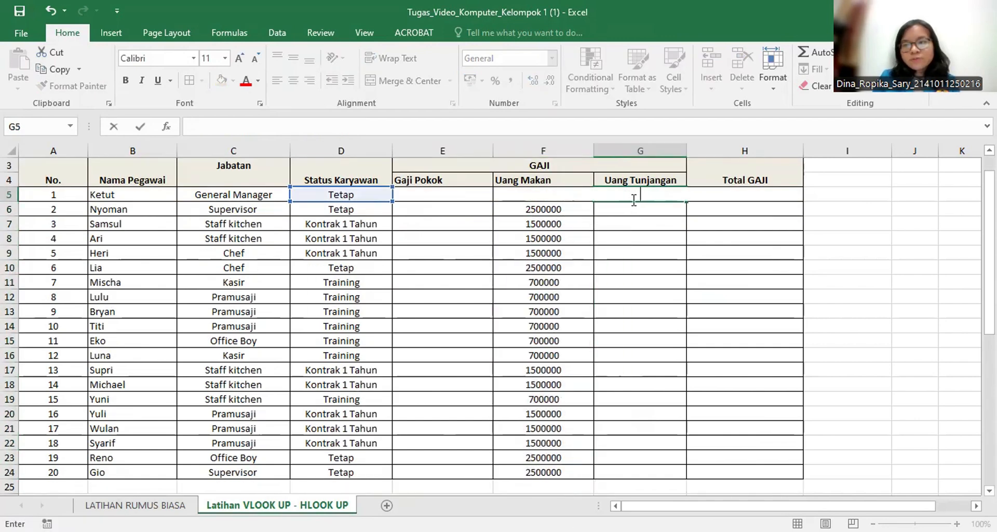
type("=")
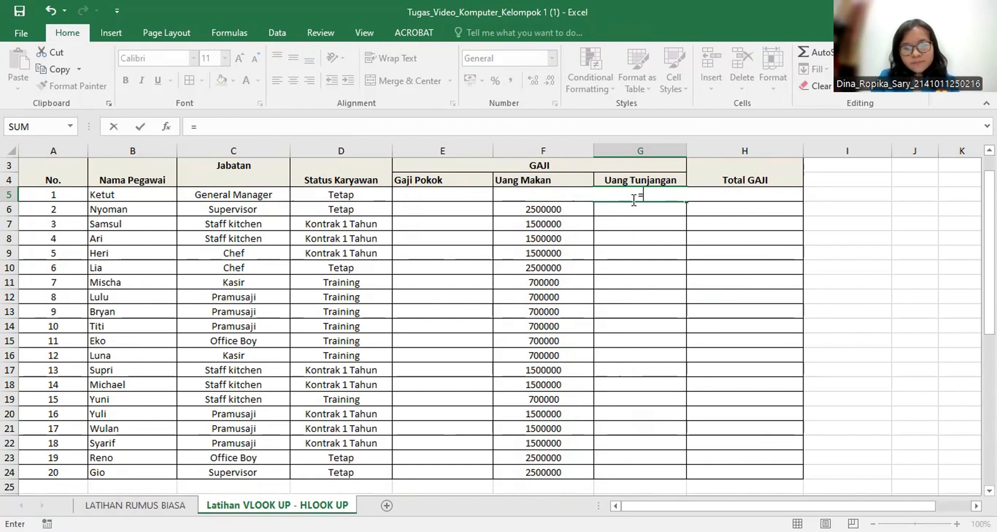
type("HLOOKUP(")
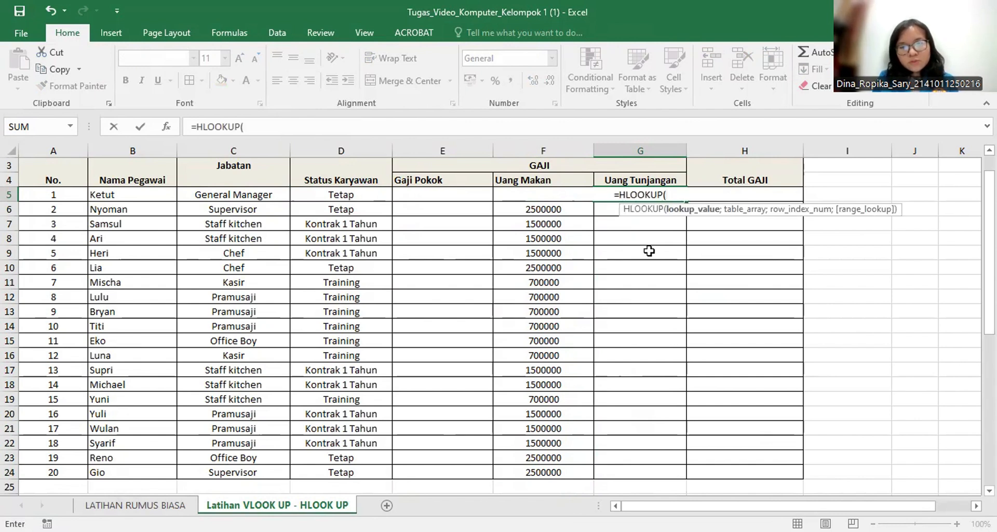
left_click(341, 194)
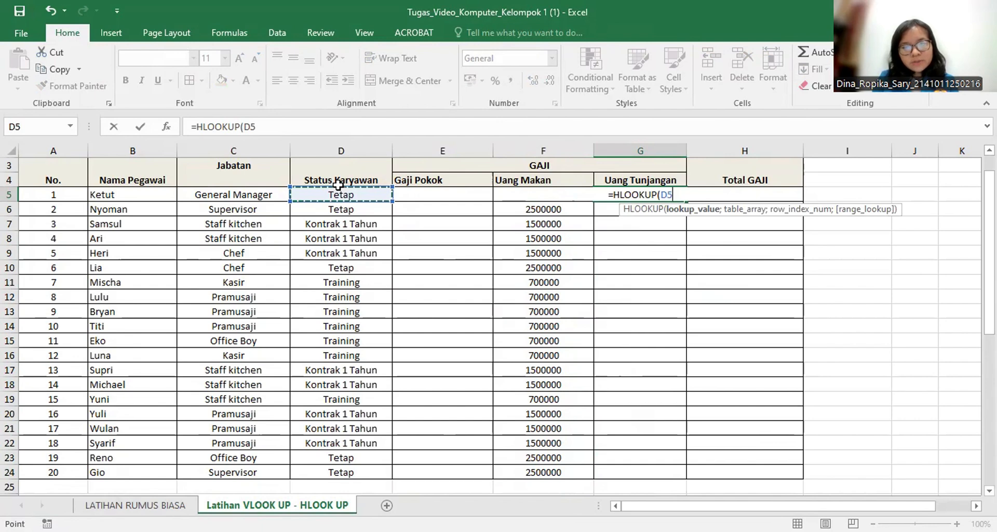
type(";")
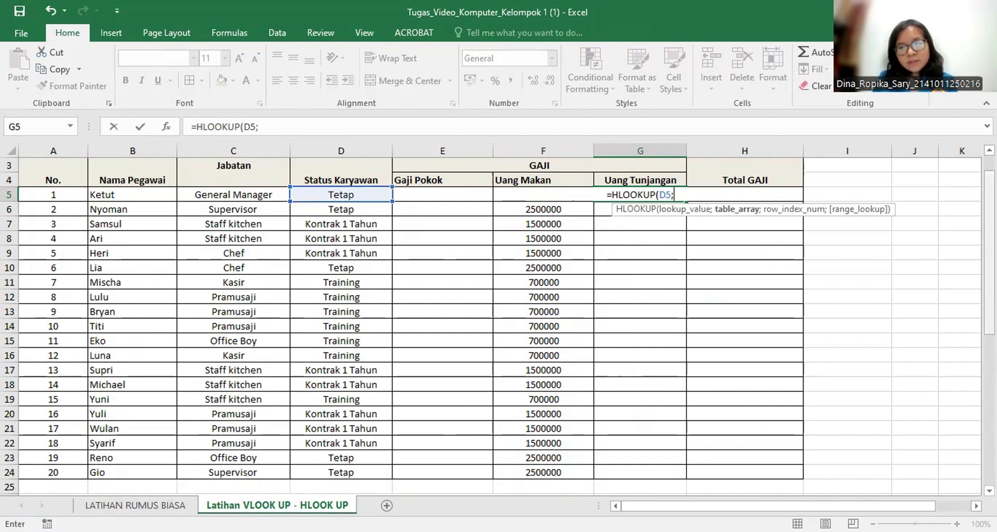
Set the table array of the G5 formula to the absolute HLOOKUP table range $D$37:$F$39.
scroll(306, 474, "down", 5)
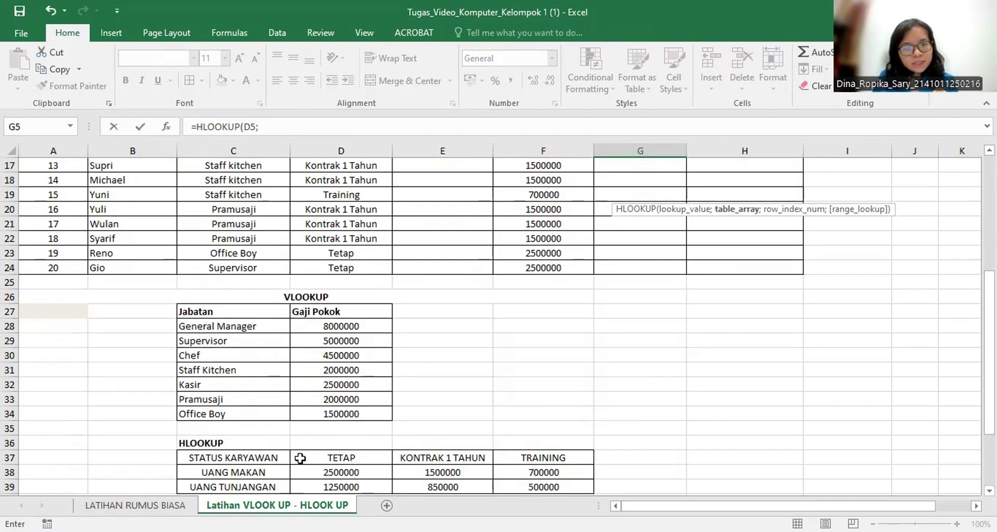
left_click(308, 456)
left_click_drag(375, 477, 524, 486)
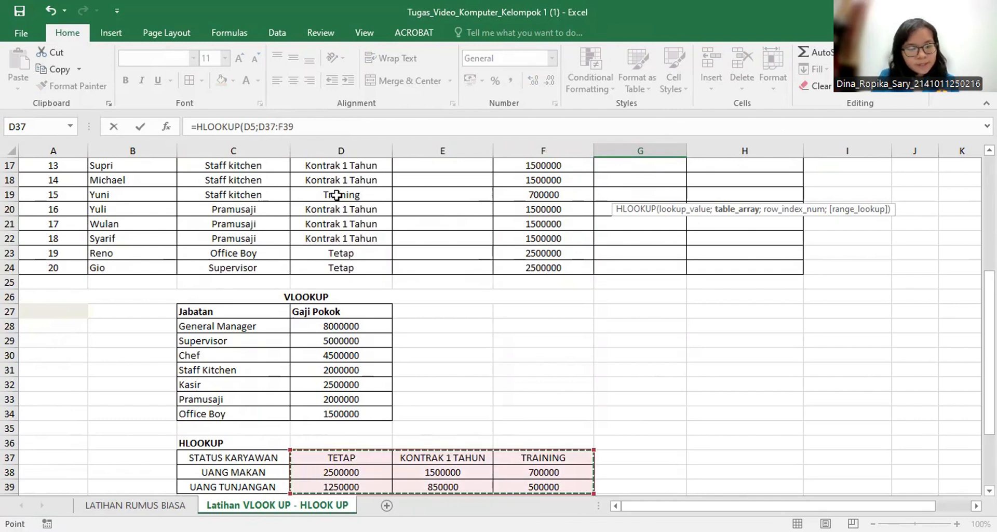
key("F4")
scroll(337, 194, "up", 2)
scroll(336, 195, "up", 4)
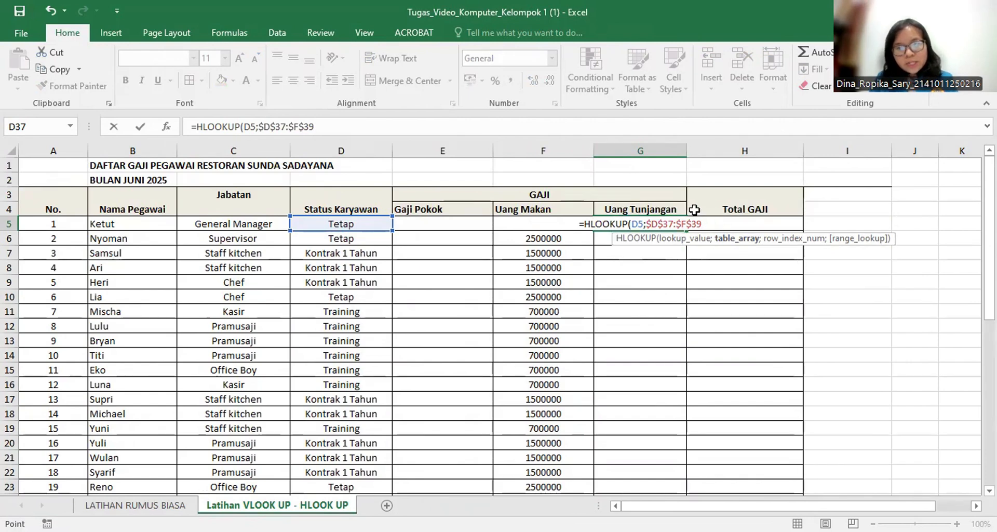
Complete the G5 formula with row index 3 and FALSE for an exact match, and fill it down through G24.
type(";")
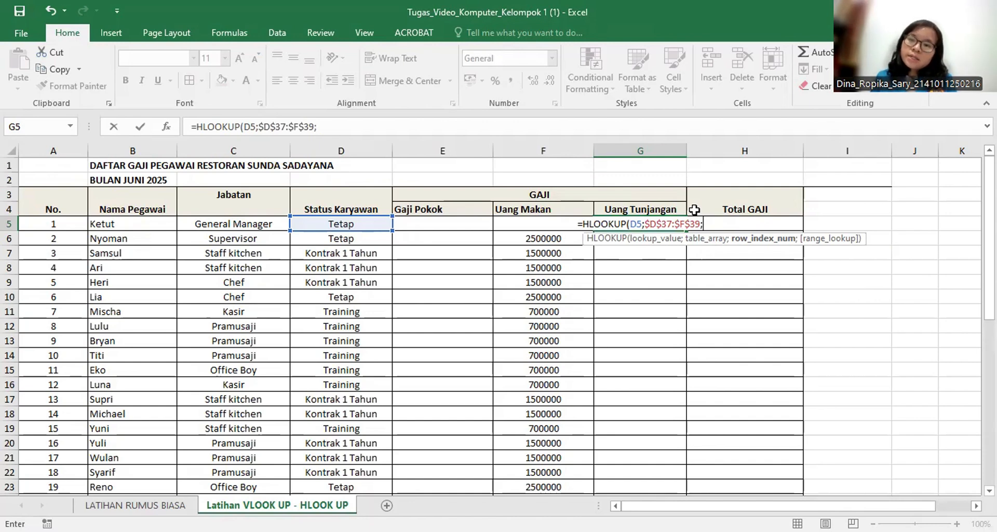
type("3")
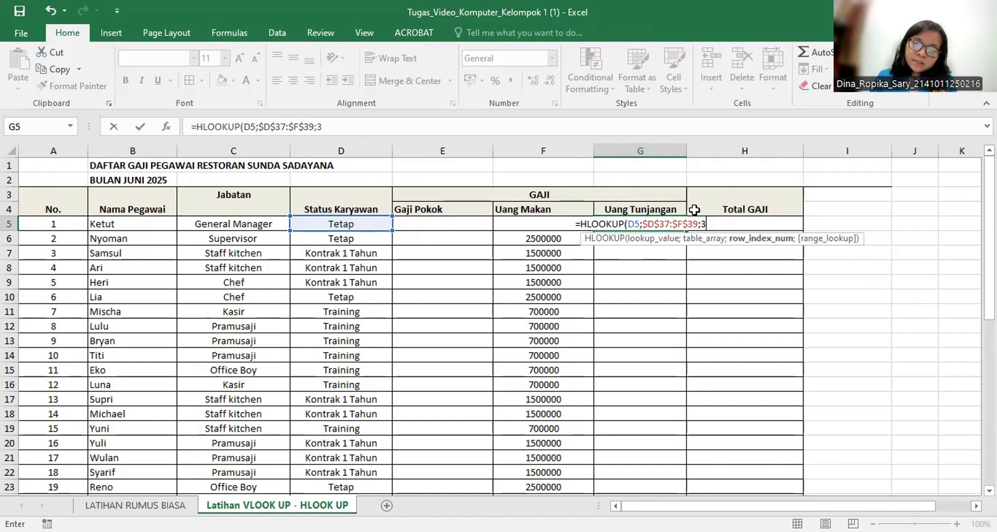
type(";")
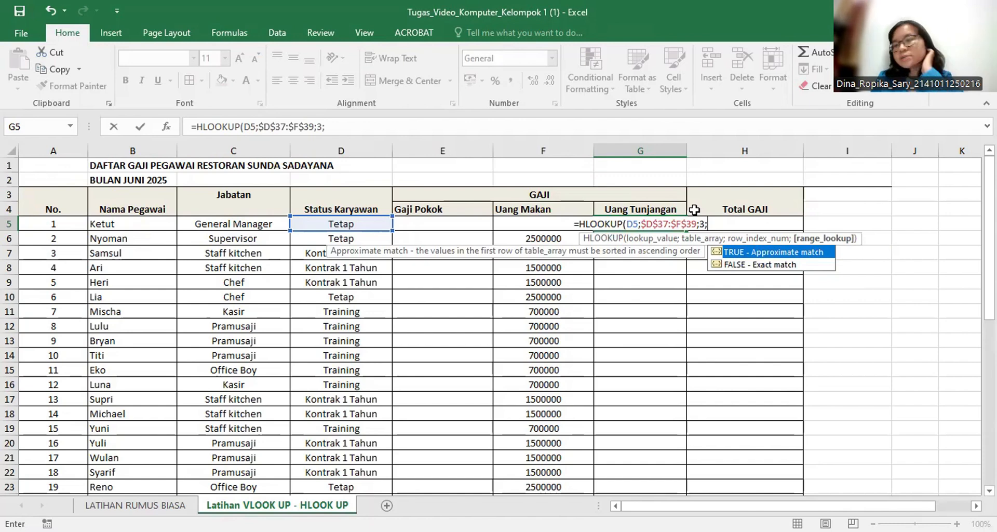
key("Down")
key("Tab")
type(")")
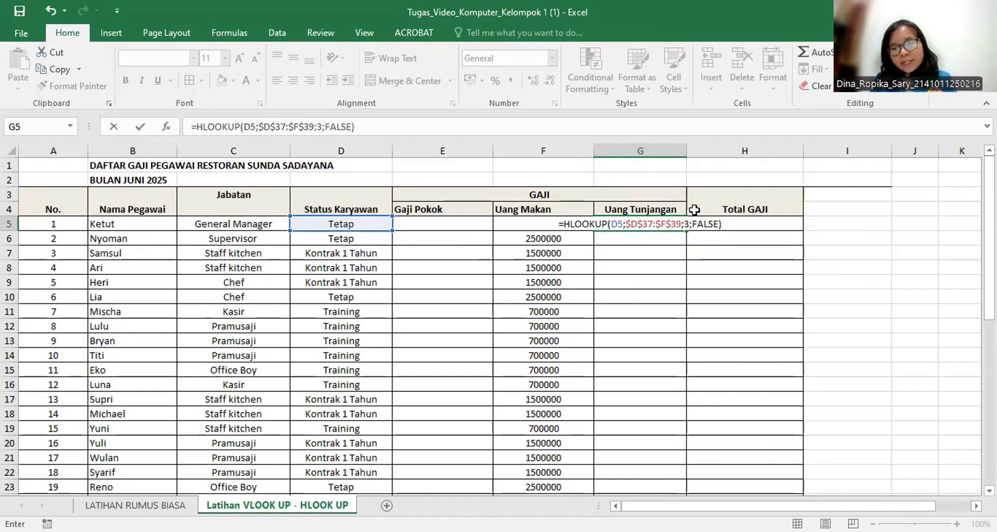
key("Return")
left_click(663, 220)
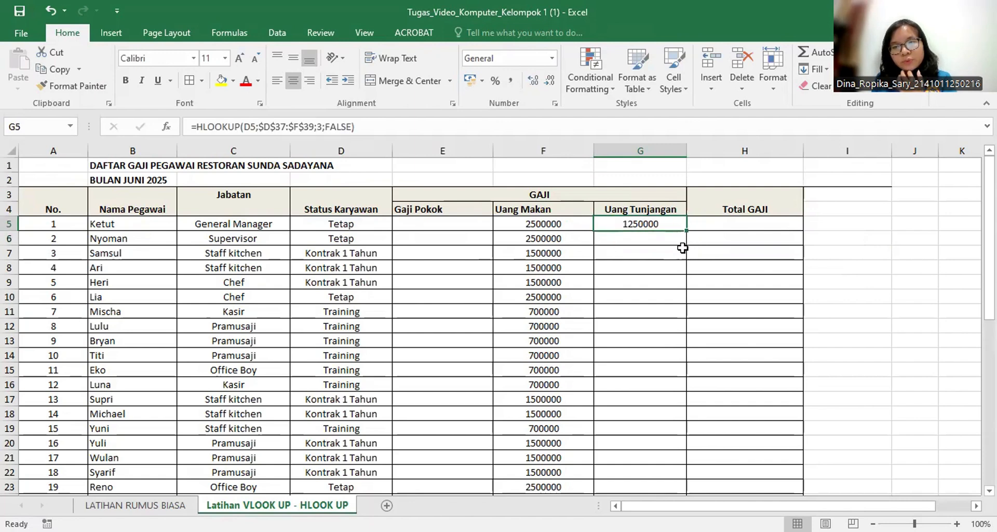
left_click_drag(686, 231, 688, 479)
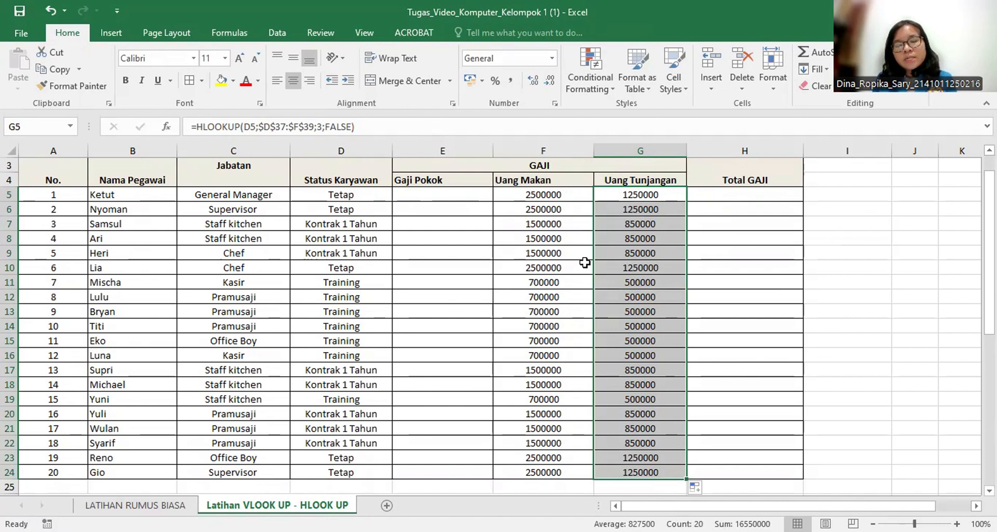
Examine the Uang Makan formula in F5 and the HLOOKUP table it refers to below the salary list.
left_click(547, 199)
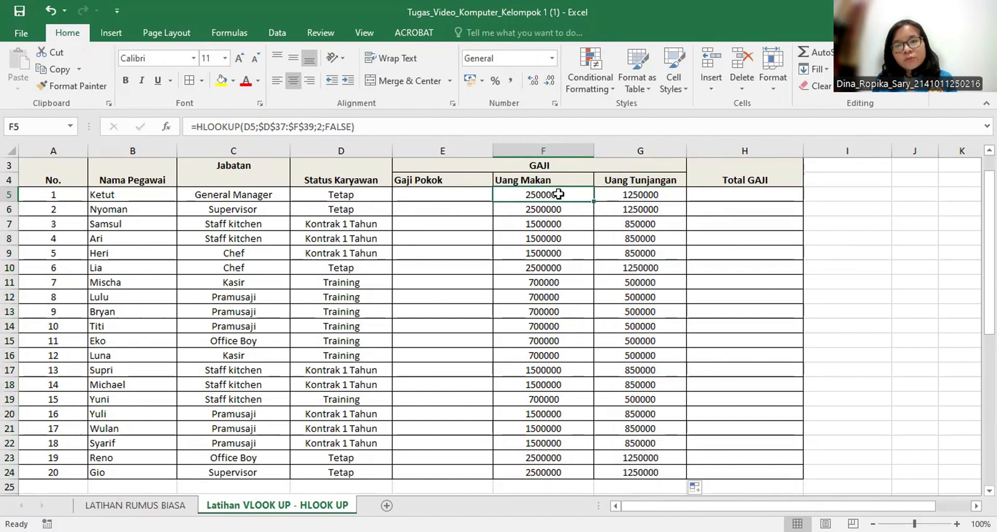
double_click(559, 194)
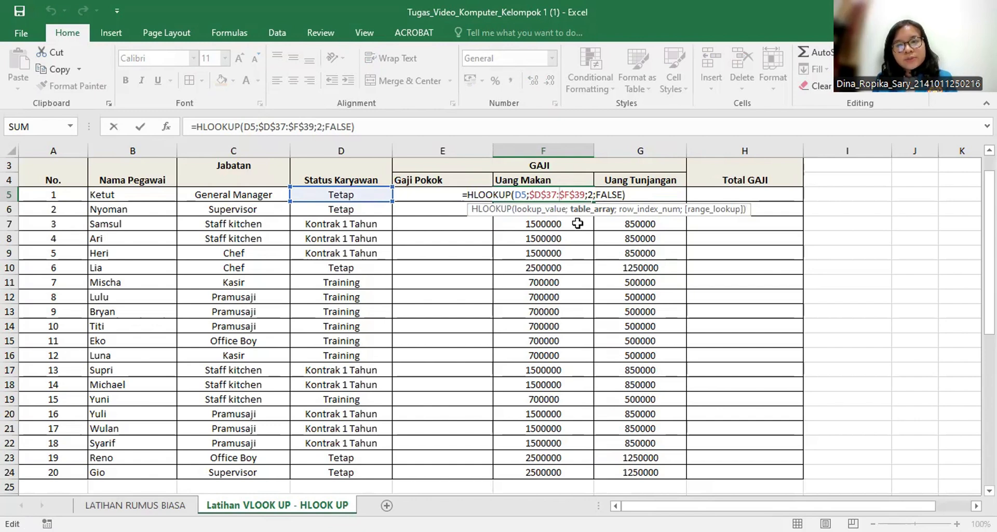
key("Escape")
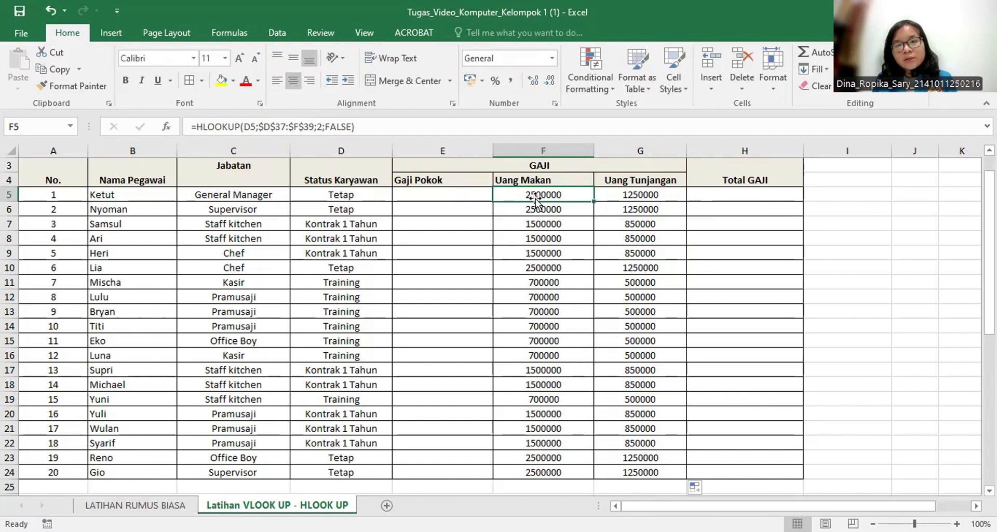
scroll(565, 297, "down", 3)
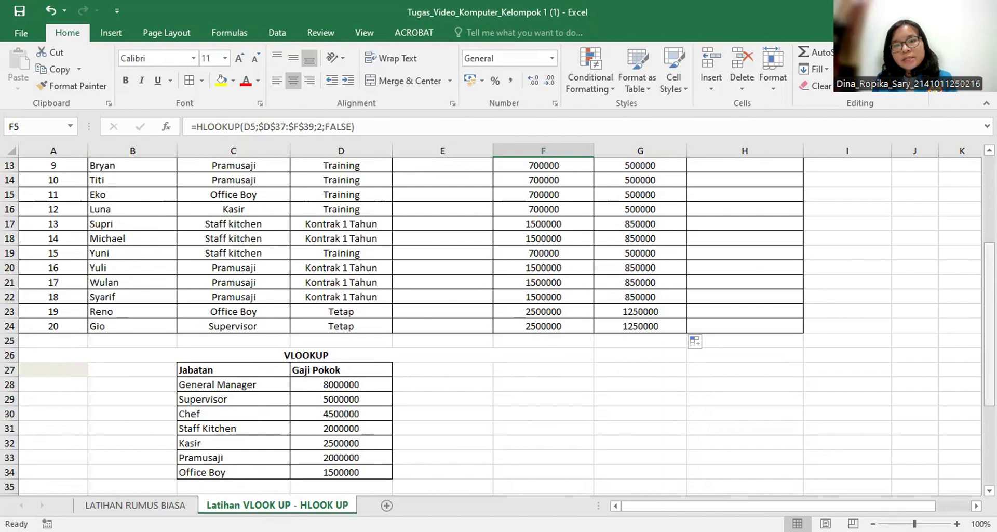
scroll(747, 325, "down", 2)
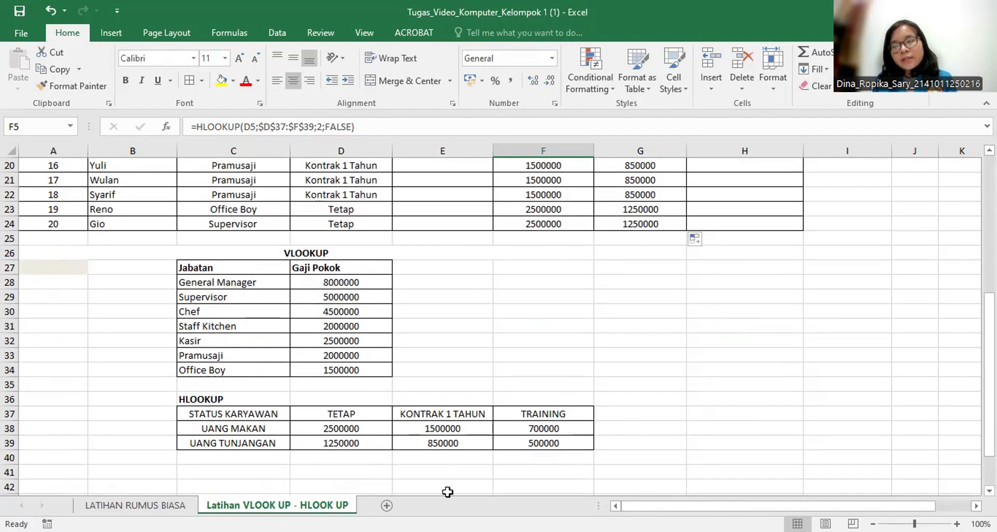
left_click_drag(238, 458, 576, 465)
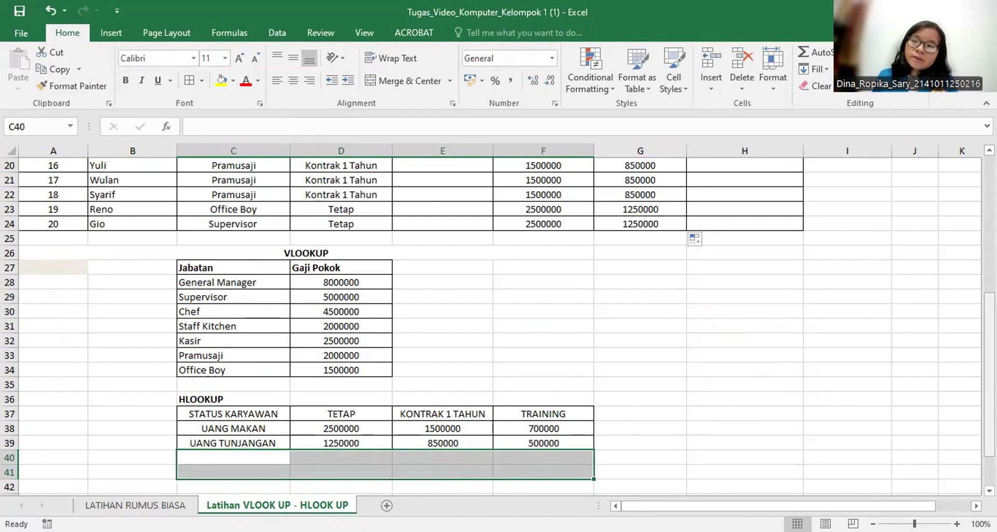
left_click_drag(989, 332, 925, 211)
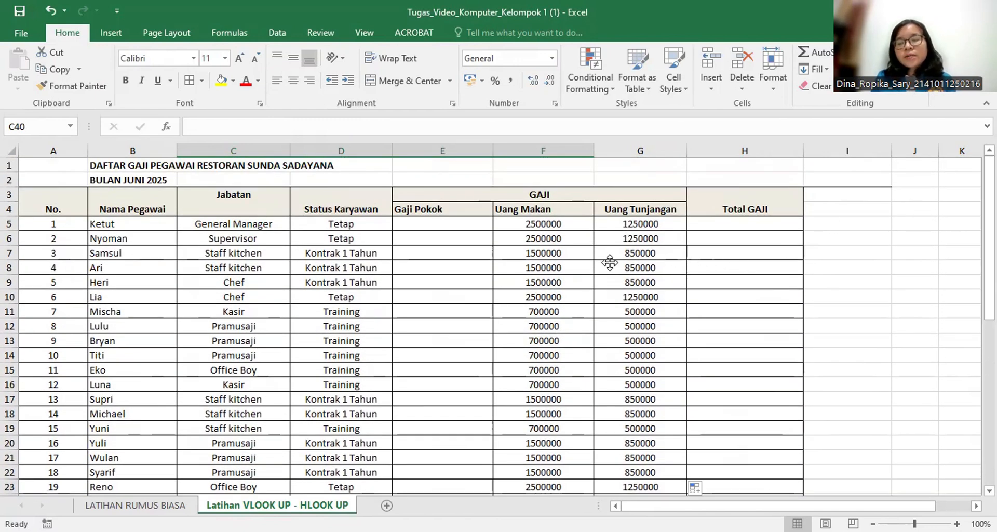